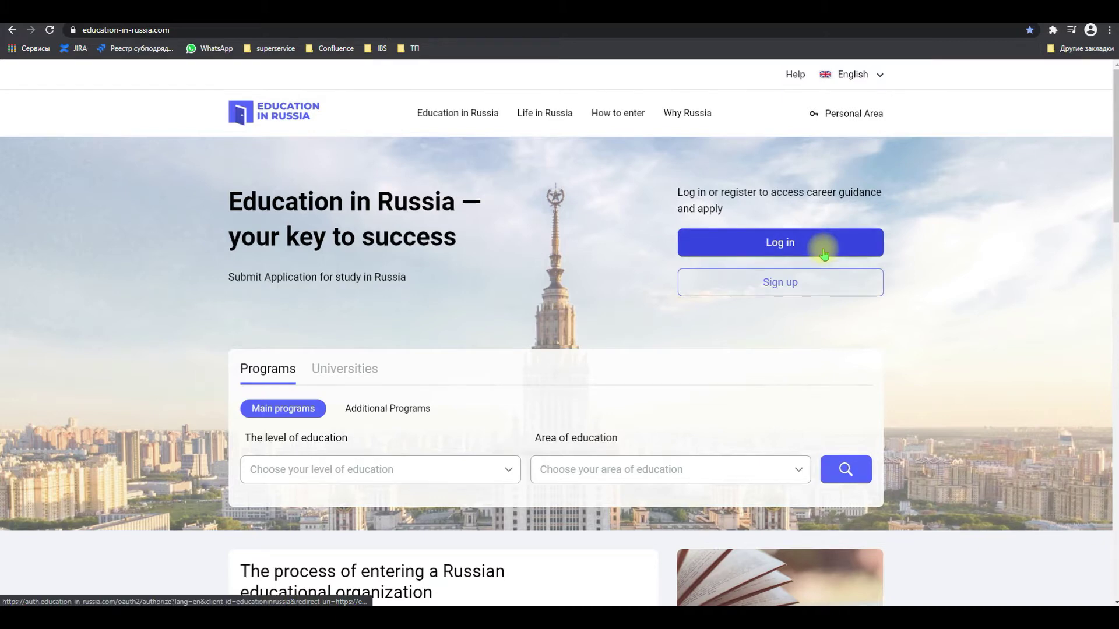
Go to the sign-in page from the Log in button on the home page
left_click(823, 253)
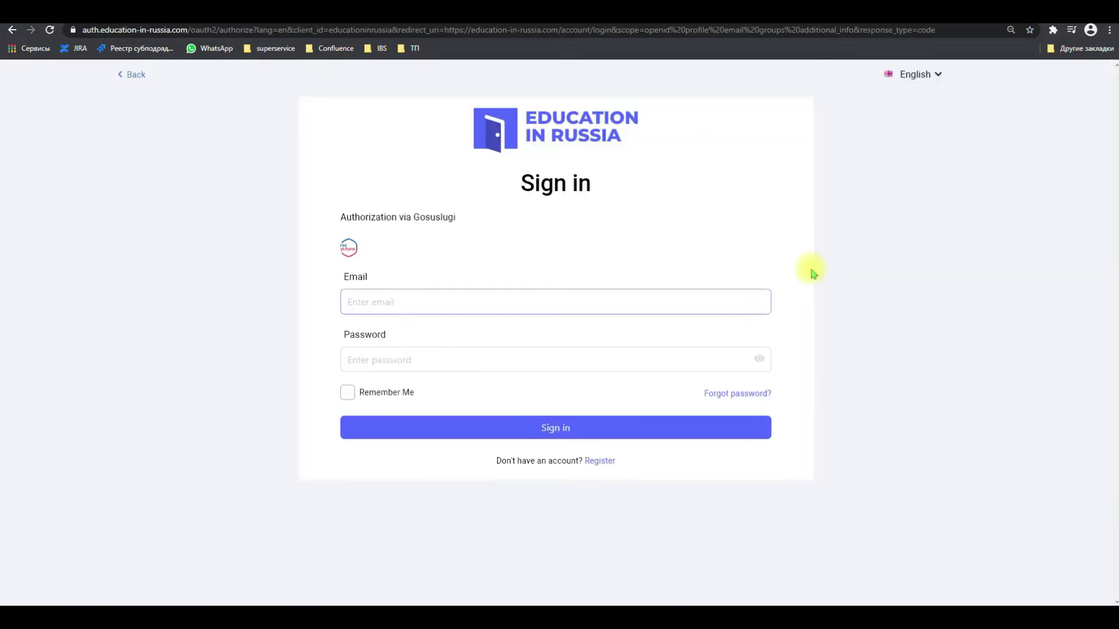
Sign in with the applicant's e-mail address and account password
key("Tab")
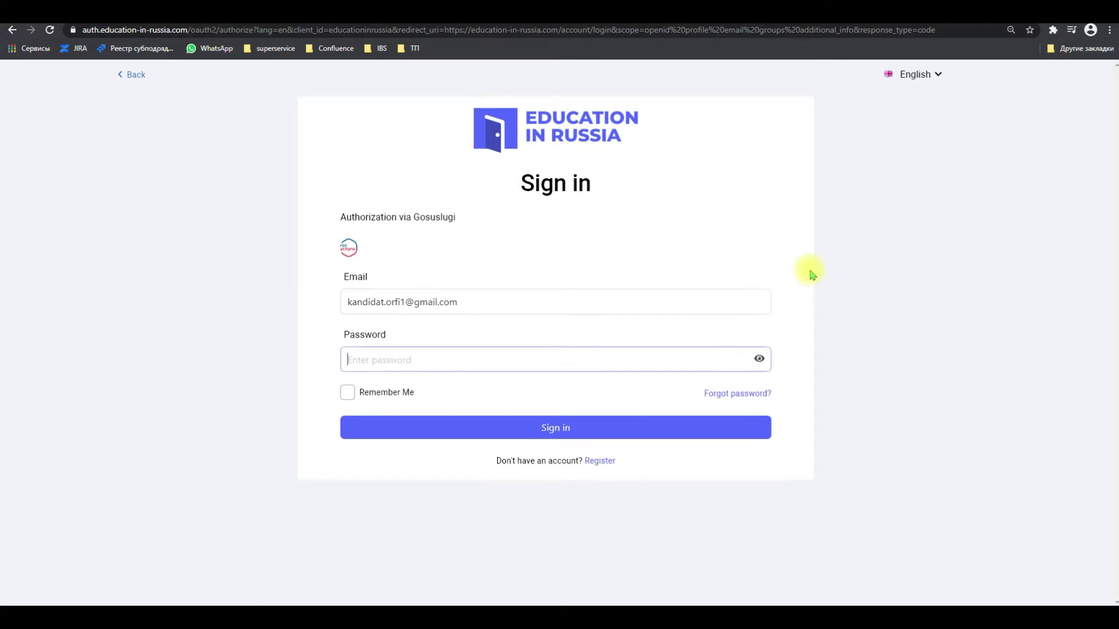
type("••••••••••")
key("Return")
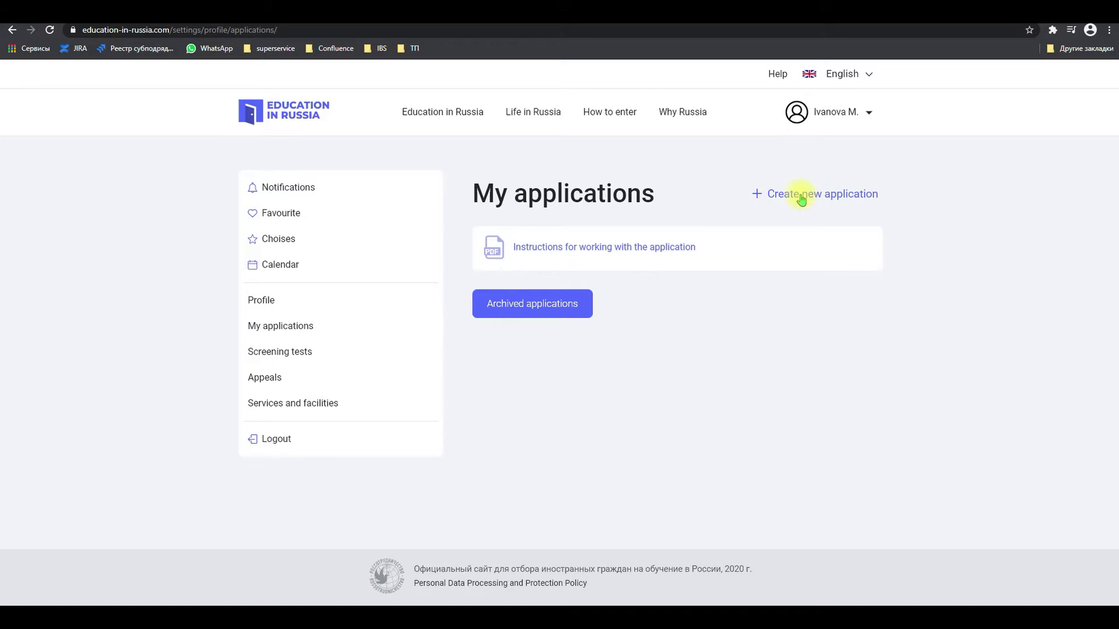
Create a new draft application and open it from its application number link
left_click(802, 200)
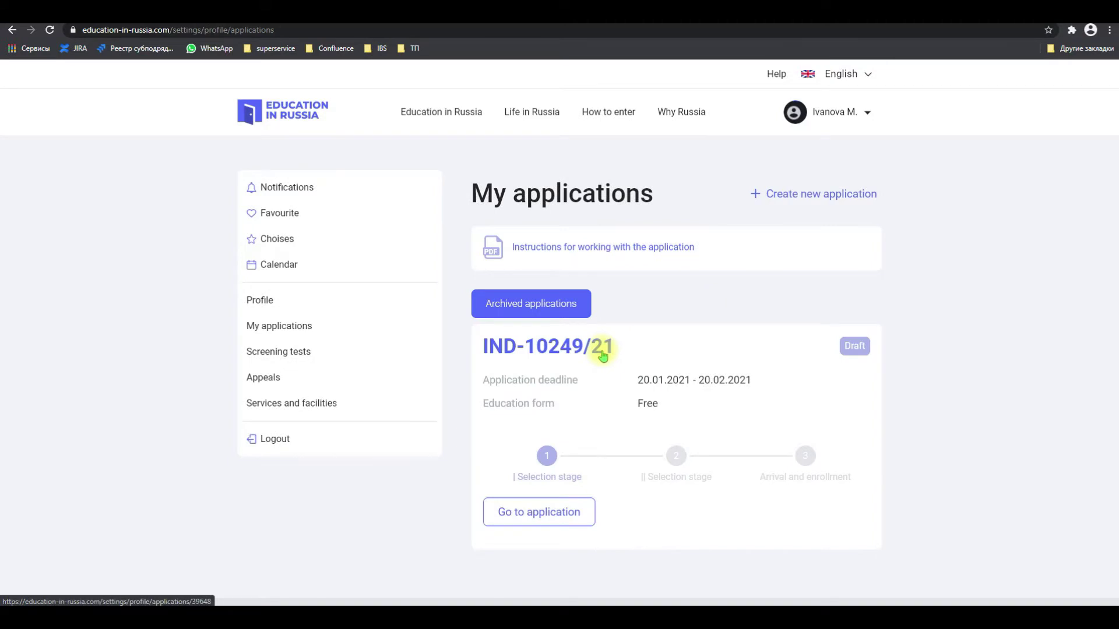
left_click(508, 355)
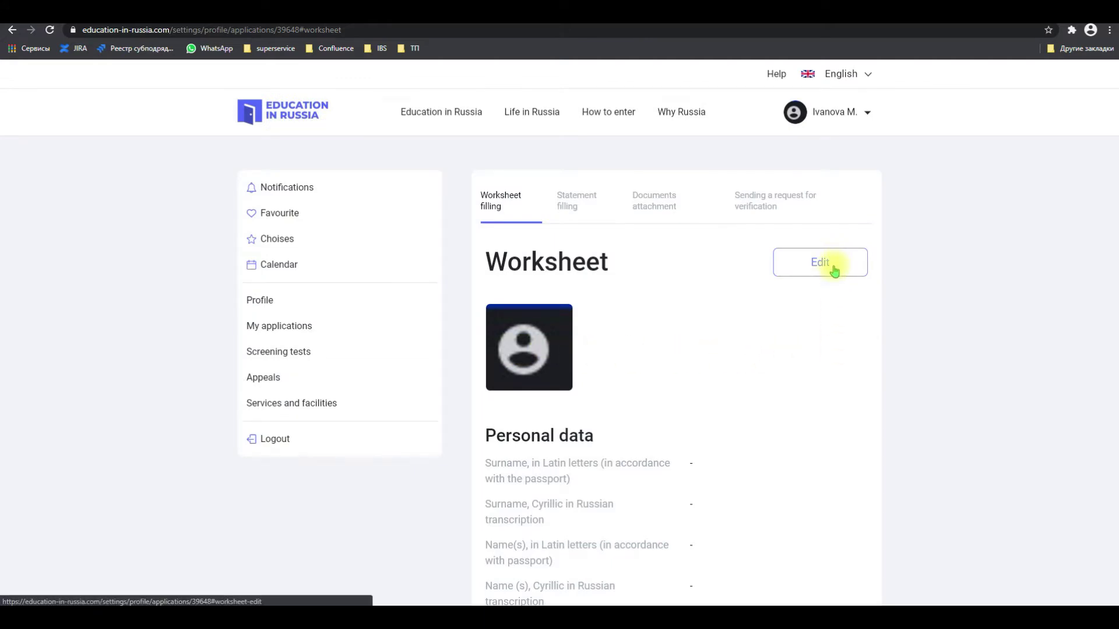
Switch the worksheet to edit mode and upload 1.jpg as the applicant photo
left_click(833, 270)
left_click(521, 356)
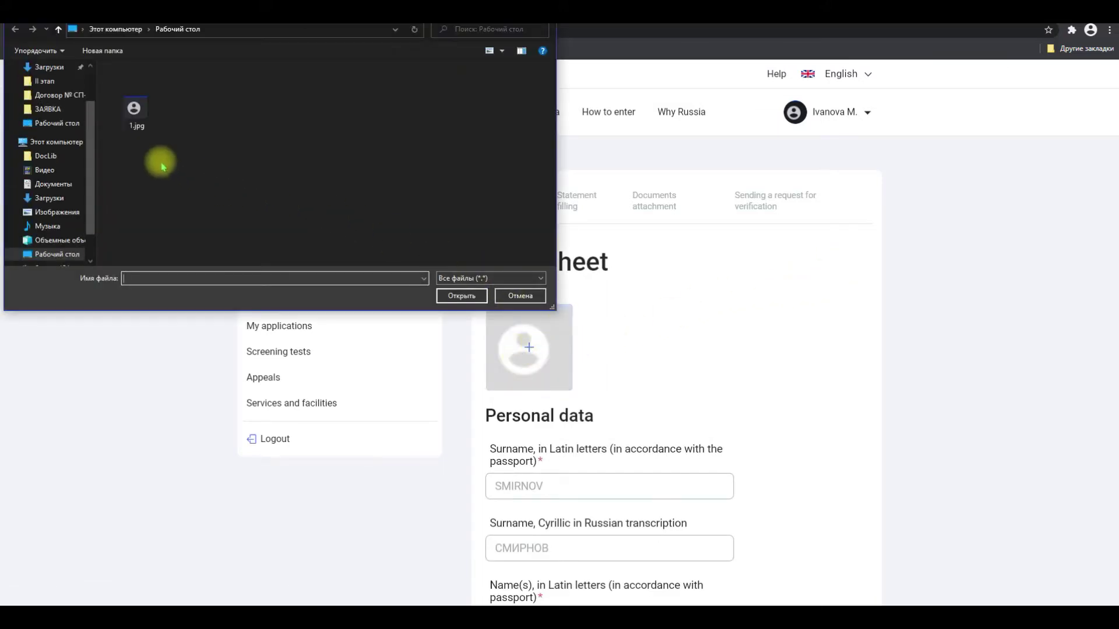
double_click(137, 116)
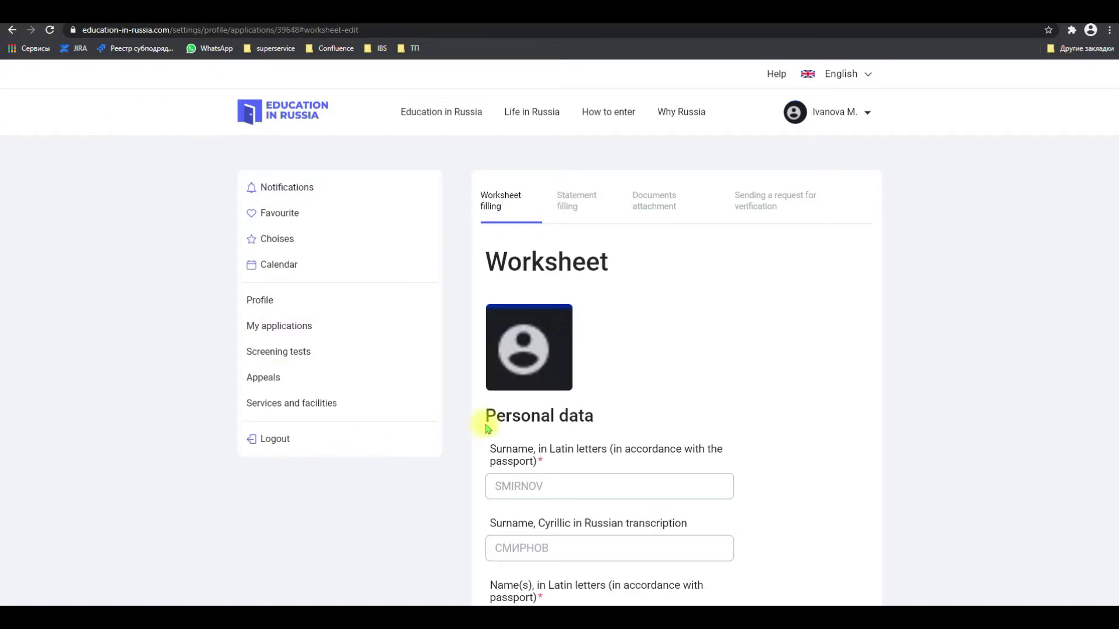
Enter the applicant's Latin name, plus Cyrillic surname, first name and patronymic
scroll(532, 434, "down", 2)
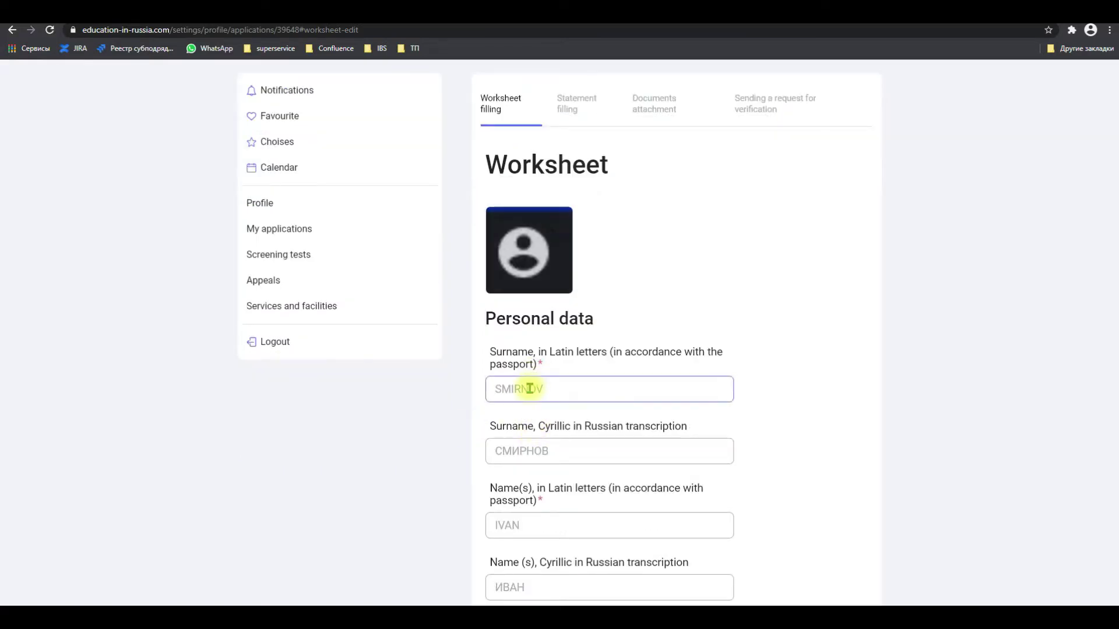
type("IVANOIVAN")
left_click(569, 458)
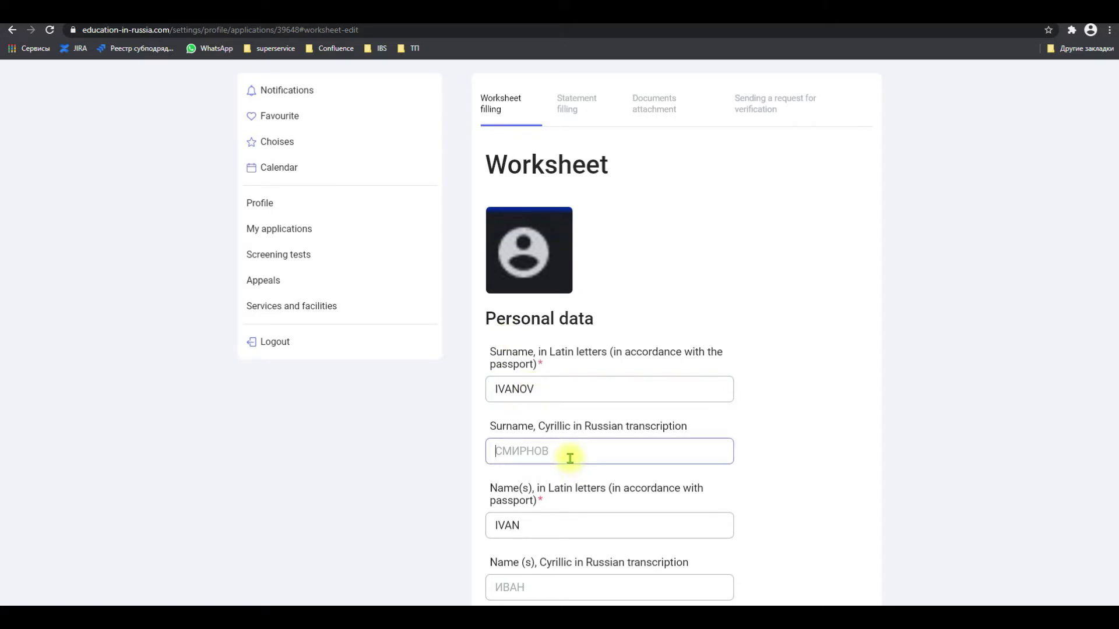
type("ИВАНОВ")
left_click(598, 485)
scroll(597, 485, "down", 2)
scroll(597, 484, "down", 3)
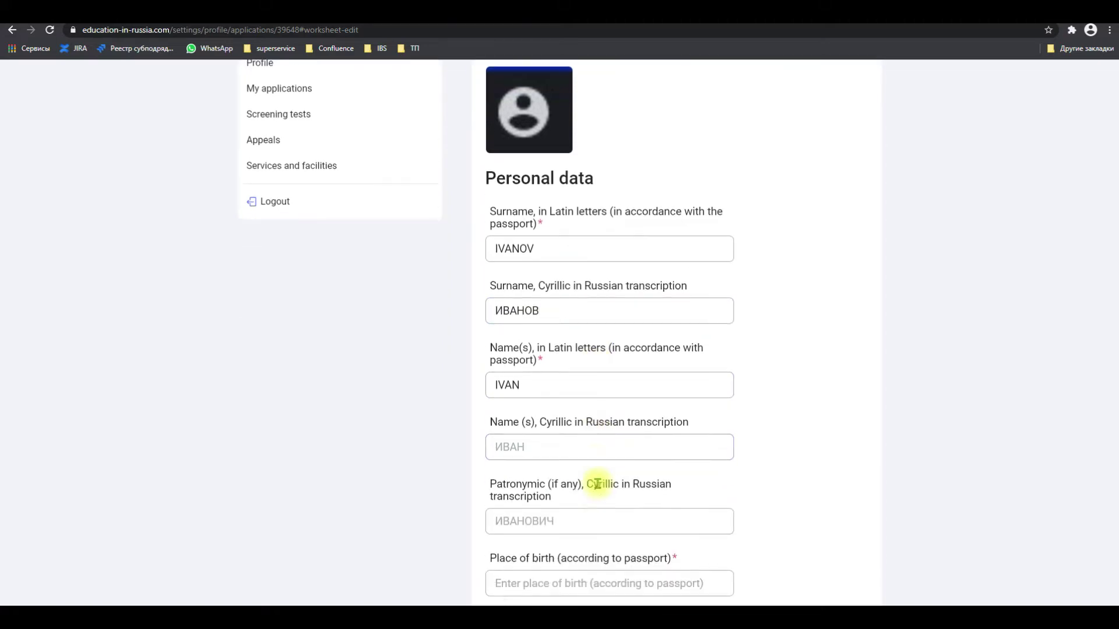
left_click(556, 335)
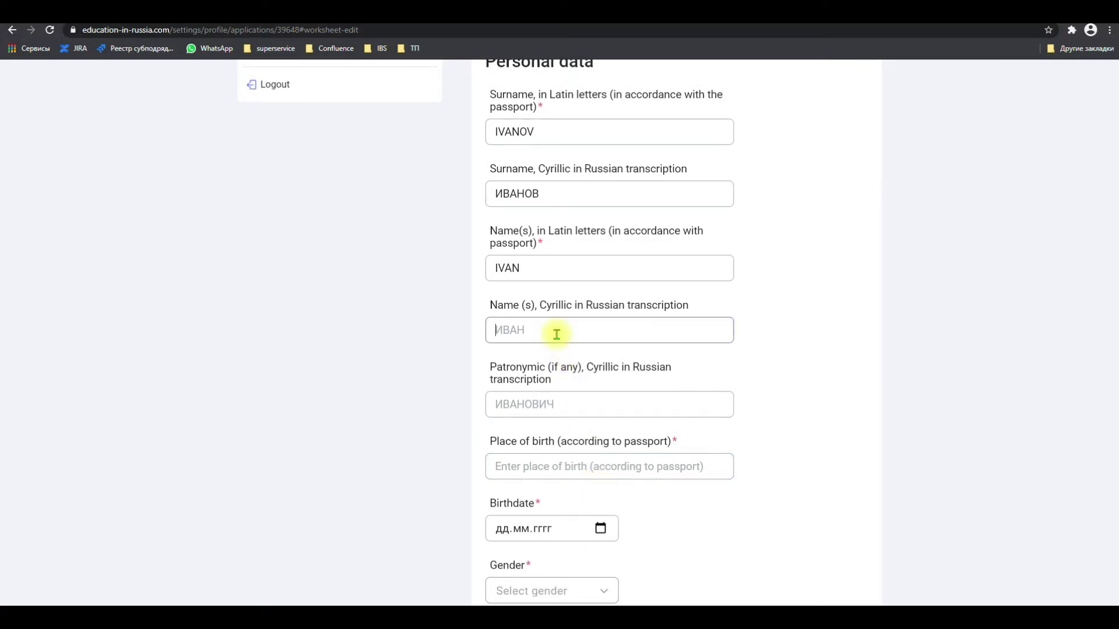
type("ИВАН")
left_click(535, 409)
type("ИВАНОВИЧ")
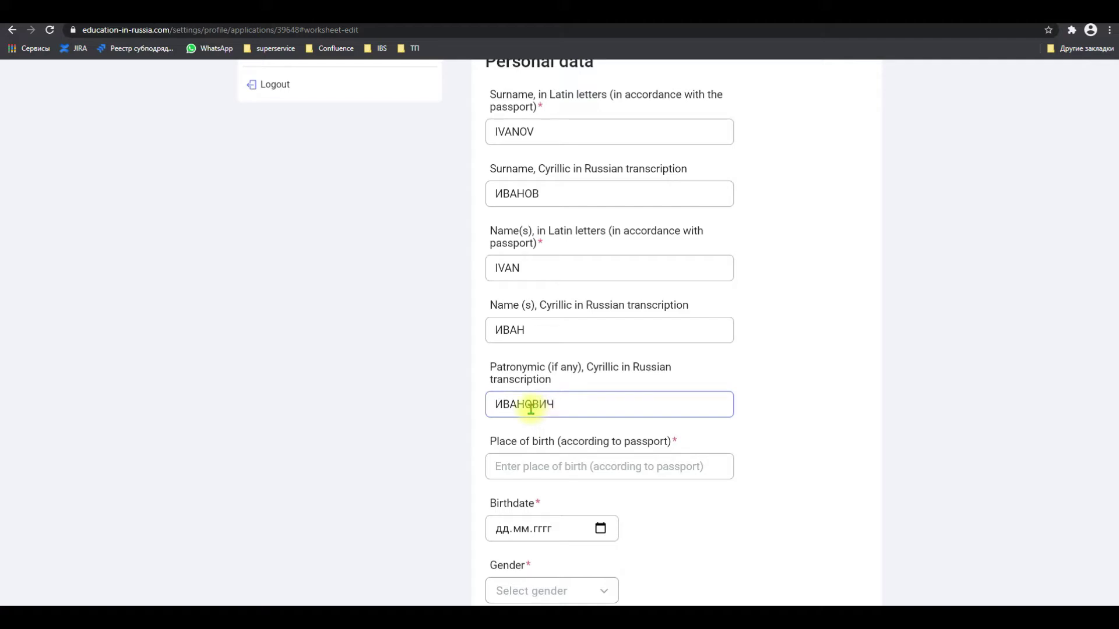
left_click(461, 419)
scroll(460, 419, "down", 3)
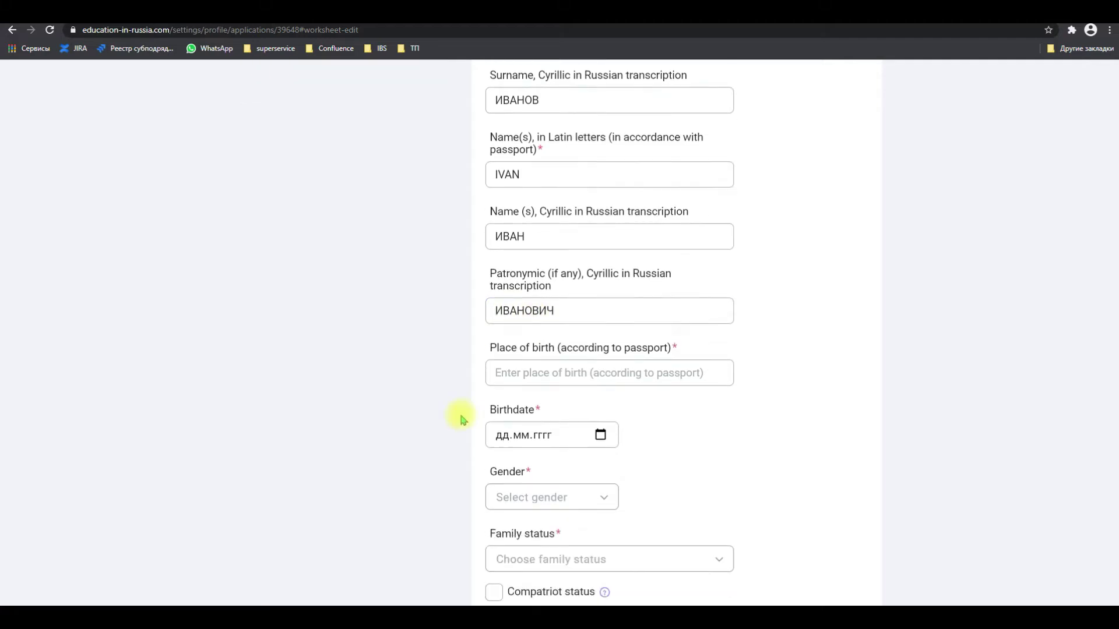
scroll(463, 420, "down", 1)
left_click(528, 259)
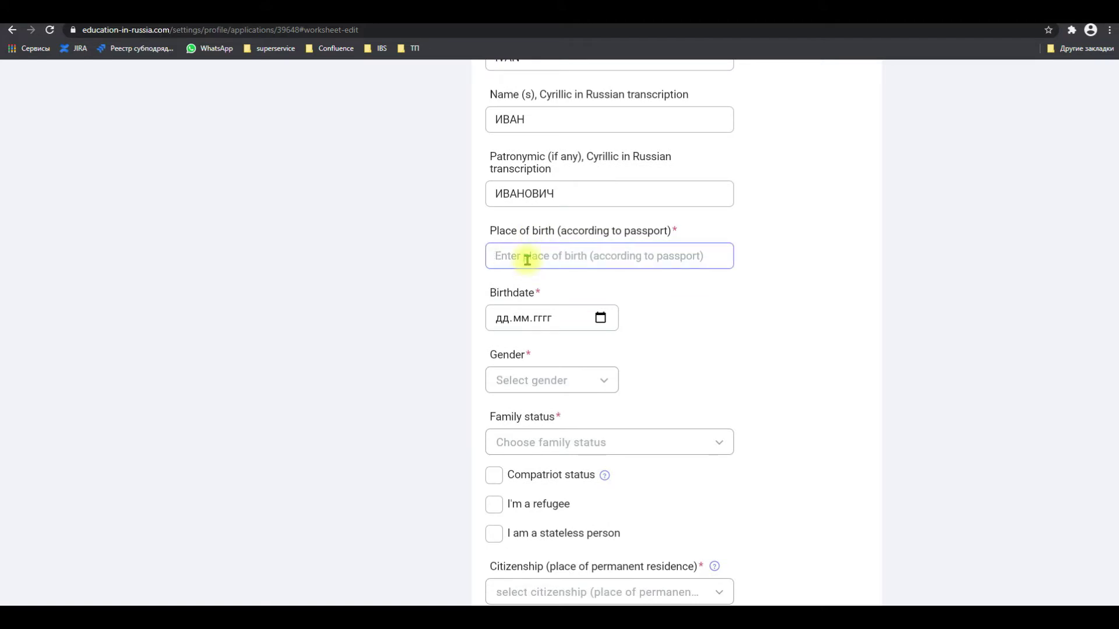
type("Moscow")
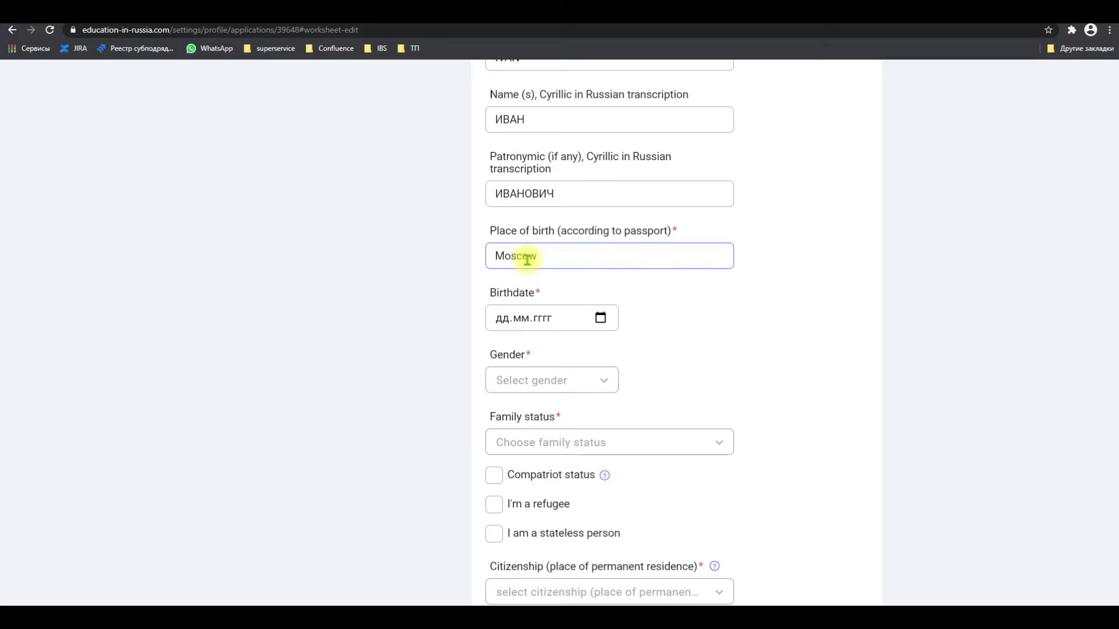
left_click(502, 319)
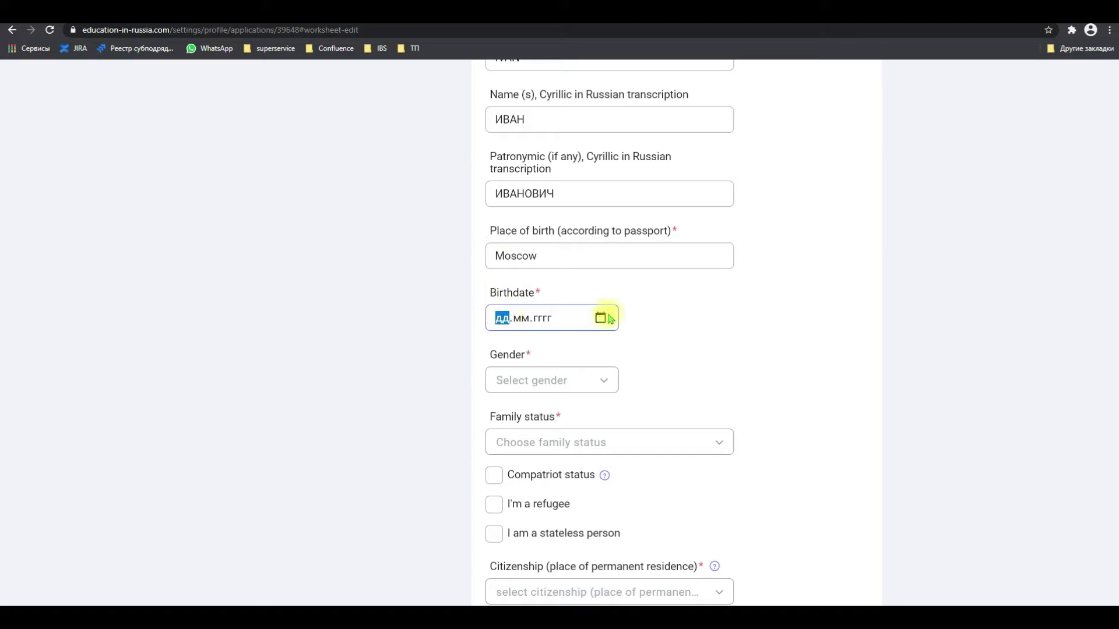
type("20.06.1995")
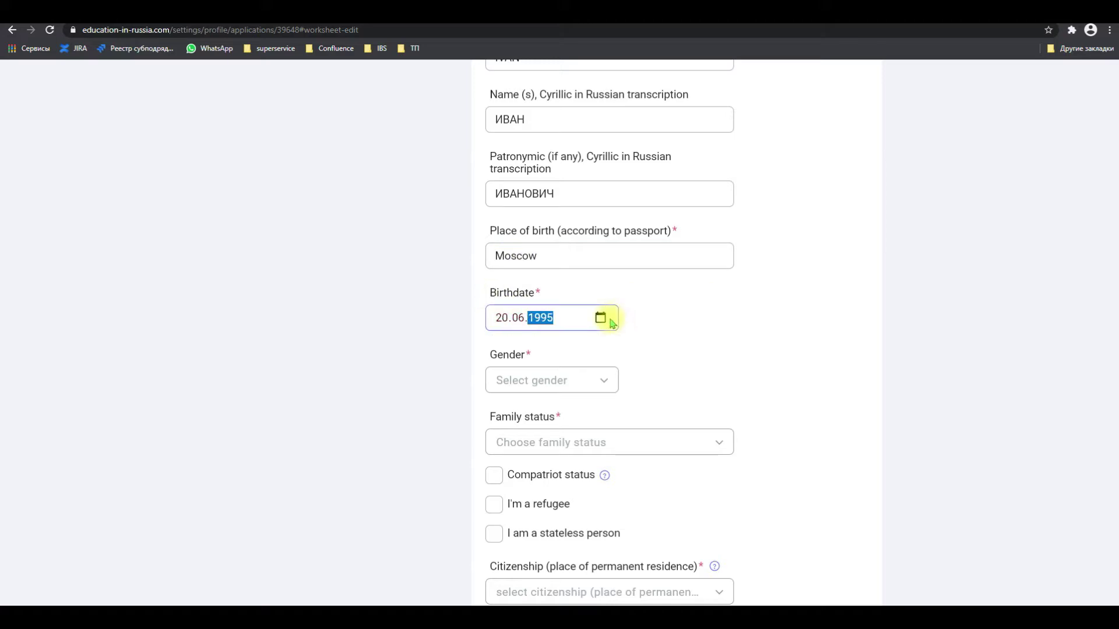
left_click(536, 382)
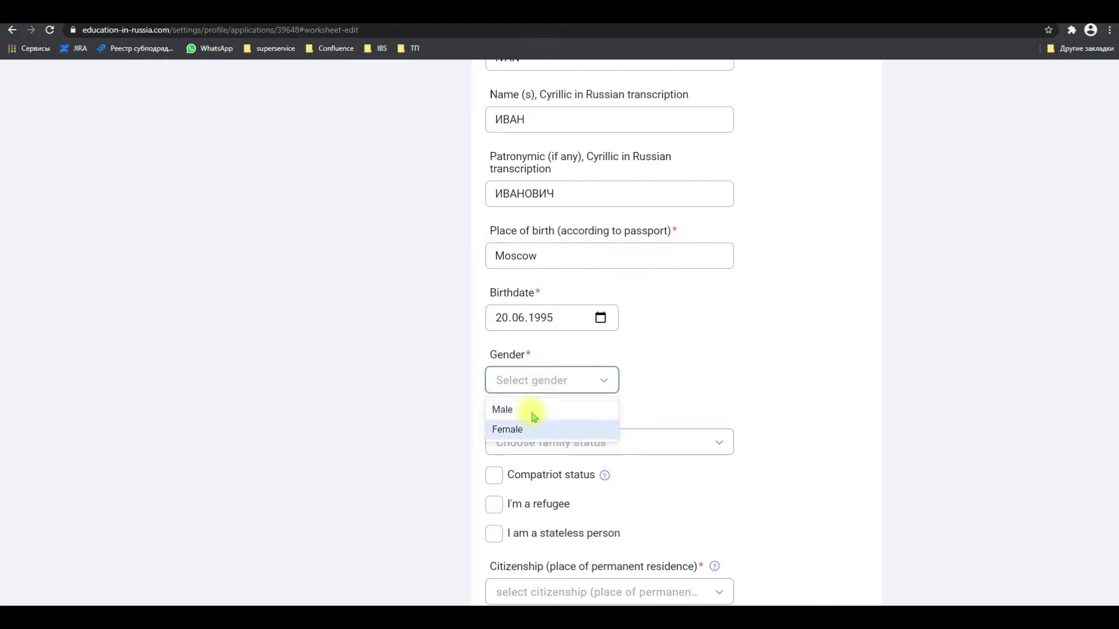
left_click(528, 411)
Set family status to Single and citizenship to Albania
scroll(477, 389, "down", 2)
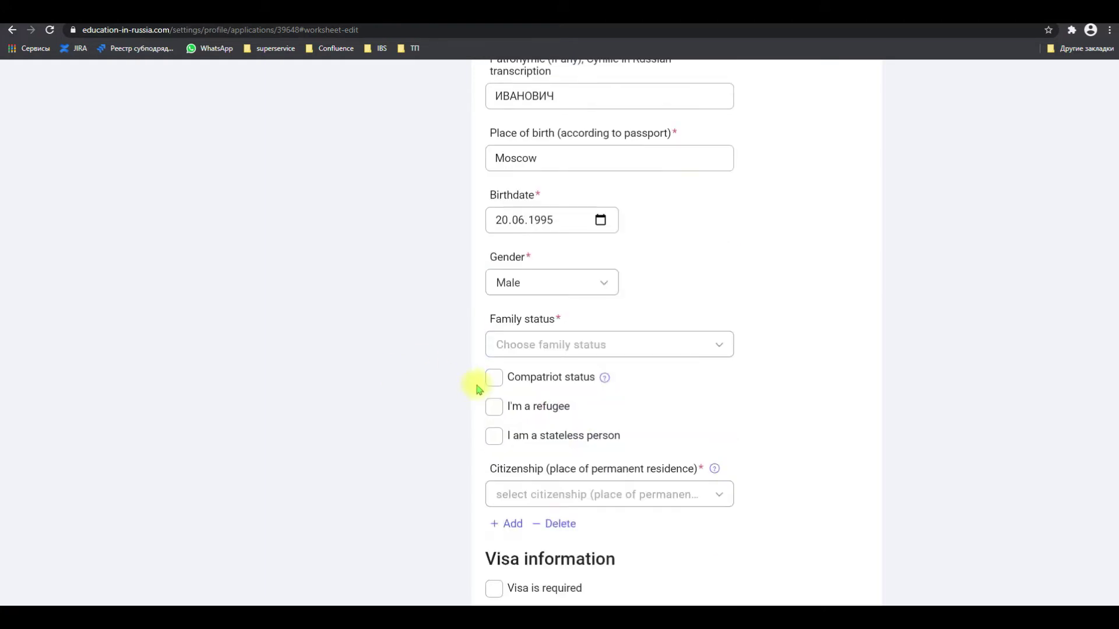
scroll(477, 389, "down", 2)
left_click(591, 247)
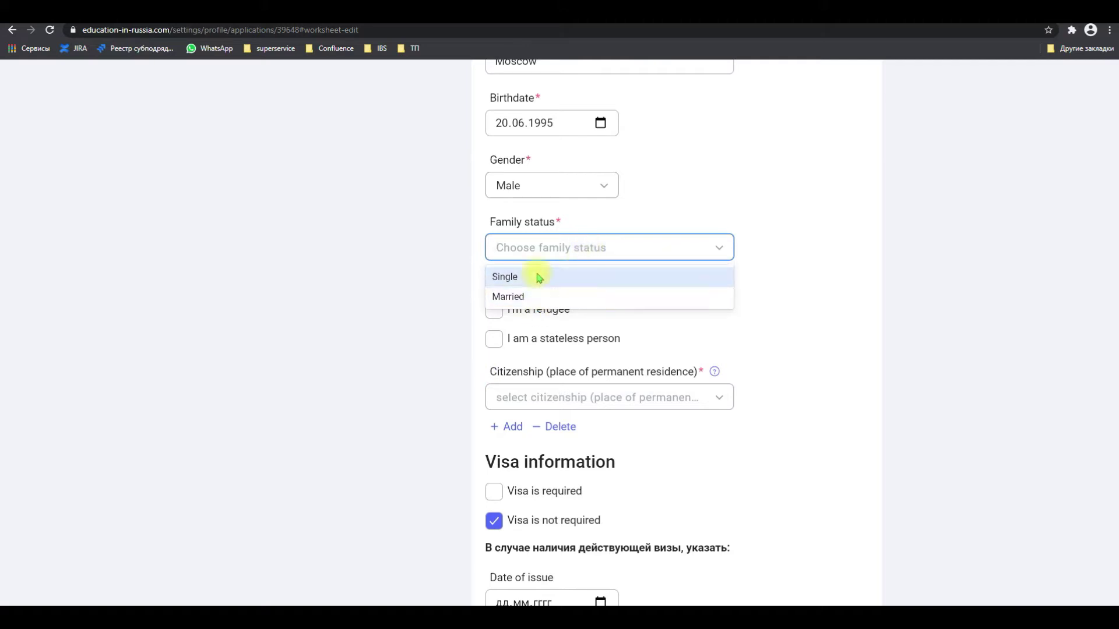
left_click(534, 280)
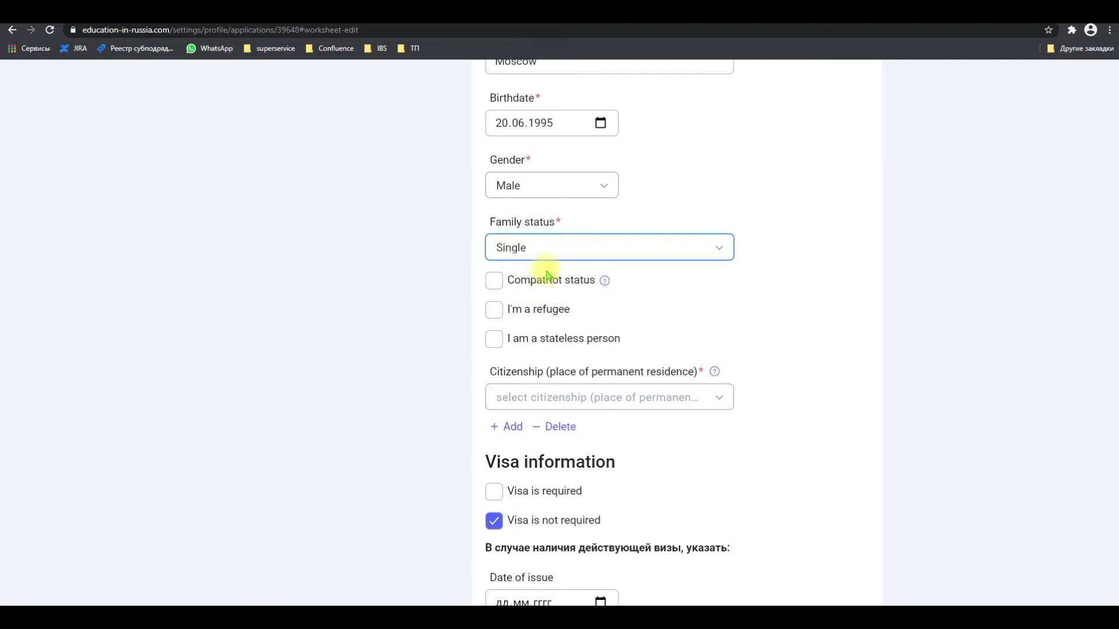
left_click(604, 282)
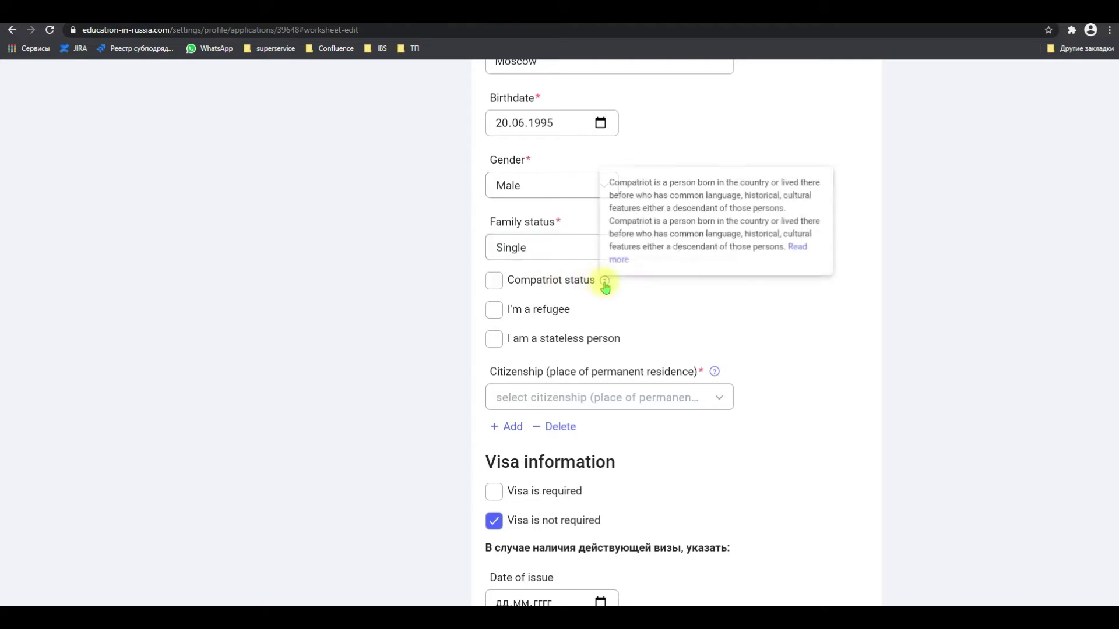
scroll(744, 300, "down", 2)
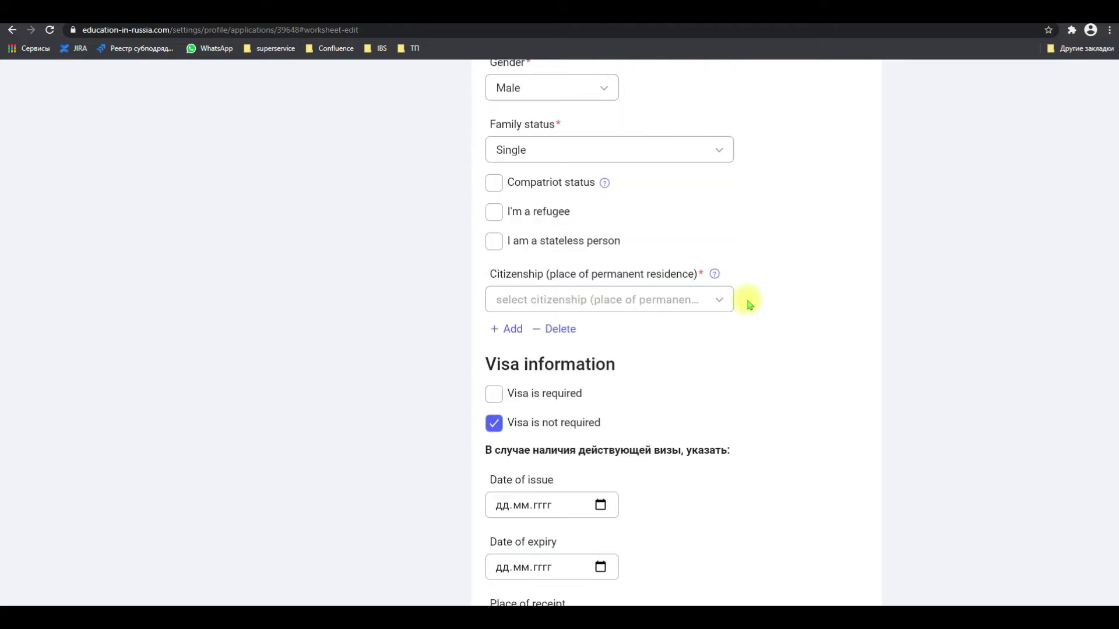
left_click(571, 303)
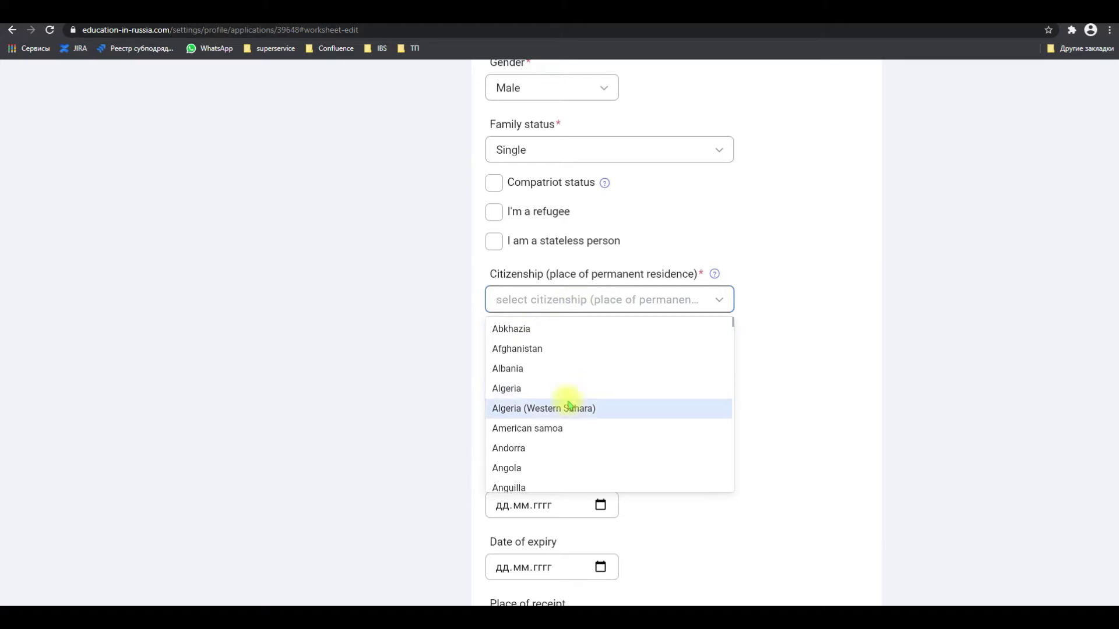
left_click(569, 369)
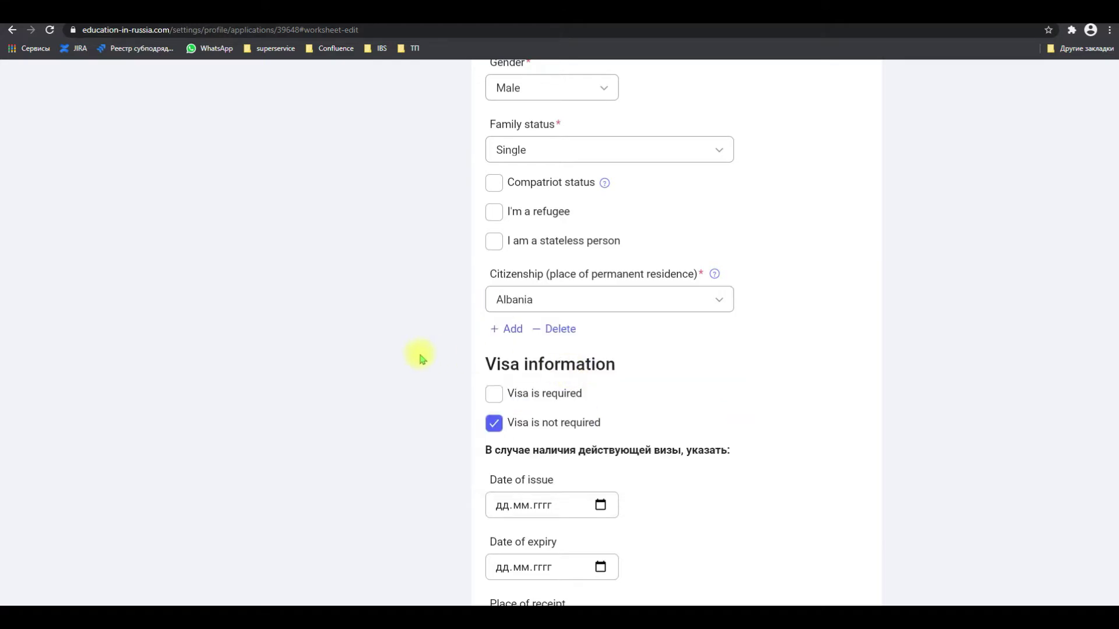
scroll(422, 358, "down", 2)
Mark that a visa is not required
scroll(423, 356, "down", 2)
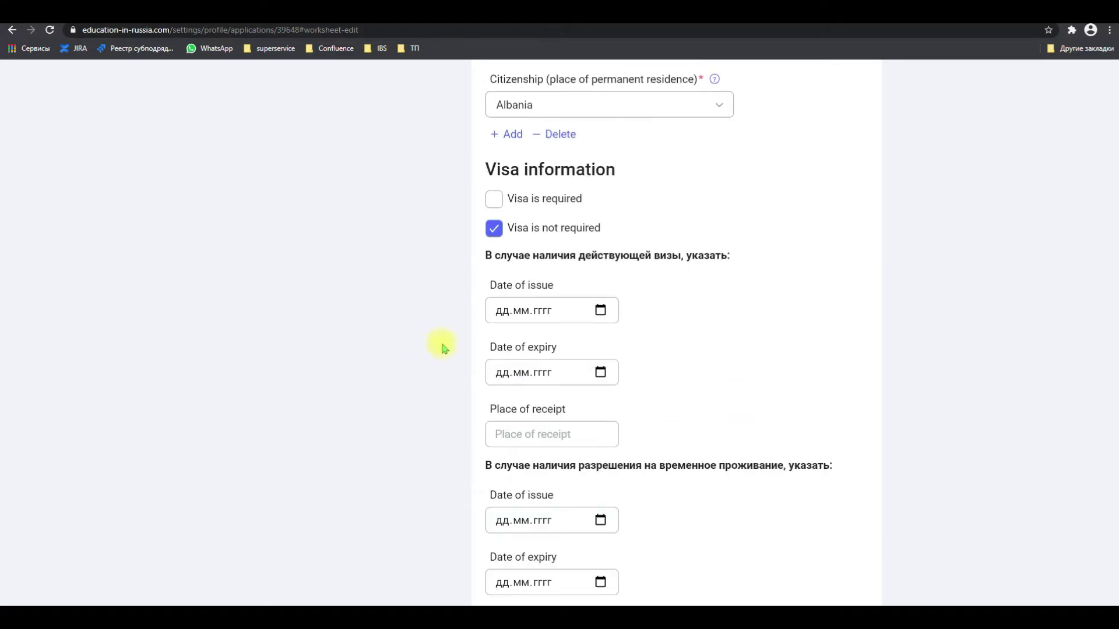
left_click(492, 201)
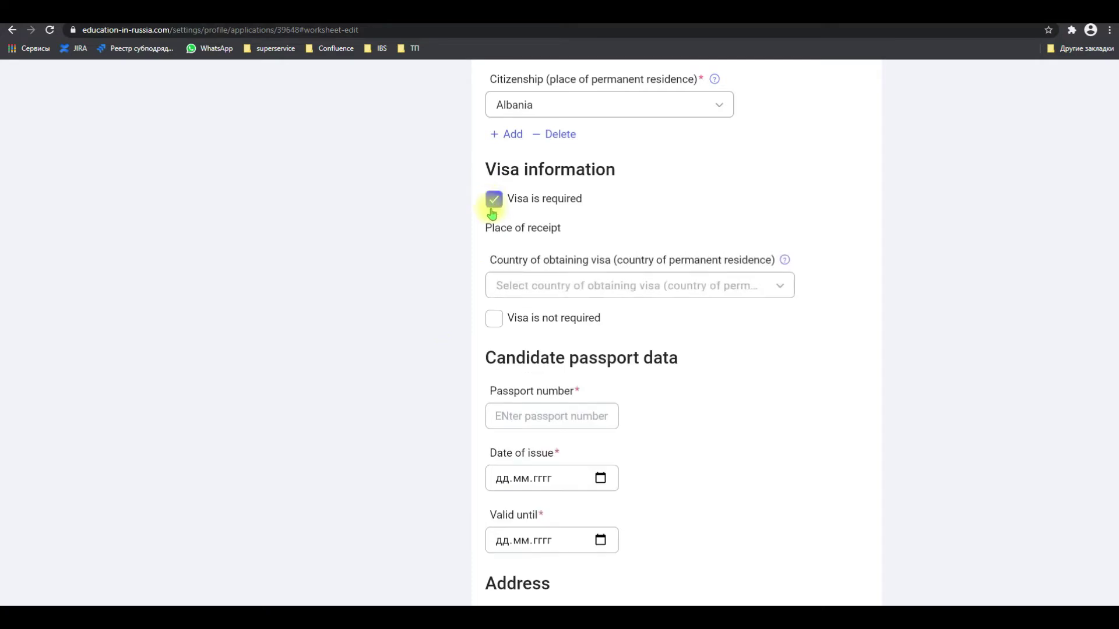
left_click(499, 326)
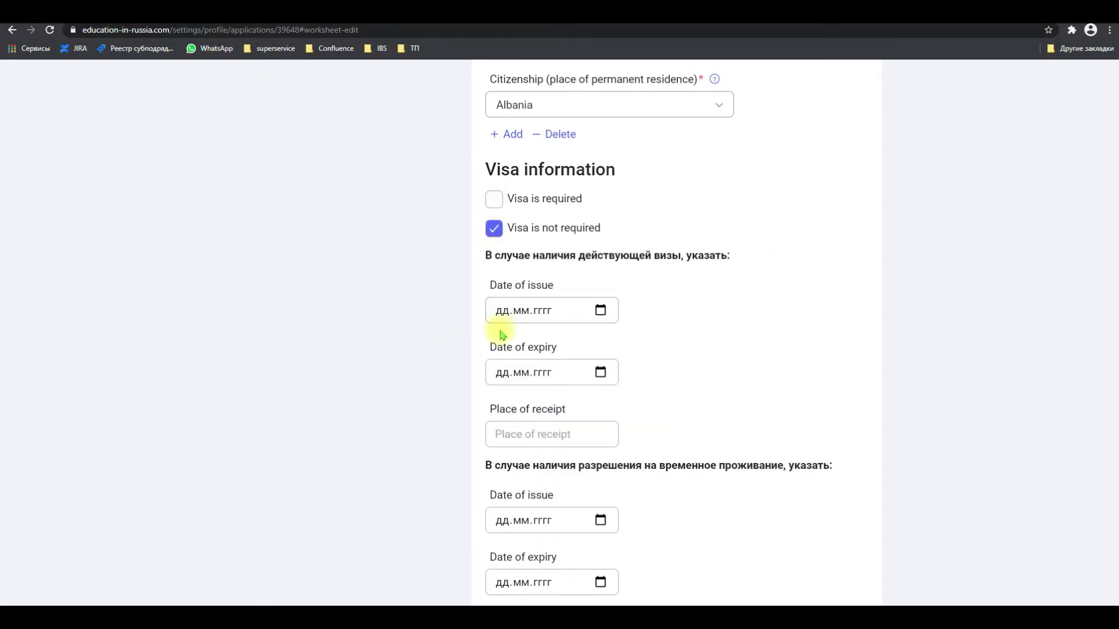
scroll(412, 296, "down", 2)
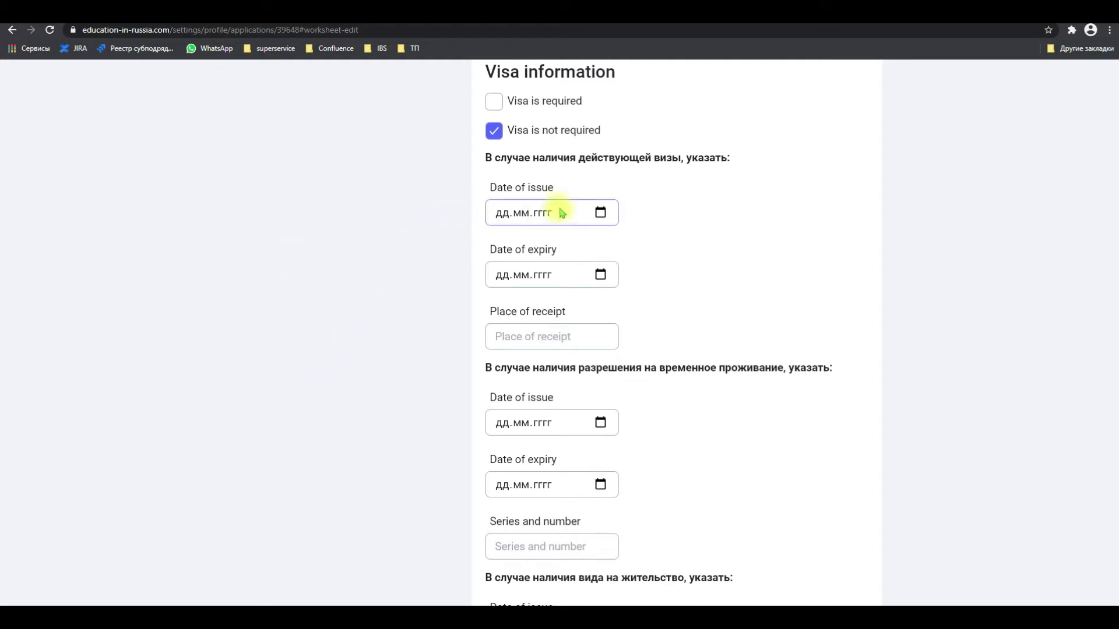
Enter residence permit issue date 12.02.2019, expiry 12.02.2025, and its series and number
scroll(653, 388, "down", 2)
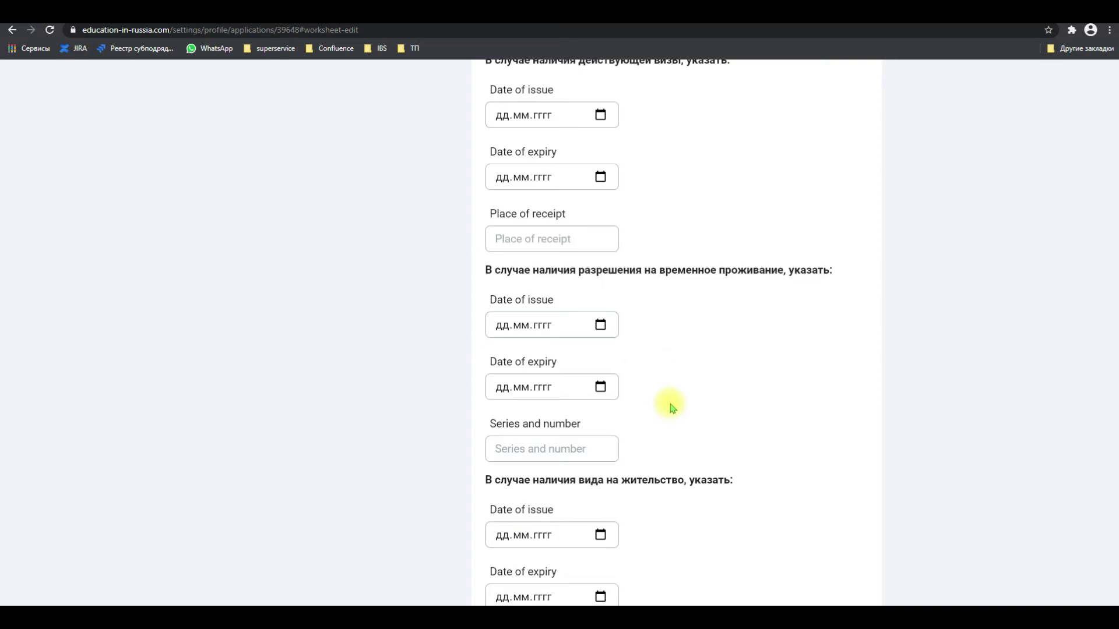
scroll(678, 406, "down", 4)
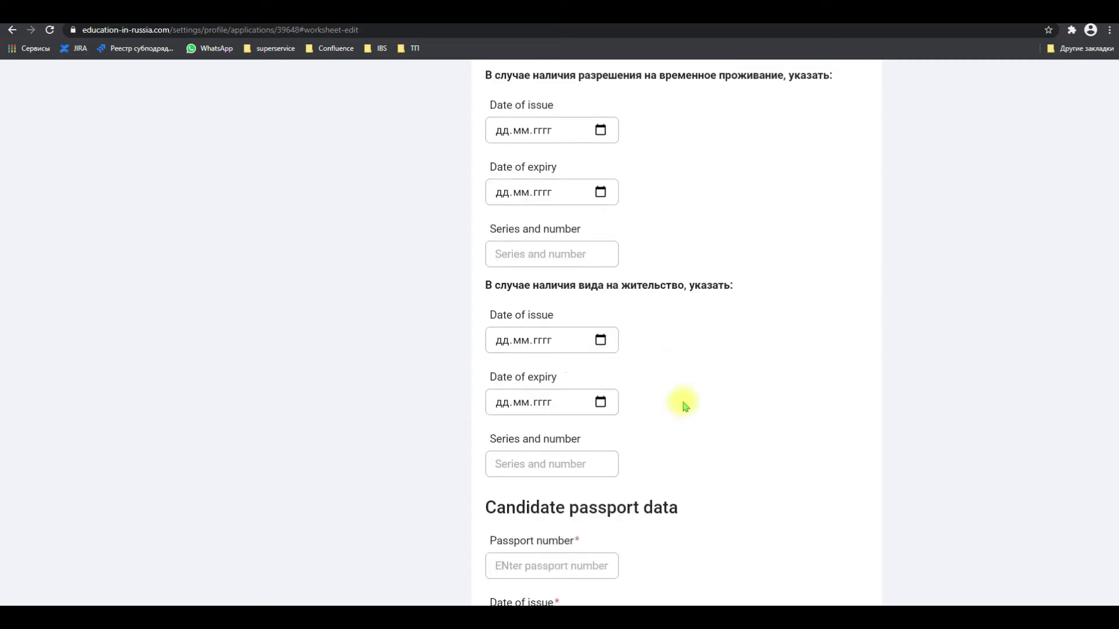
scroll(685, 406, "down", 2)
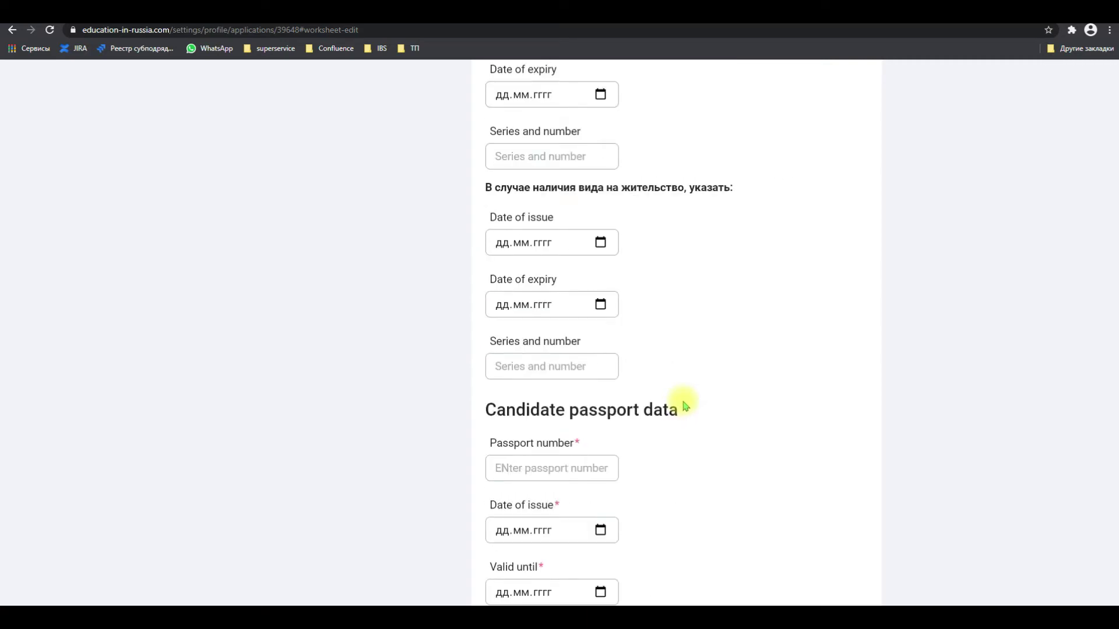
scroll(685, 406, "down", 2)
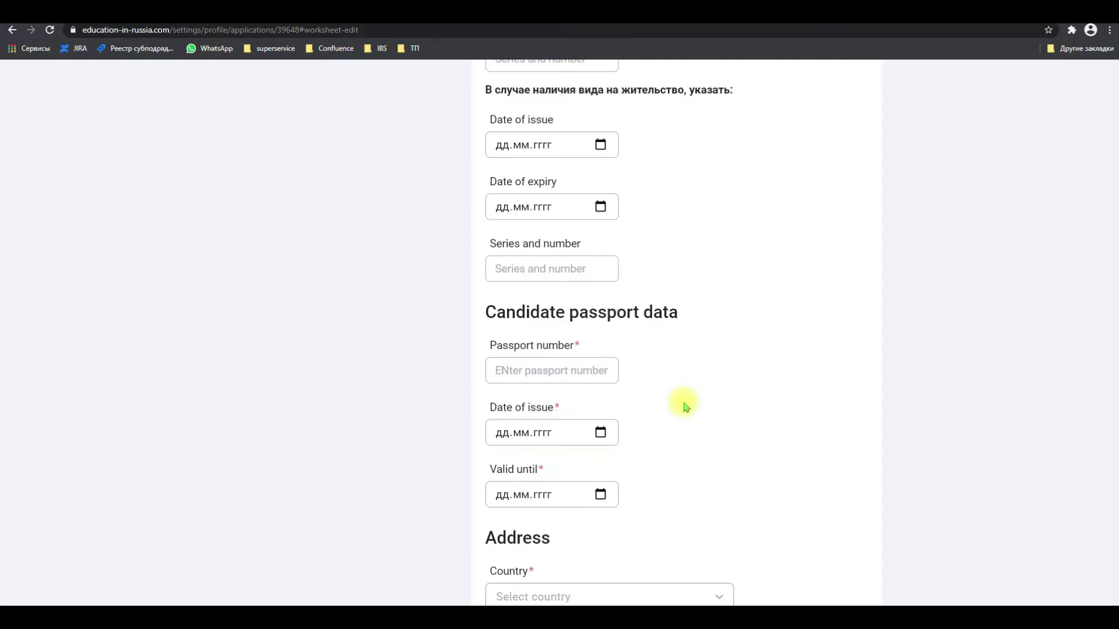
left_click(517, 145)
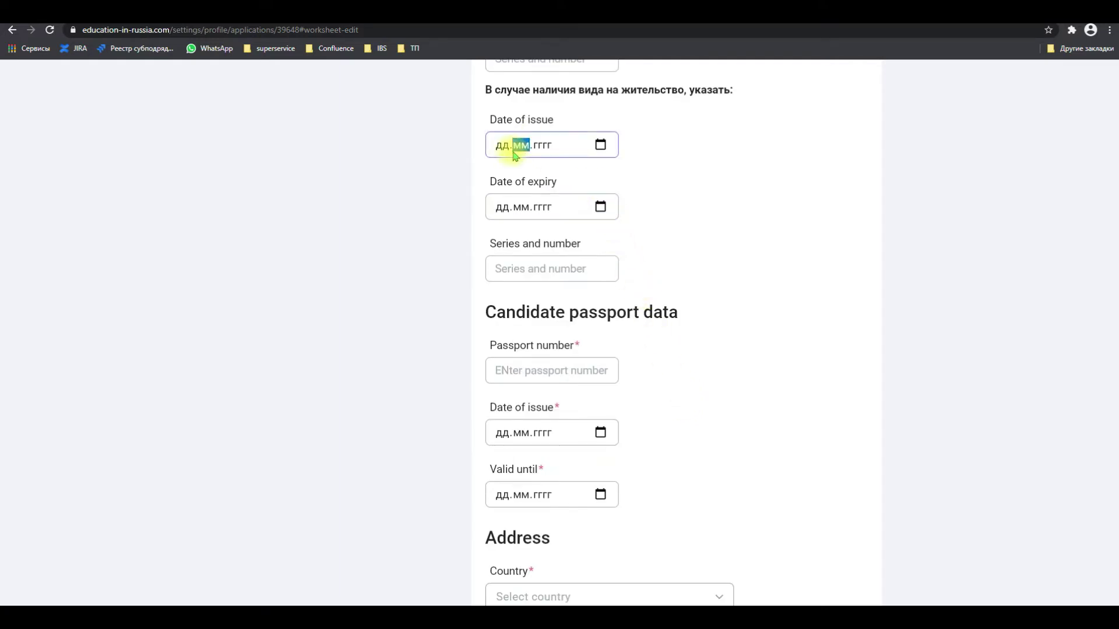
left_click(498, 150)
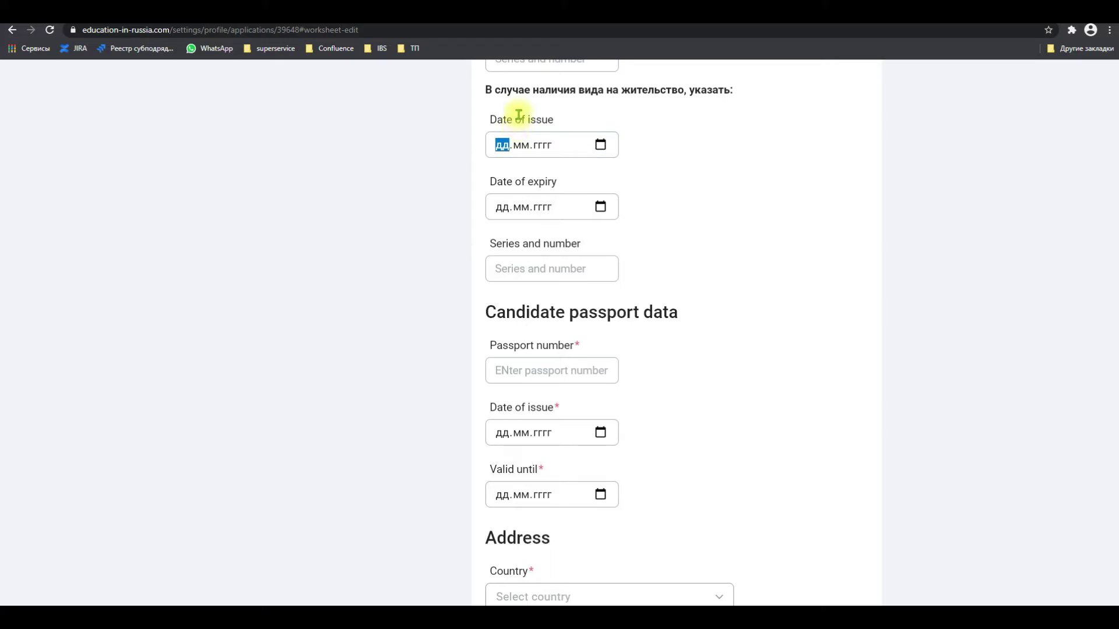
type("12.02.20")
type("19")
key("Tab")
type("12022025")
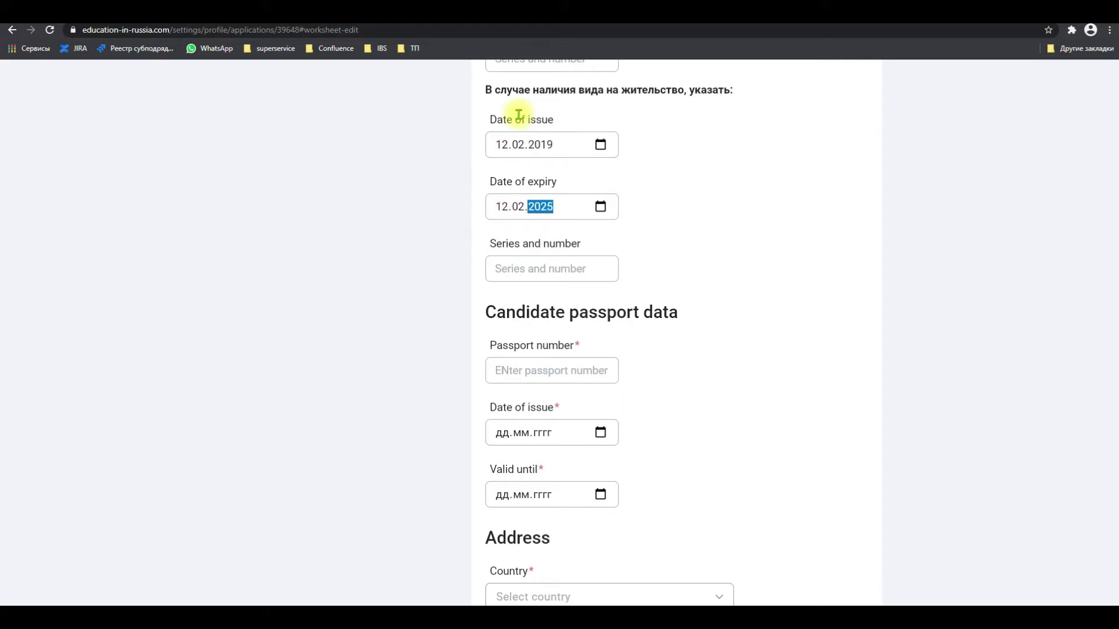
left_click(460, 275)
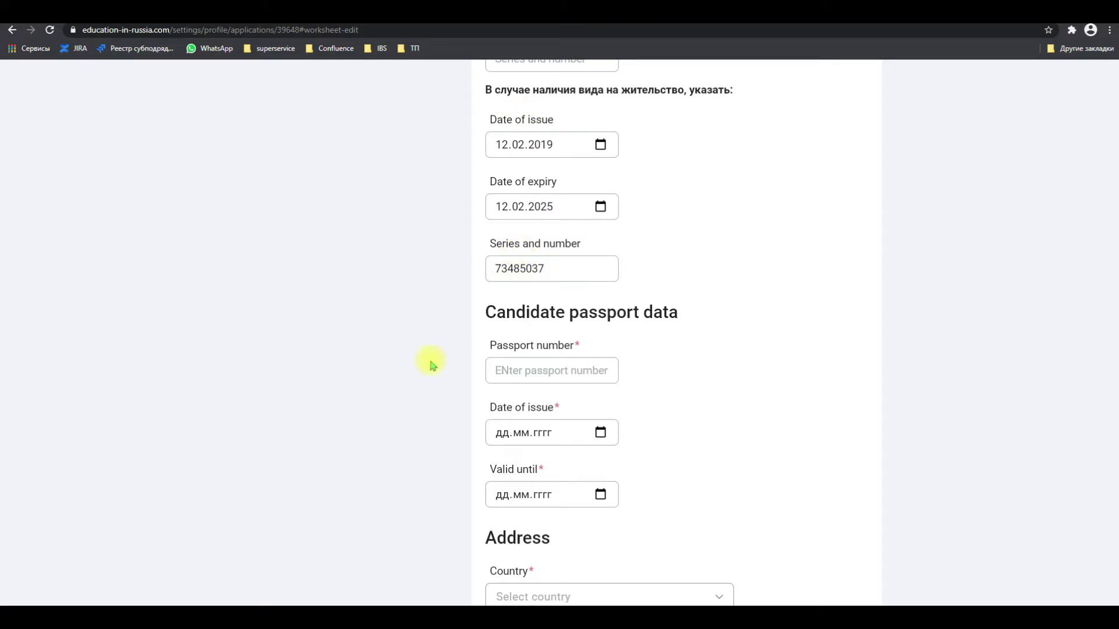
scroll(446, 338, "down", 2)
scroll(455, 334, "down", 2)
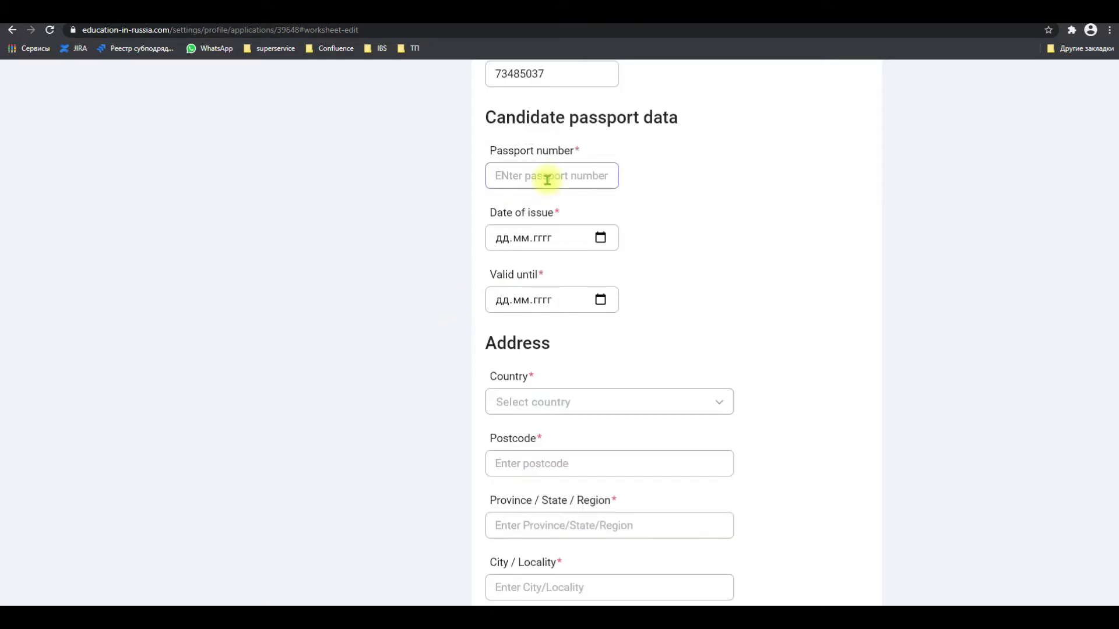
Enter the passport number, issue date 15.03.2019 and validity date 15.03.2021
left_click(547, 180)
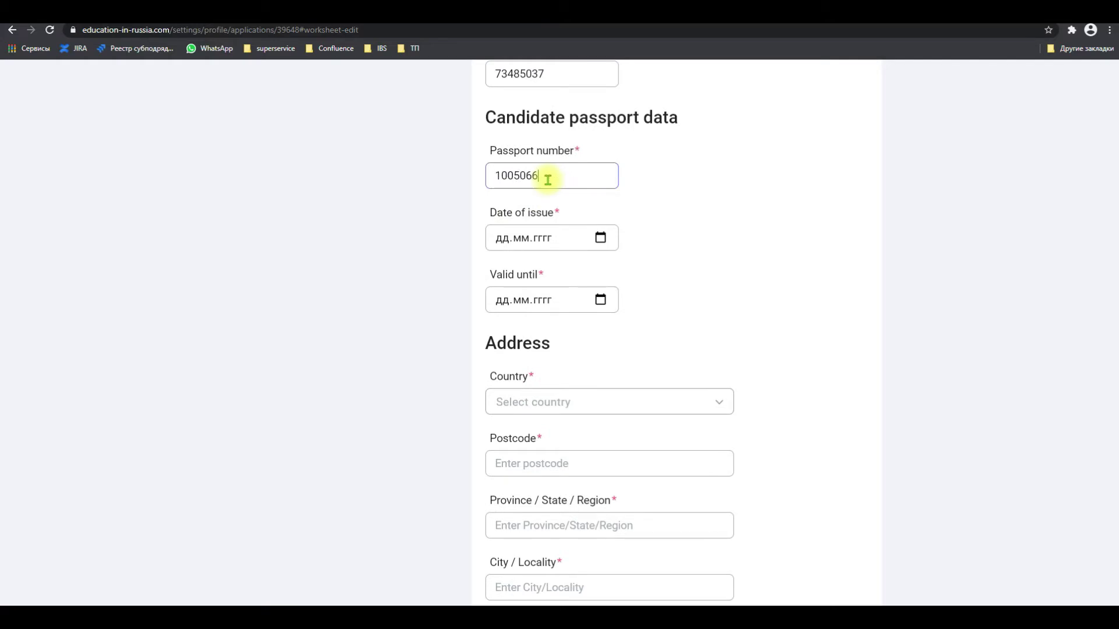
left_click(498, 238)
type("15.")
type("03.2019")
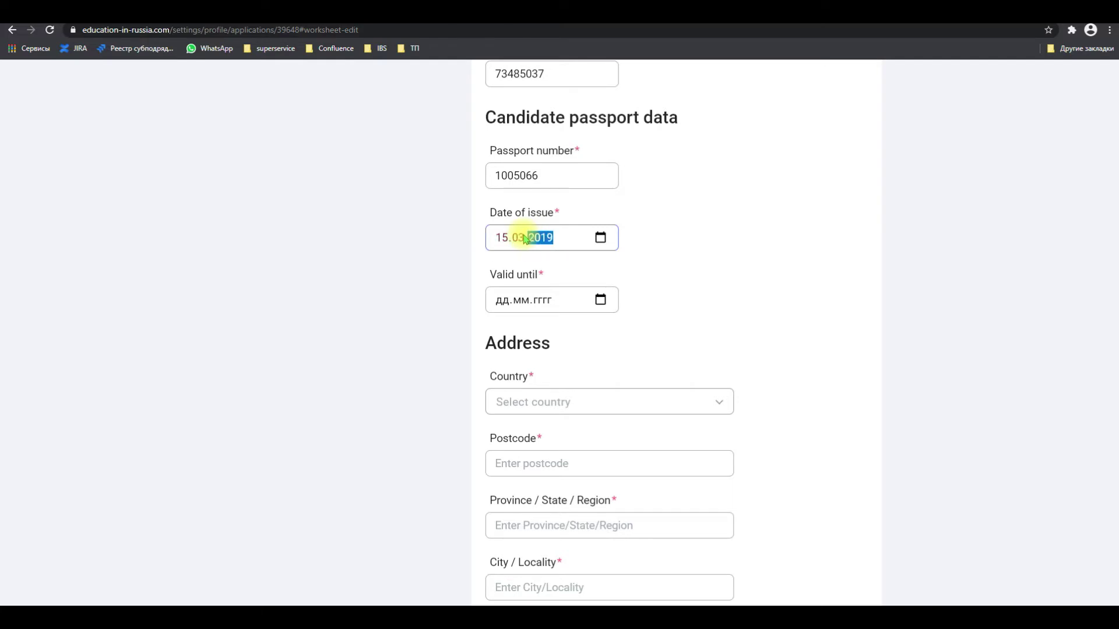
key("Tab")
type("15.03.")
type("2021")
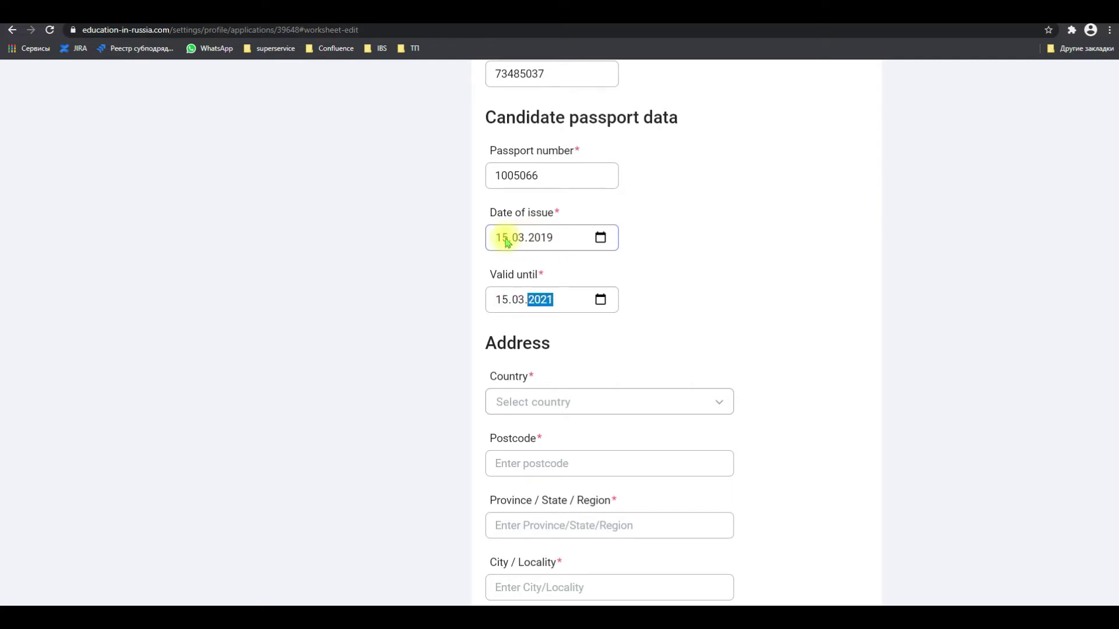
left_click(325, 387)
scroll(357, 373, "down", 3)
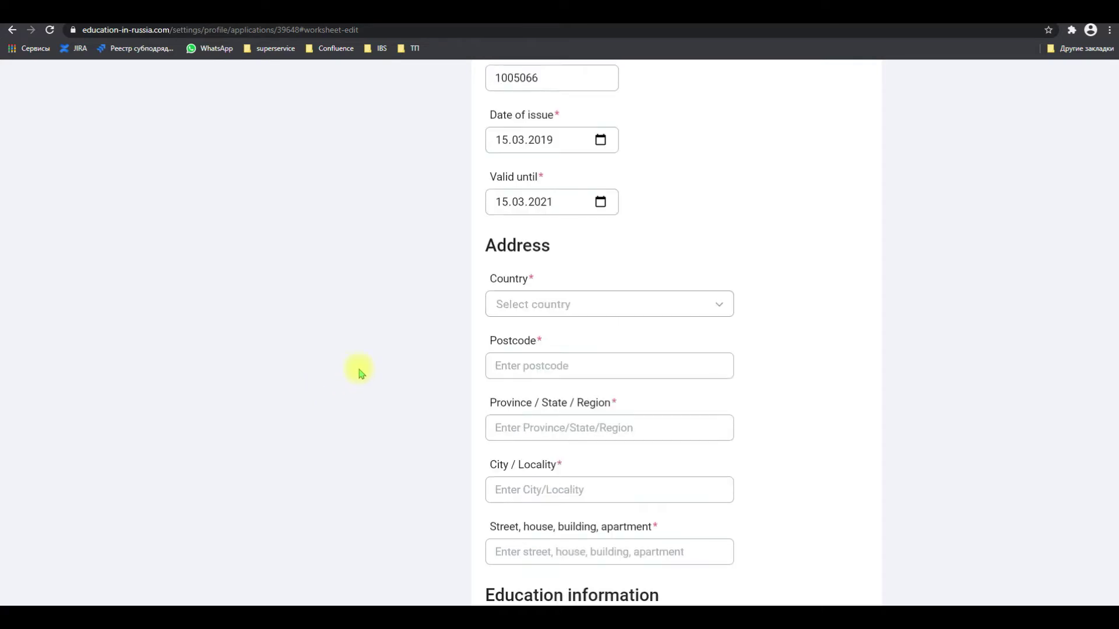
Fill the address with country Algeria, a postcode, and region, city and street 'test'
left_click(588, 213)
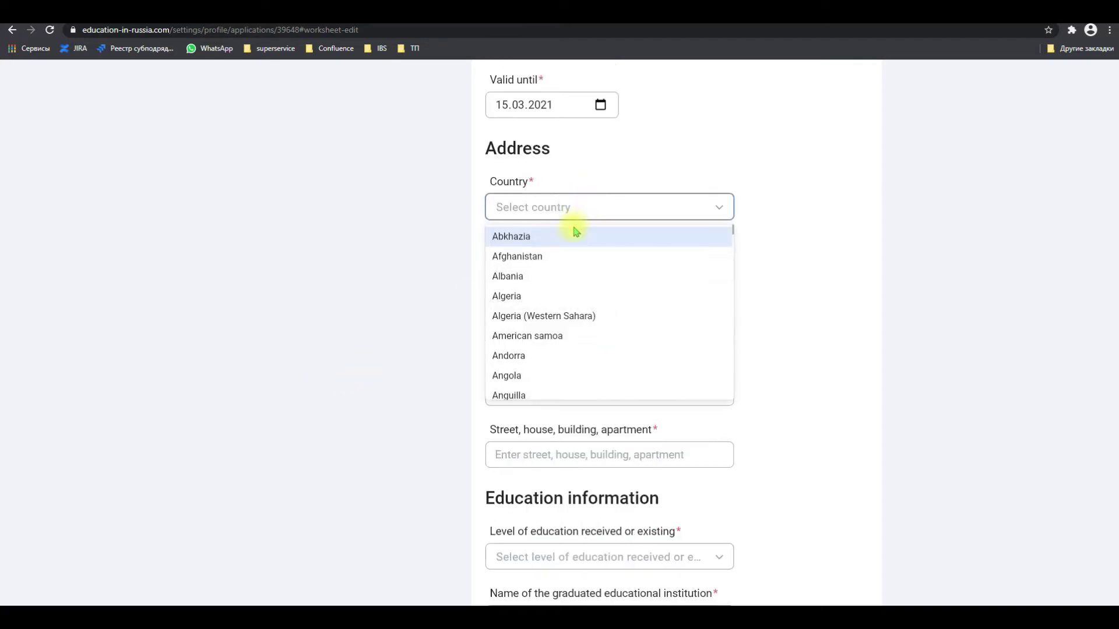
left_click(555, 291)
left_click(550, 280)
type("663950")
key("Tab")
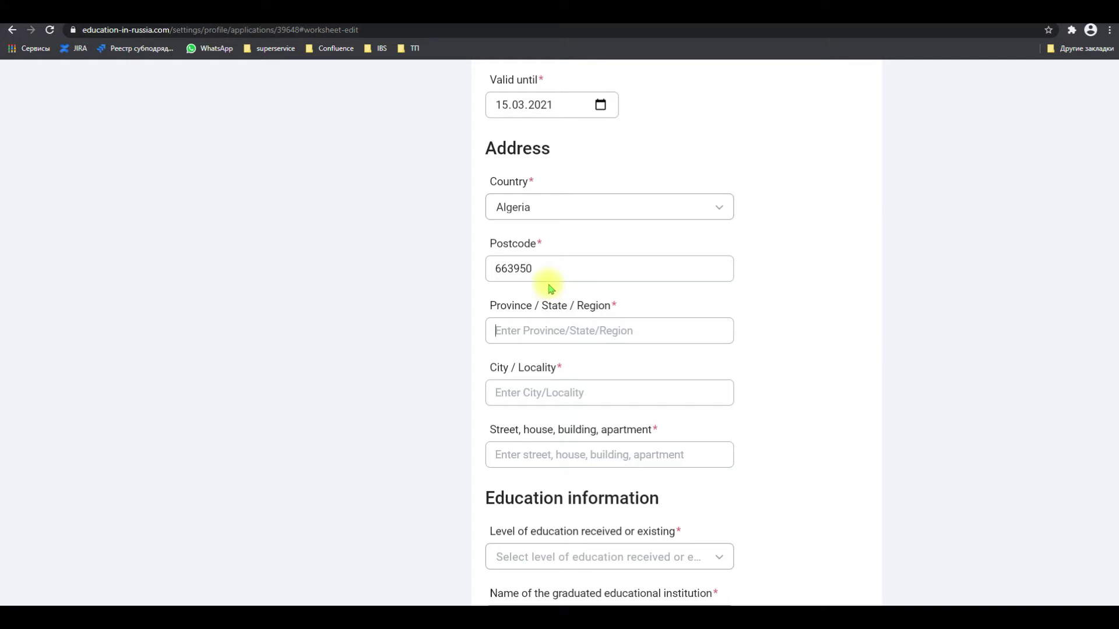
type("t")
key("BackSpace")
type("test")
key("Tab")
type("test")
key("Tab")
type("test")
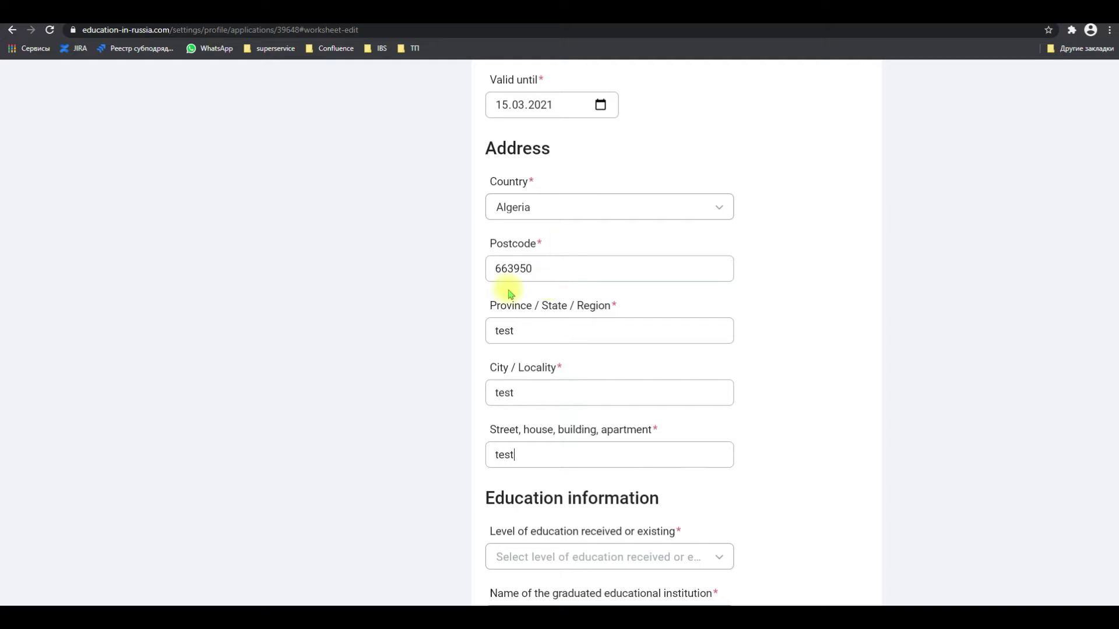
scroll(444, 345, "down", 2)
scroll(445, 345, "down", 5)
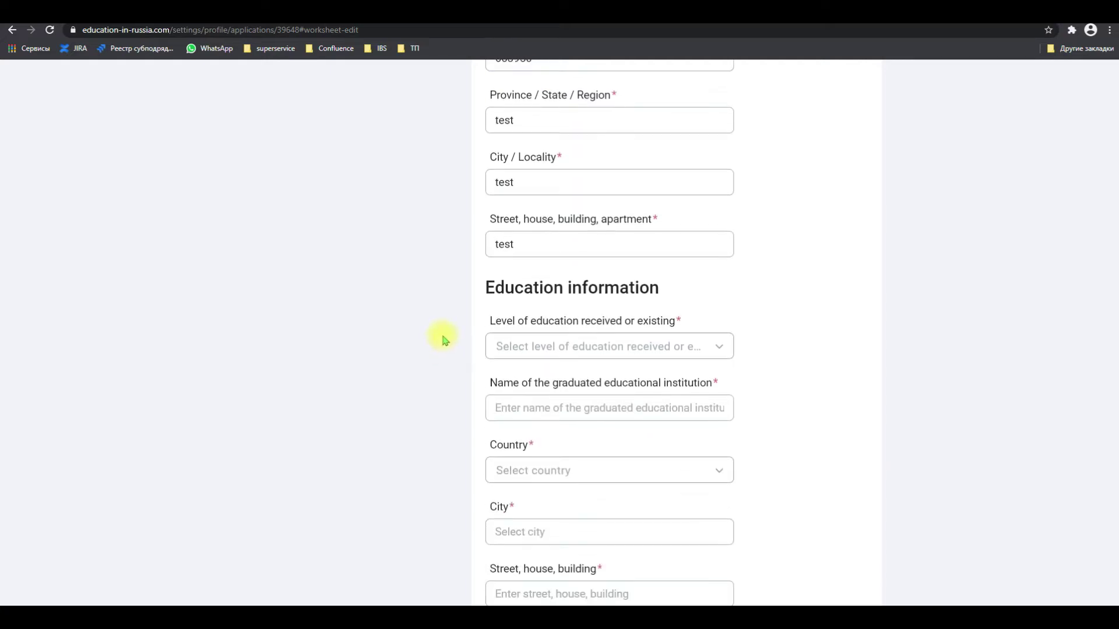
Add a Bachelor`s degree from institution 'test' in Albania, city and street 'test', ending 2019
left_click(574, 229)
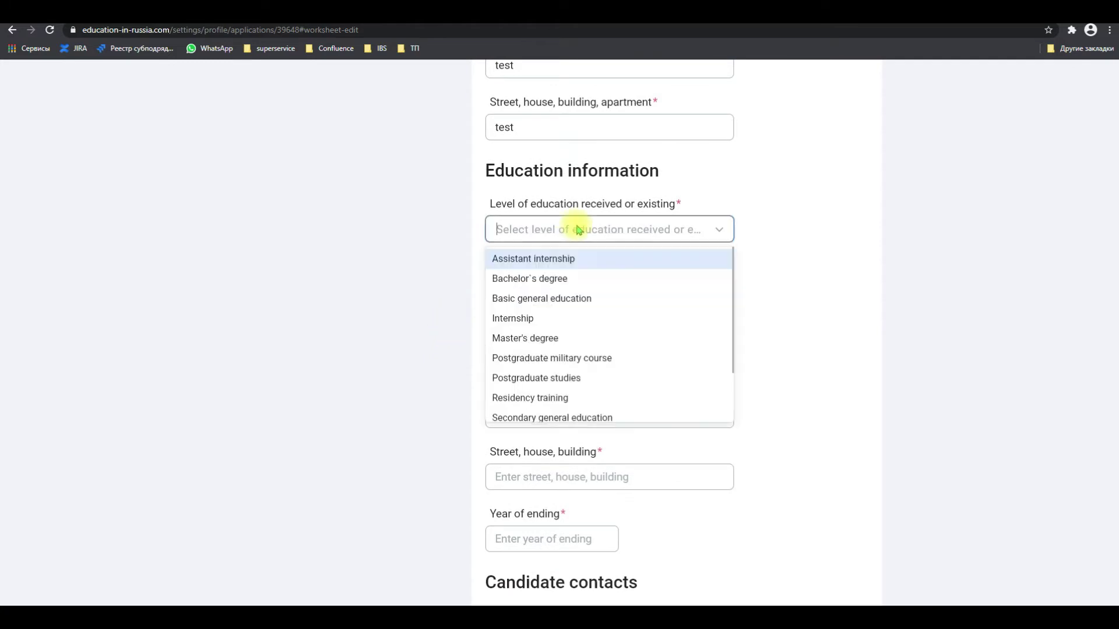
scroll(566, 350, "down", 1)
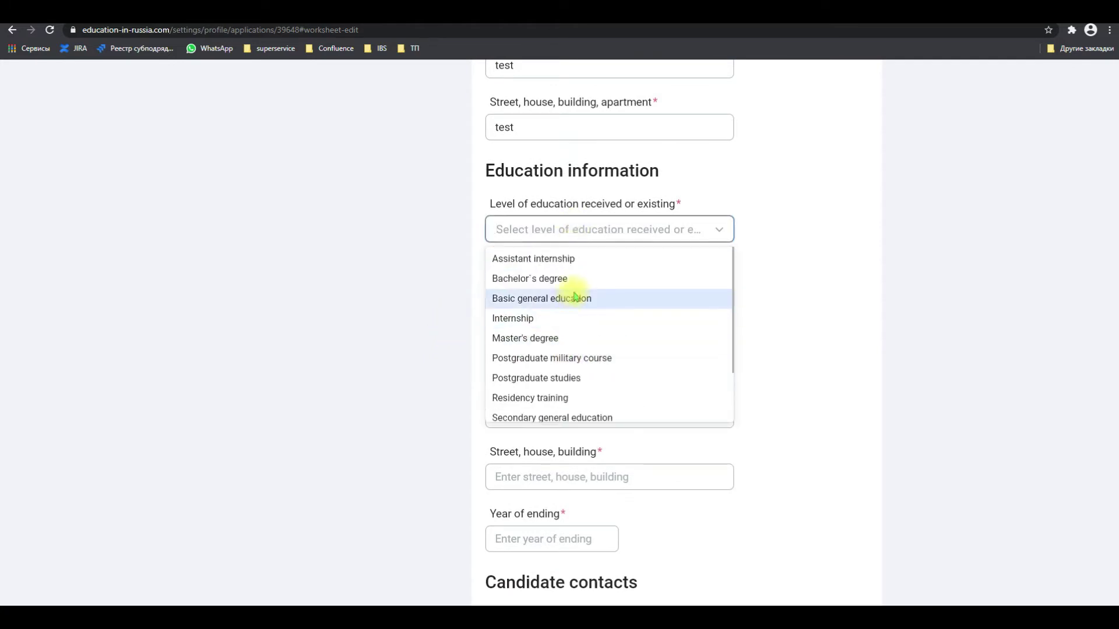
left_click(570, 280)
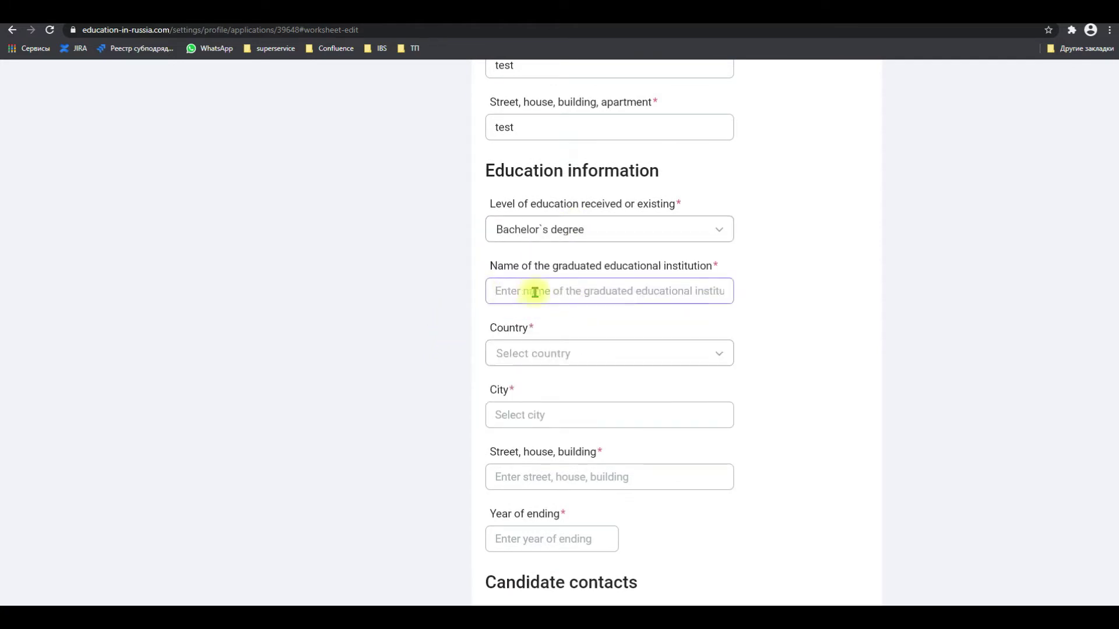
type("test")
key("Tab")
key("Down")
key("Down")
key("Down")
key("Return")
key("Tab")
type("test")
key("Tab")
type("test")
key("Tab")
type("2019")
scroll(407, 473, "down", 3)
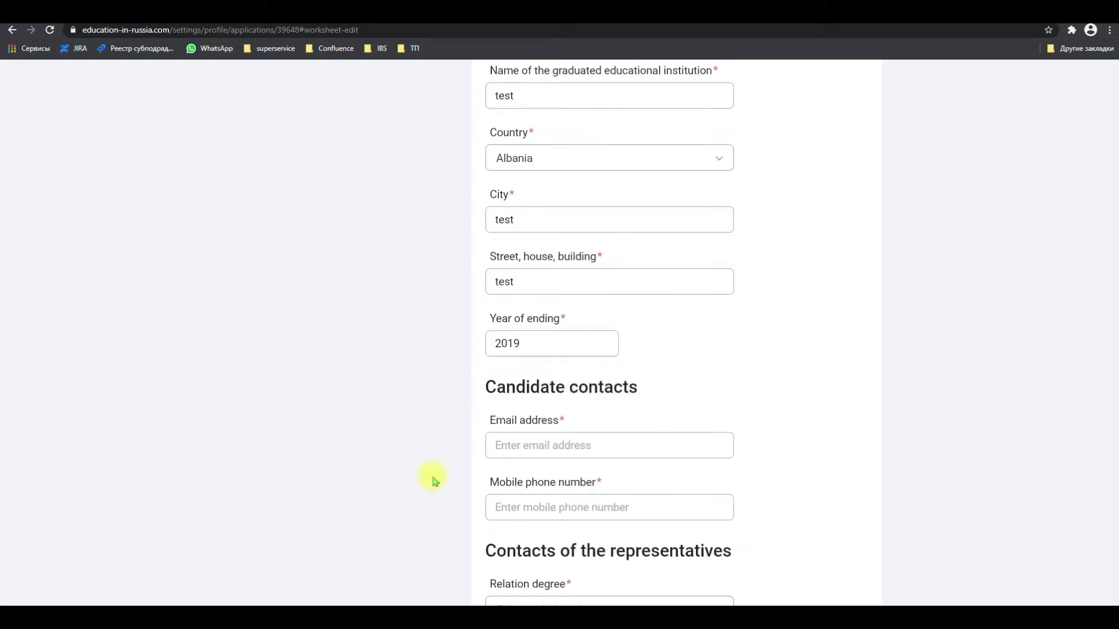
scroll(432, 479, "down", 3)
Enter the candidate's e-mail address and mobile phone number
left_click(527, 252)
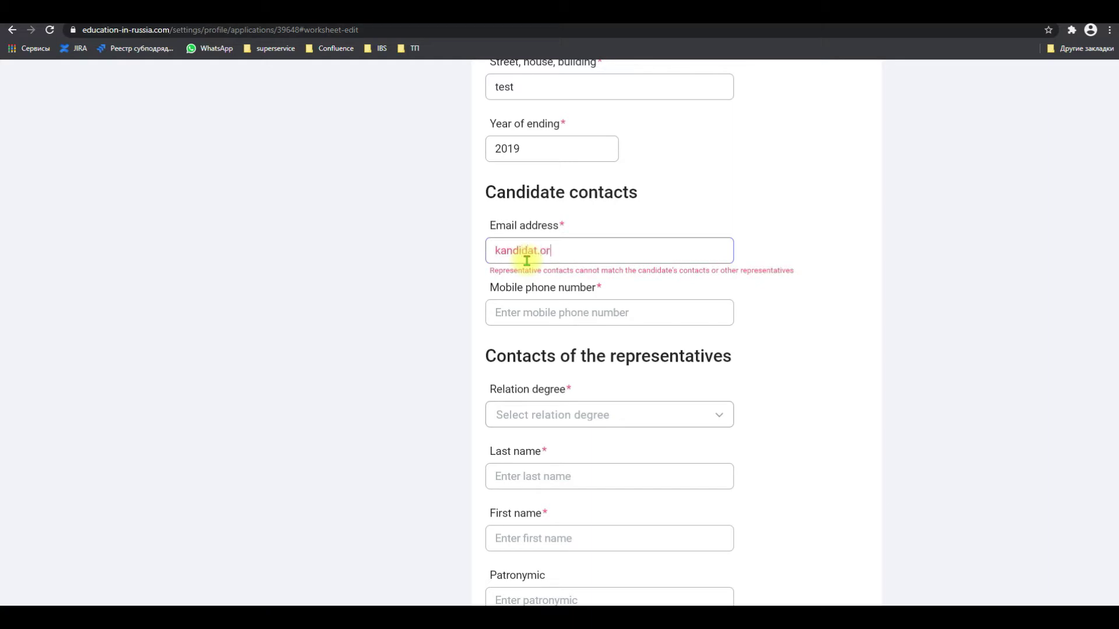
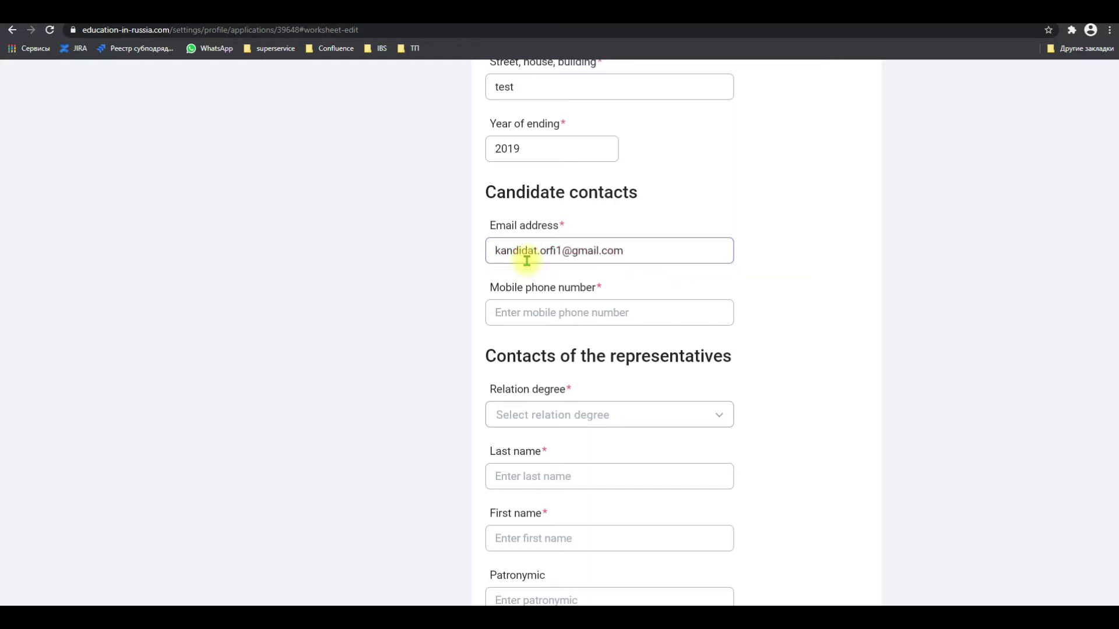
key("Tab")
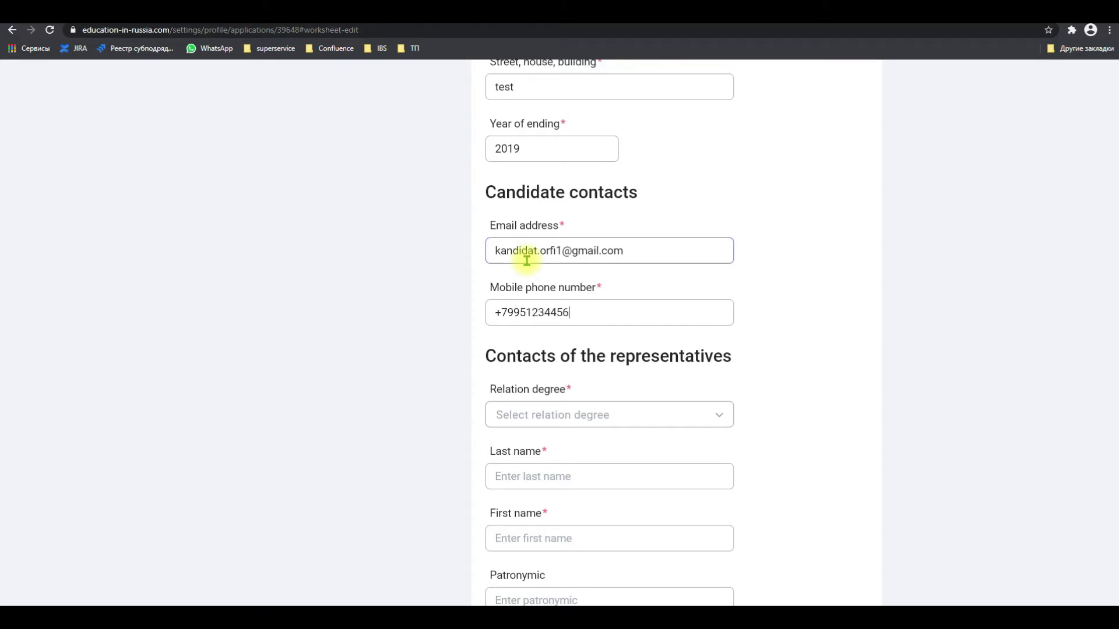
Set the representative's relation to Brother with last and first name 'test'
scroll(469, 370, "down", 2)
scroll(469, 370, "down", 2)
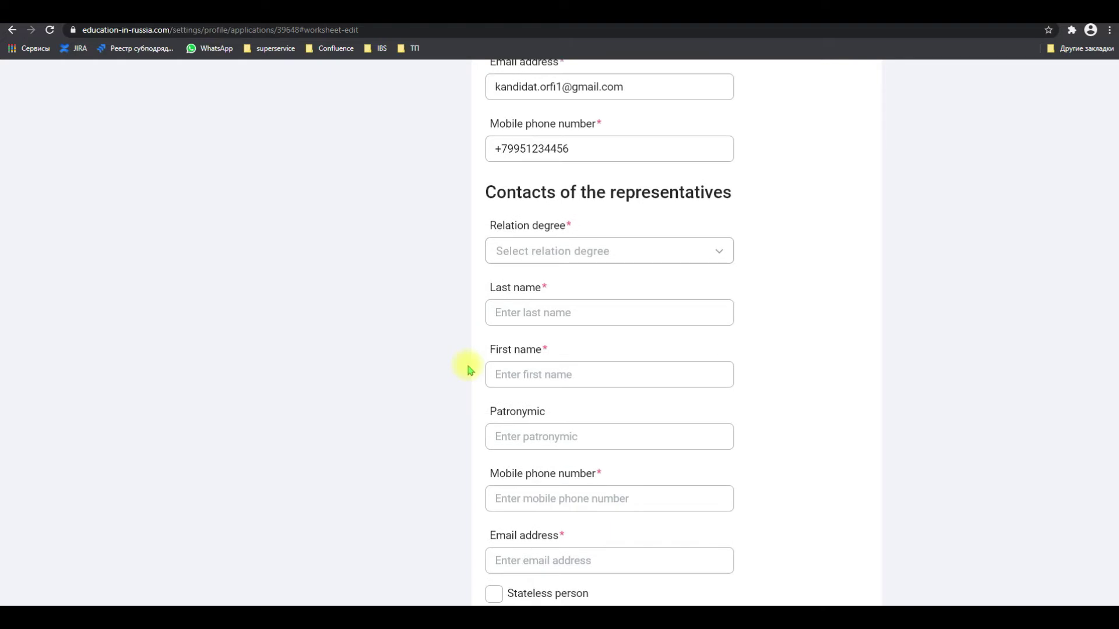
left_click(592, 189)
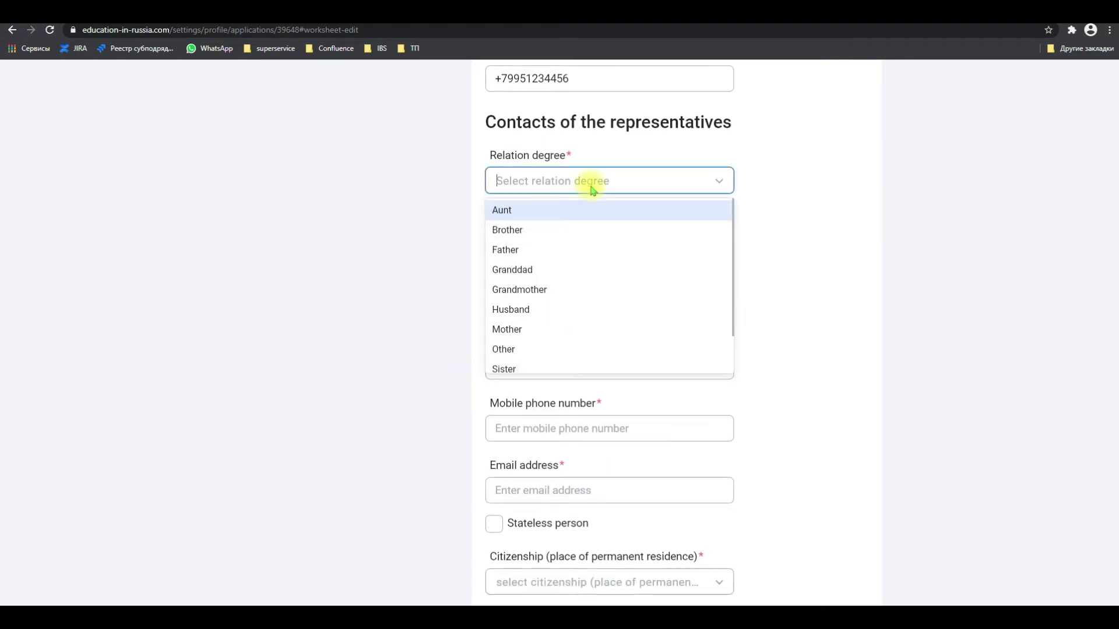
left_click(594, 229)
left_click(582, 245)
type("test")
key("Tab")
type("test")
key("Tab")
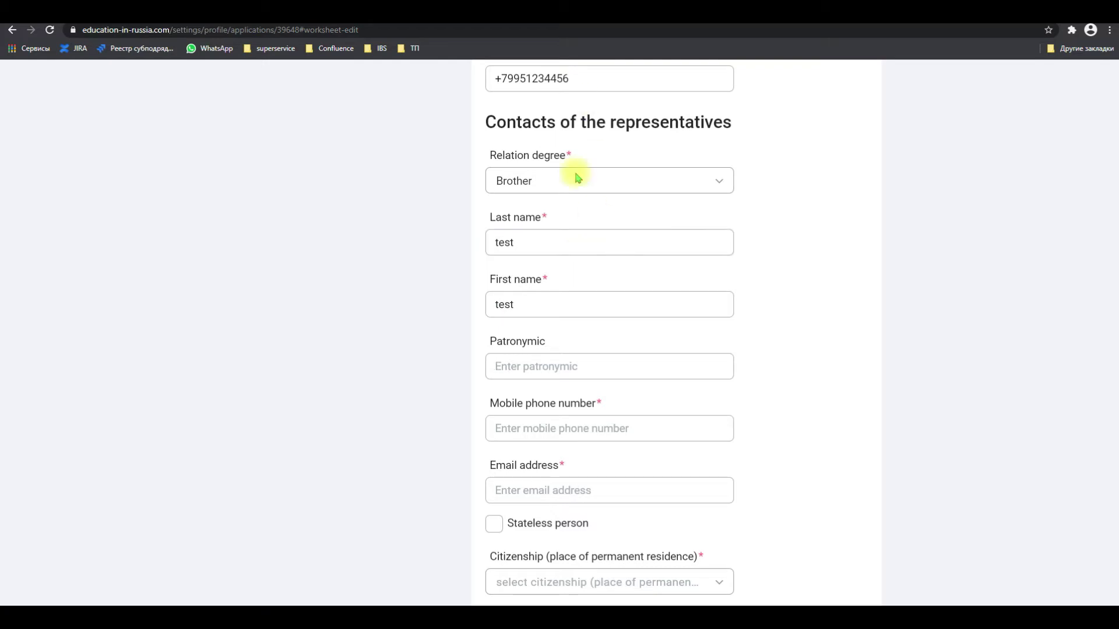
scroll(466, 373, "down", 2)
left_click(539, 334)
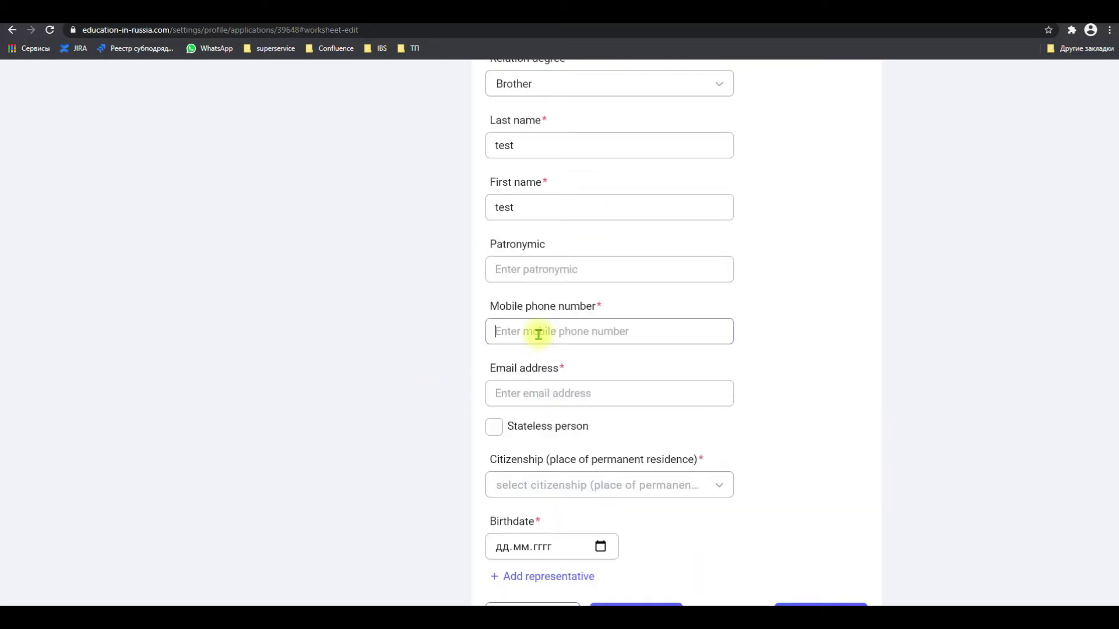
type("+7916412345")
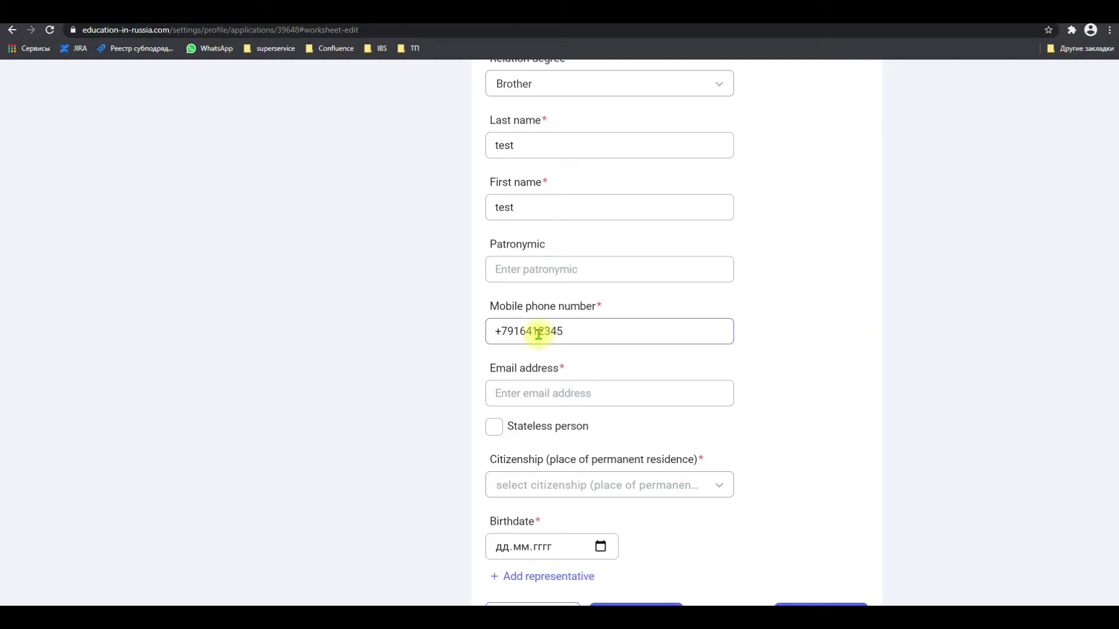
left_click(535, 402)
type("test@test.")
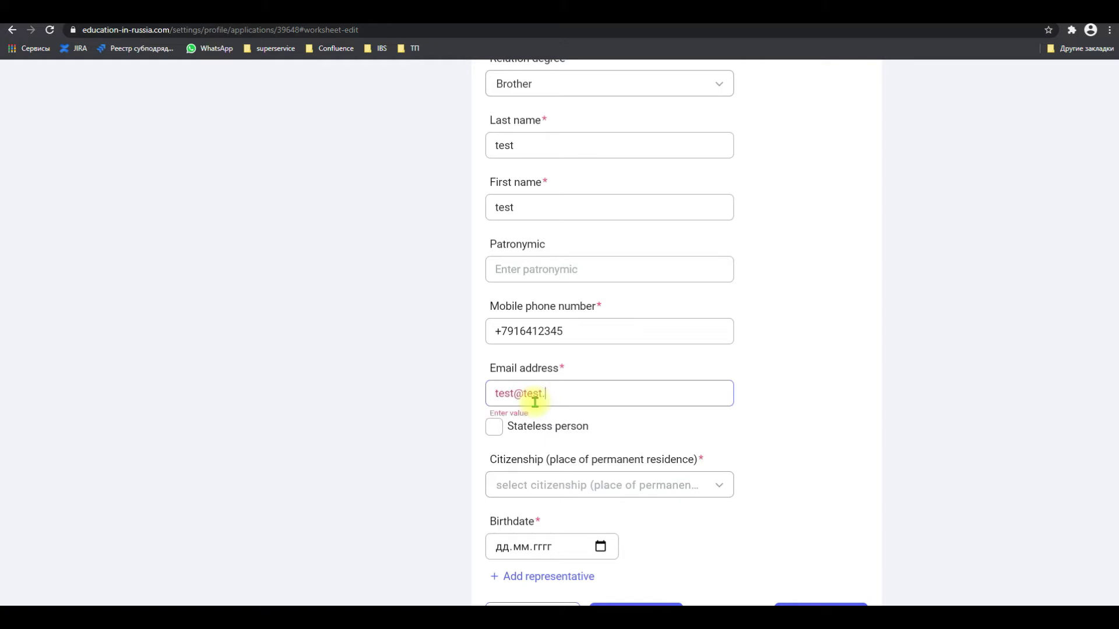
type("com")
left_click(387, 446)
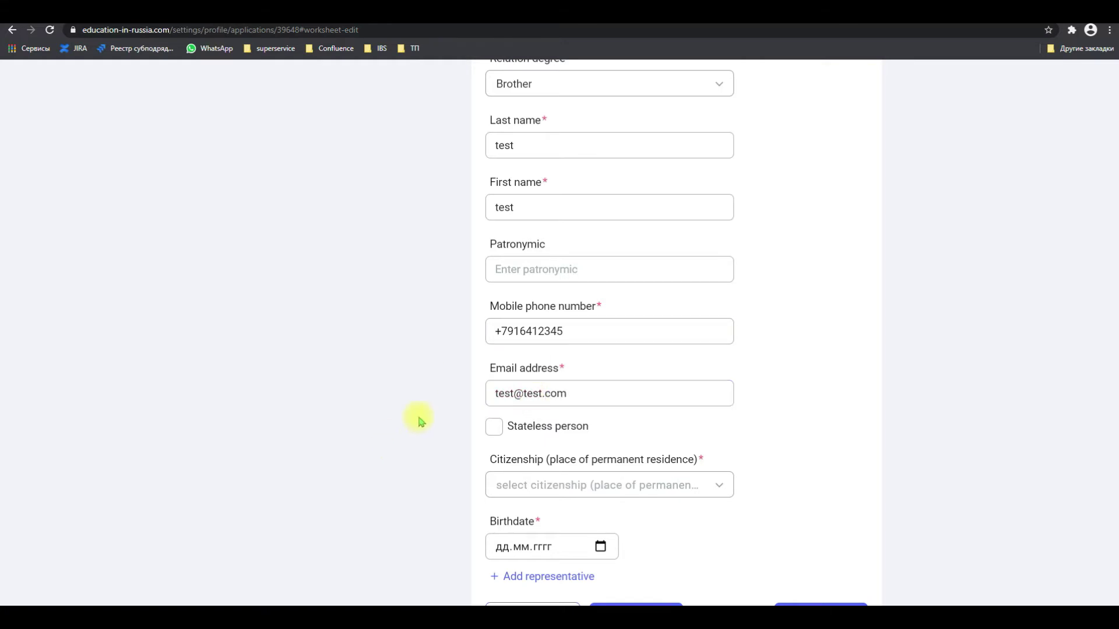
scroll(417, 419, "down", 2)
scroll(416, 420, "down", 3)
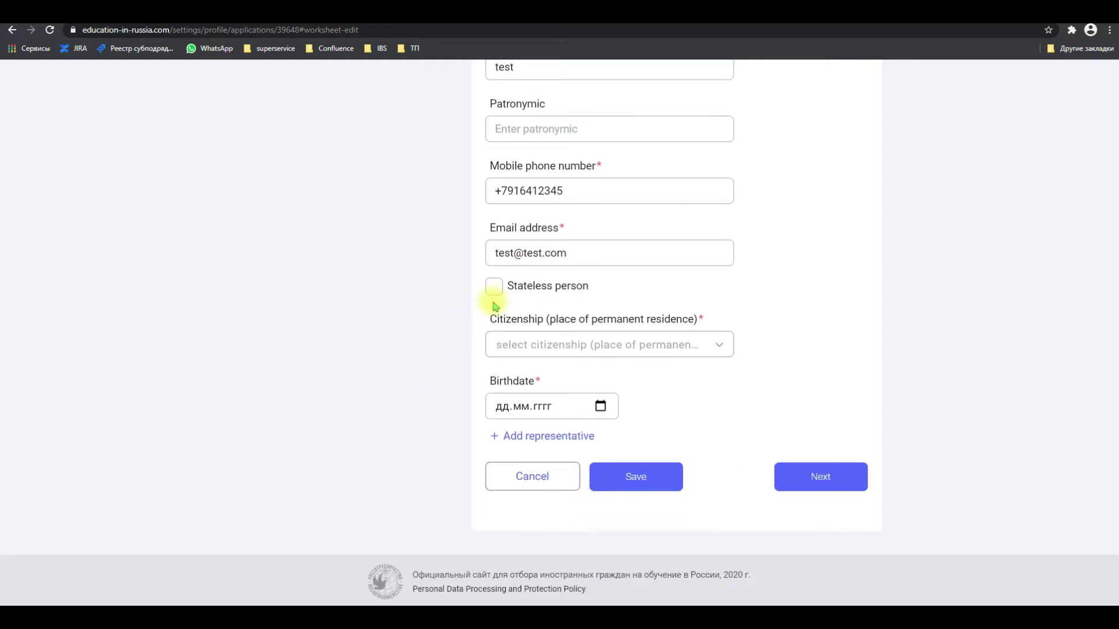
left_click(507, 350)
left_click(507, 350)
left_click(499, 406)
type("20061995")
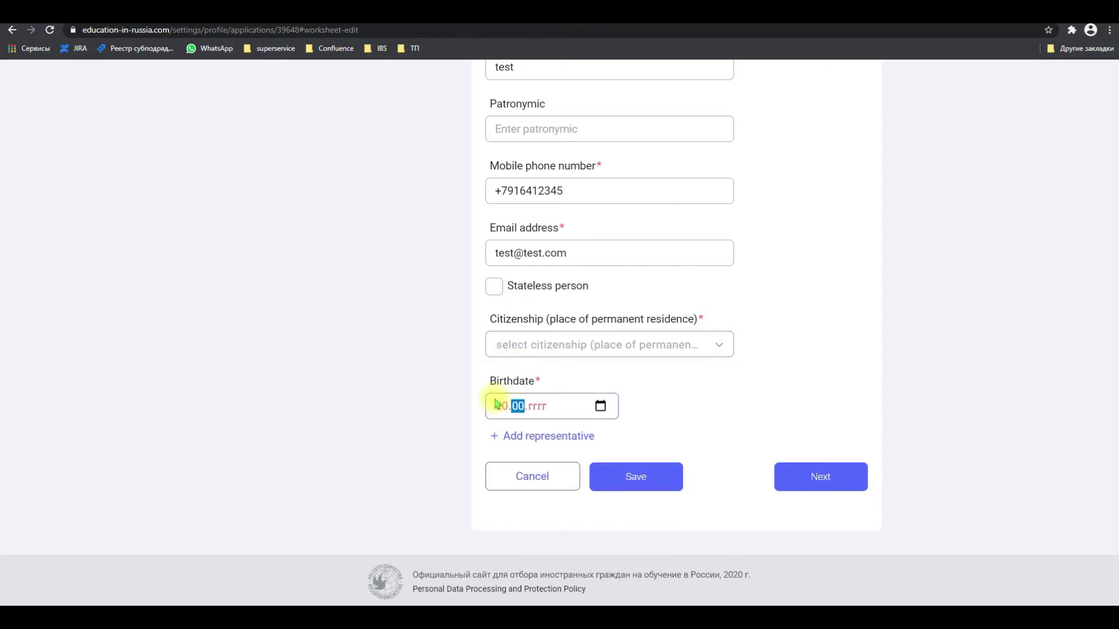
left_click(434, 425)
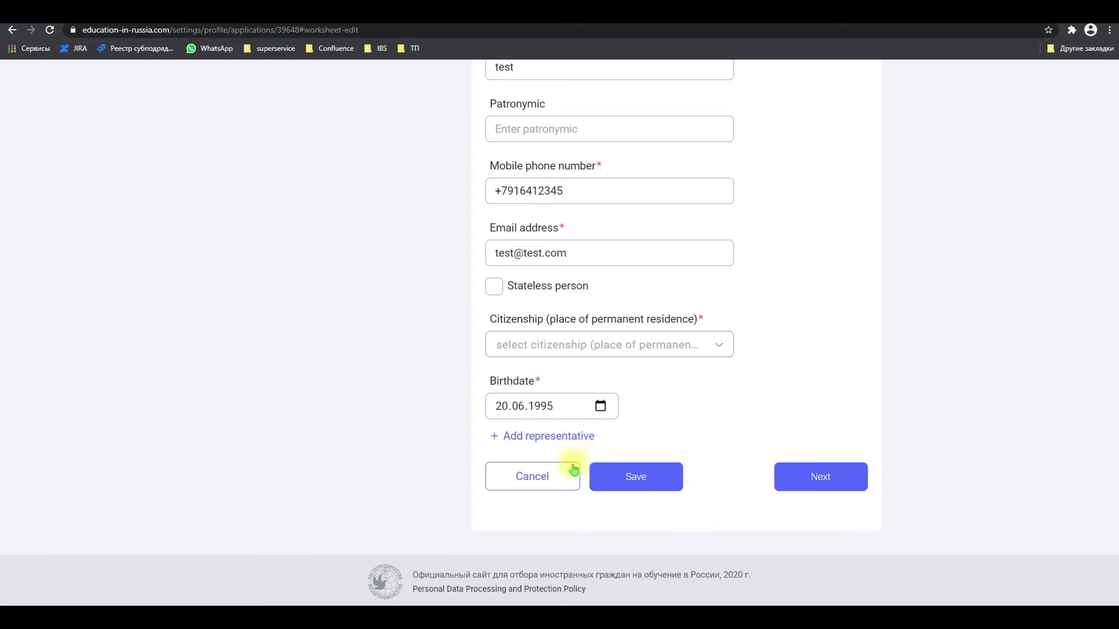
Save the worksheet and scroll through the read-only summary to review all sections
left_click(651, 477)
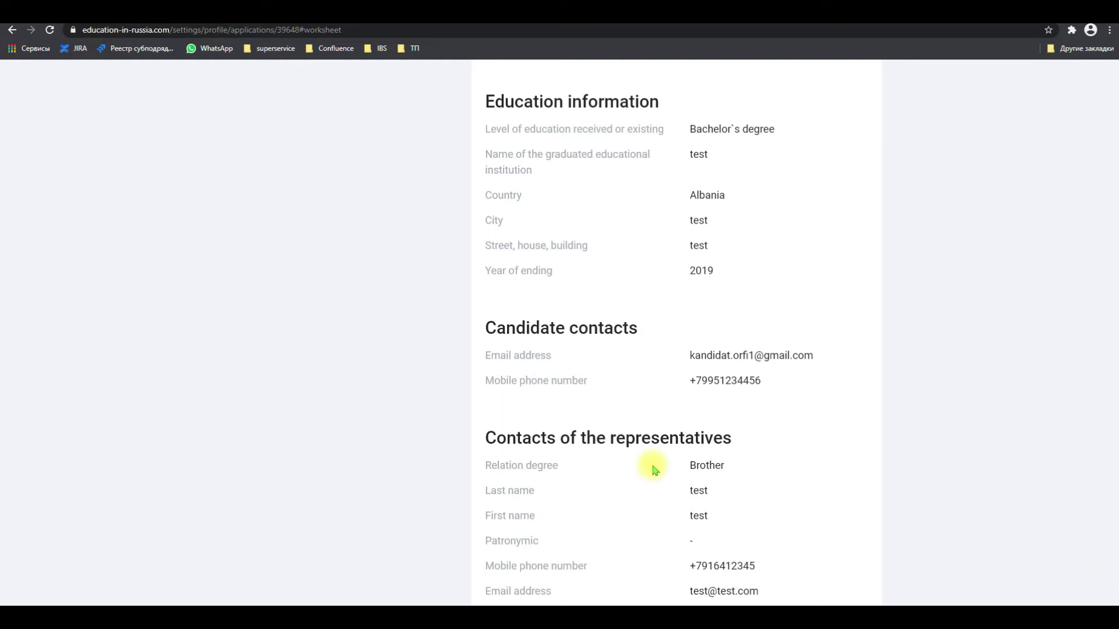
scroll(652, 472, "up", 2)
scroll(654, 473, "up", 10)
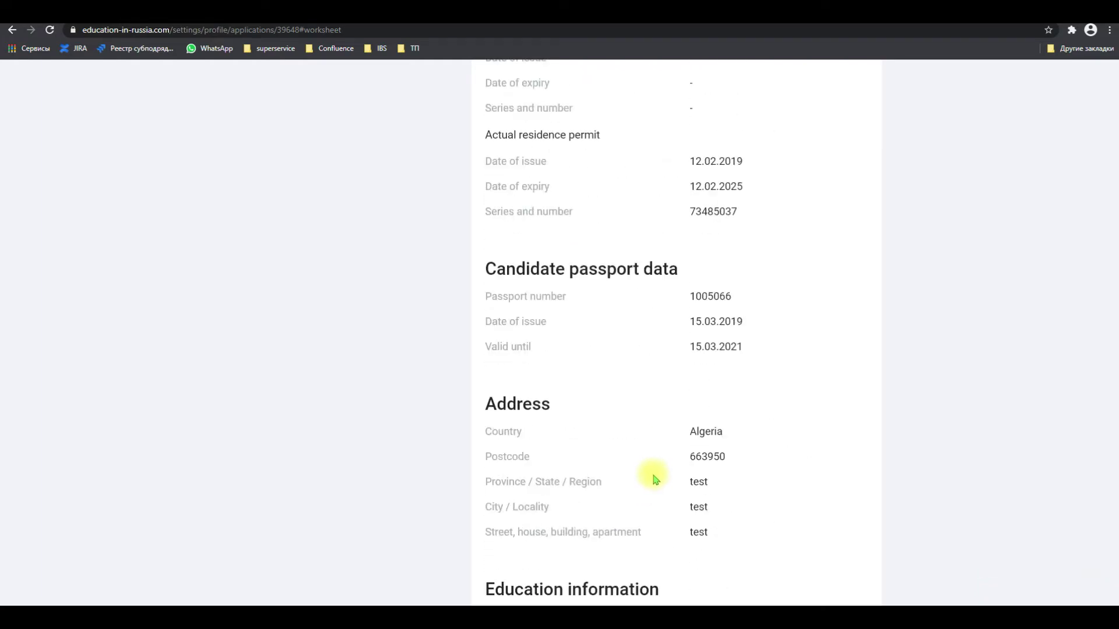
scroll(654, 474, "up", 8)
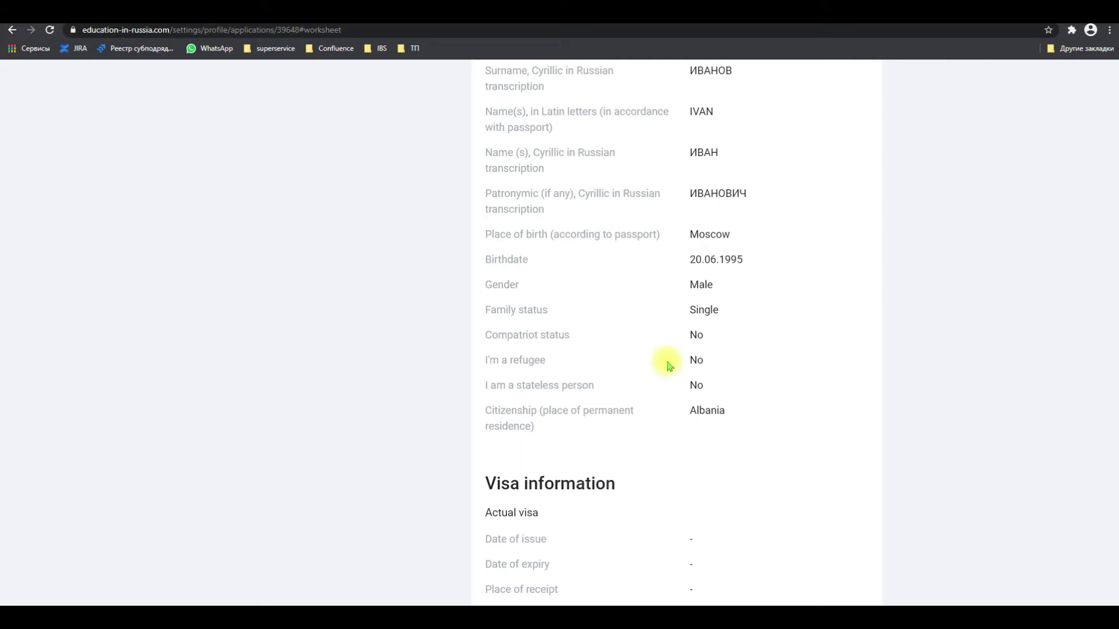
scroll(697, 372, "up", 2)
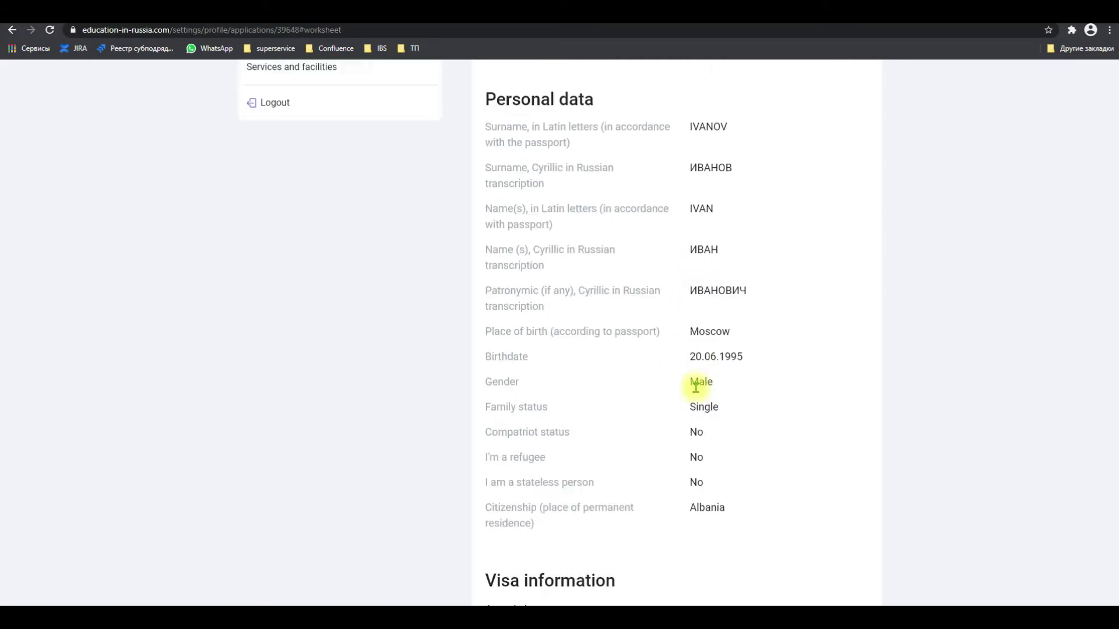
scroll(699, 347, "up", 6)
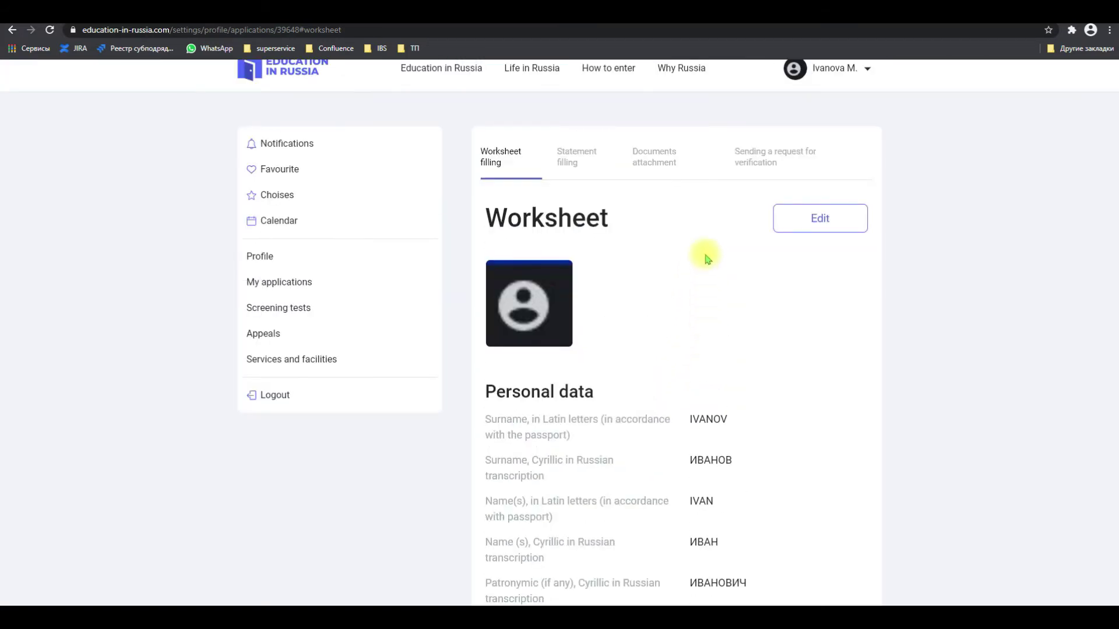
scroll(696, 373, "down", 14)
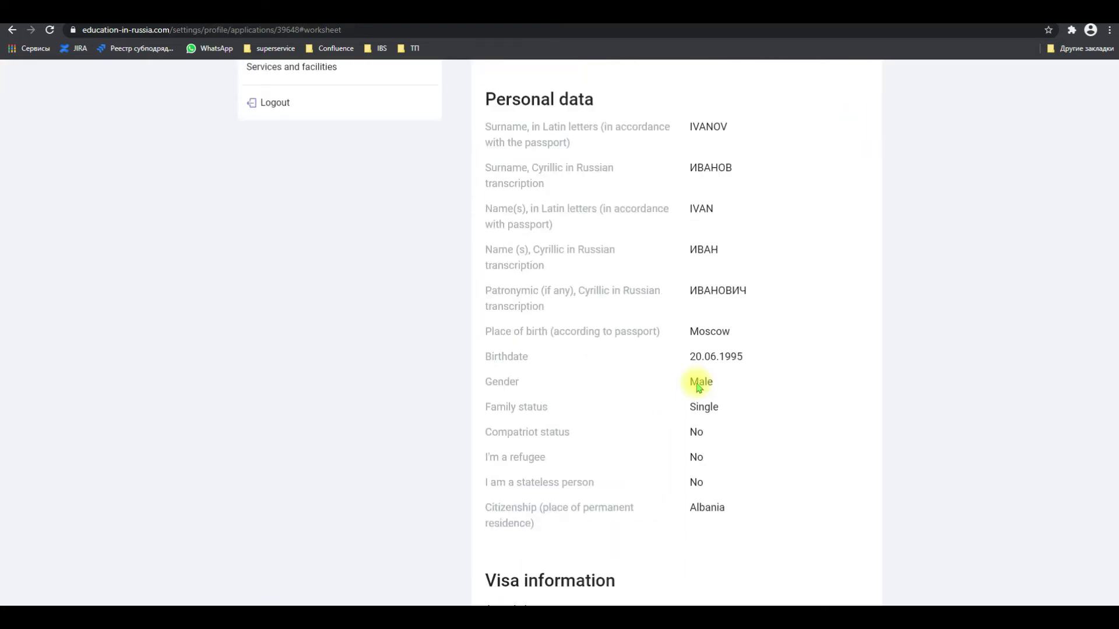
scroll(699, 387, "down", 16)
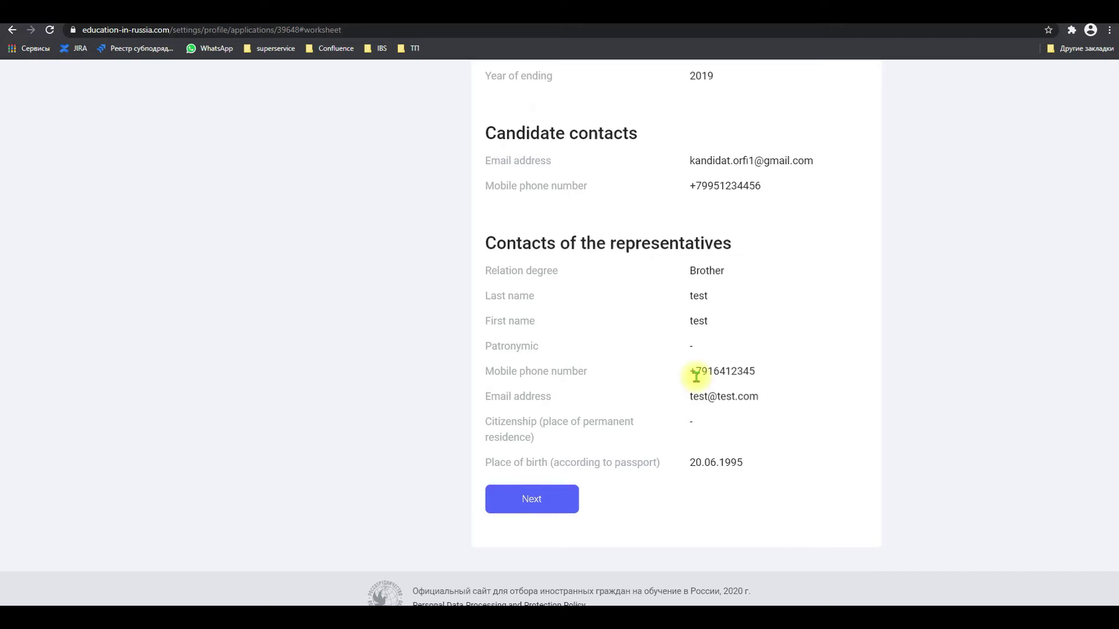
scroll(694, 375, "down", 1)
Advance to the Statement step and open it for editing
left_click(540, 474)
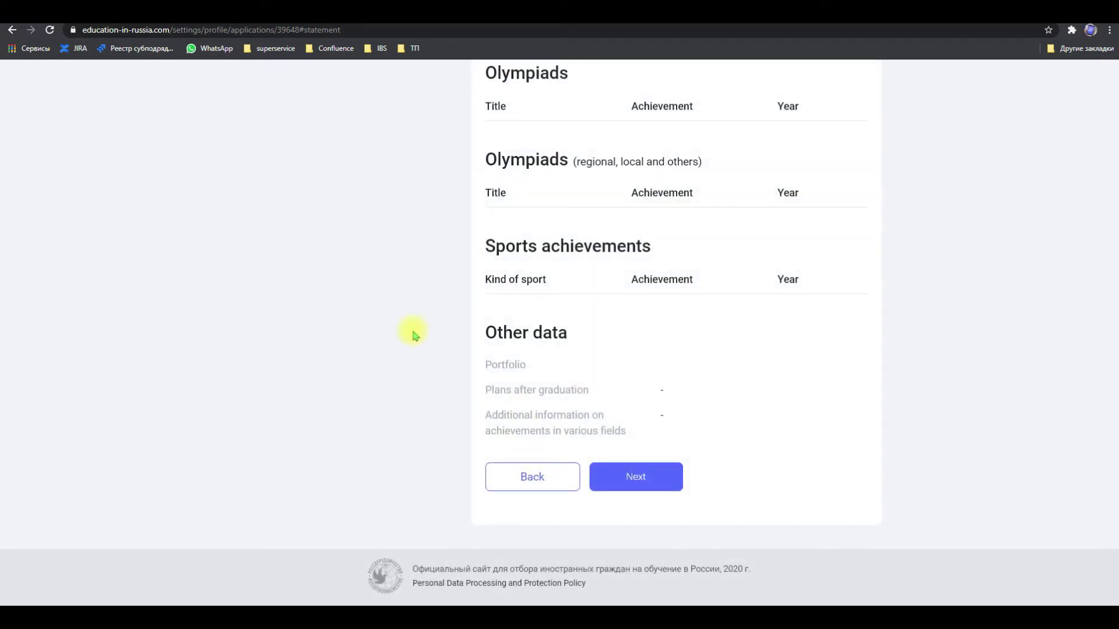
scroll(414, 334, "up", 7)
scroll(414, 325, "up", 5)
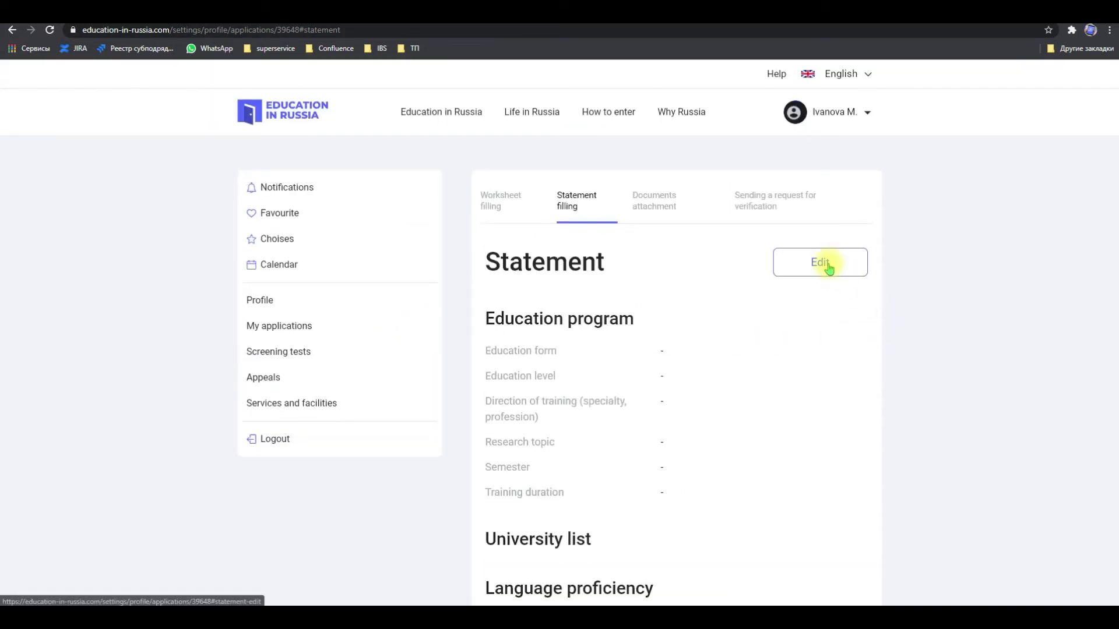
left_click(827, 263)
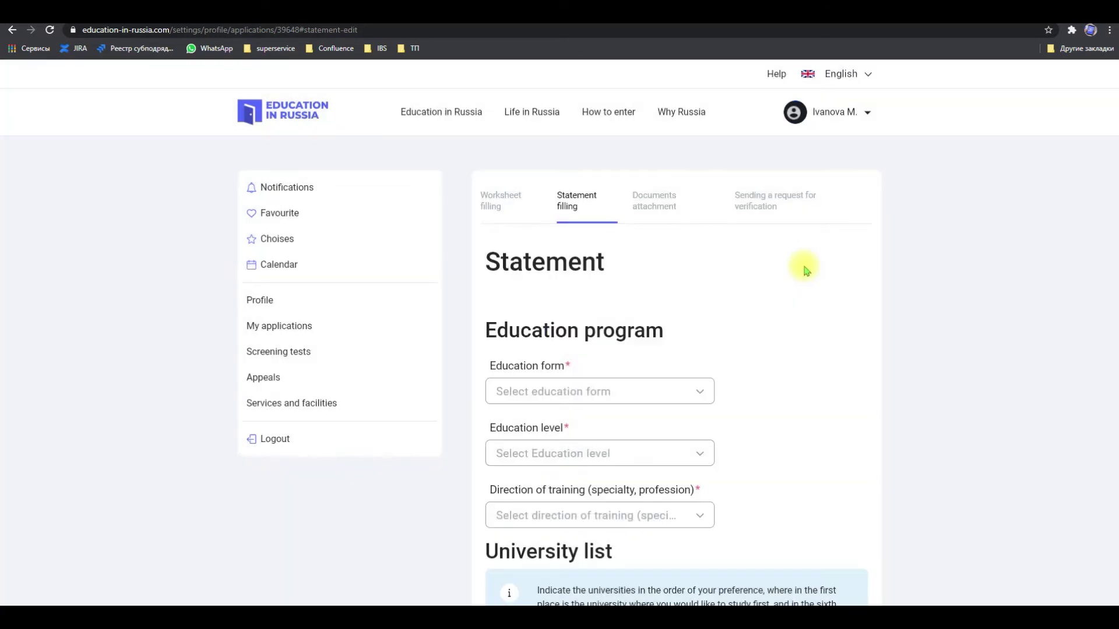
Set the education form to Full-time and the education level to Bachelor's degree
scroll(801, 277, "down", 3)
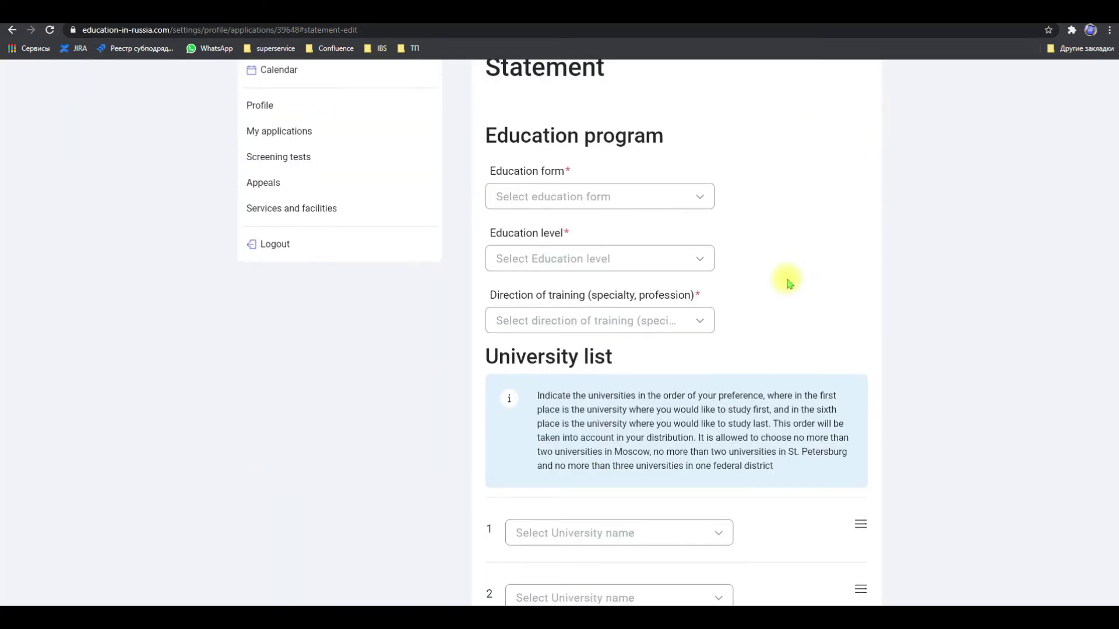
left_click(663, 204)
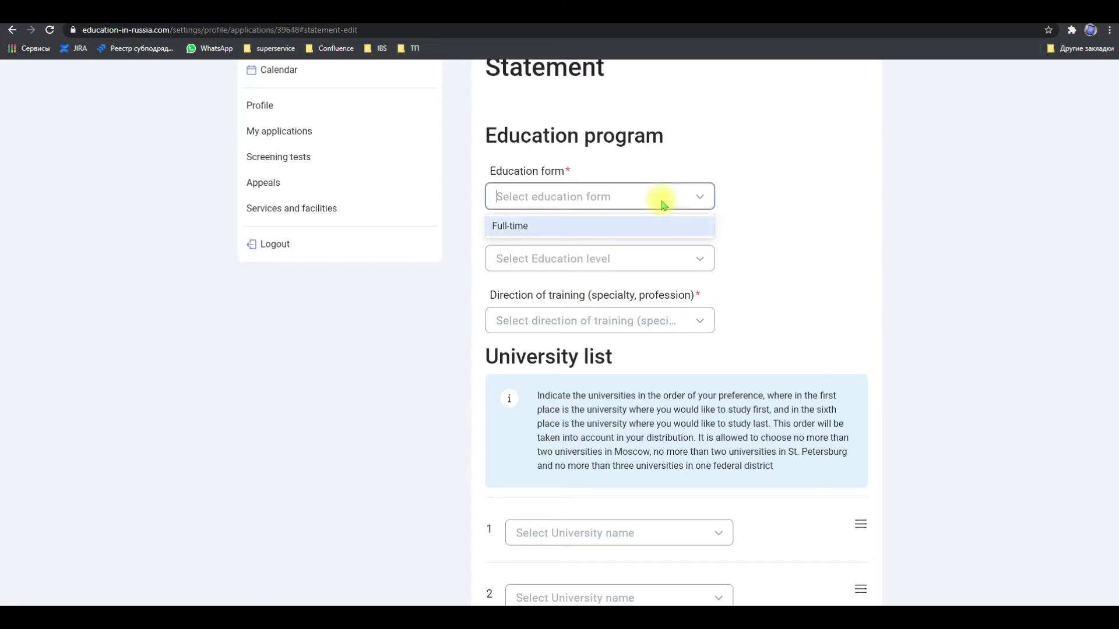
left_click(663, 231)
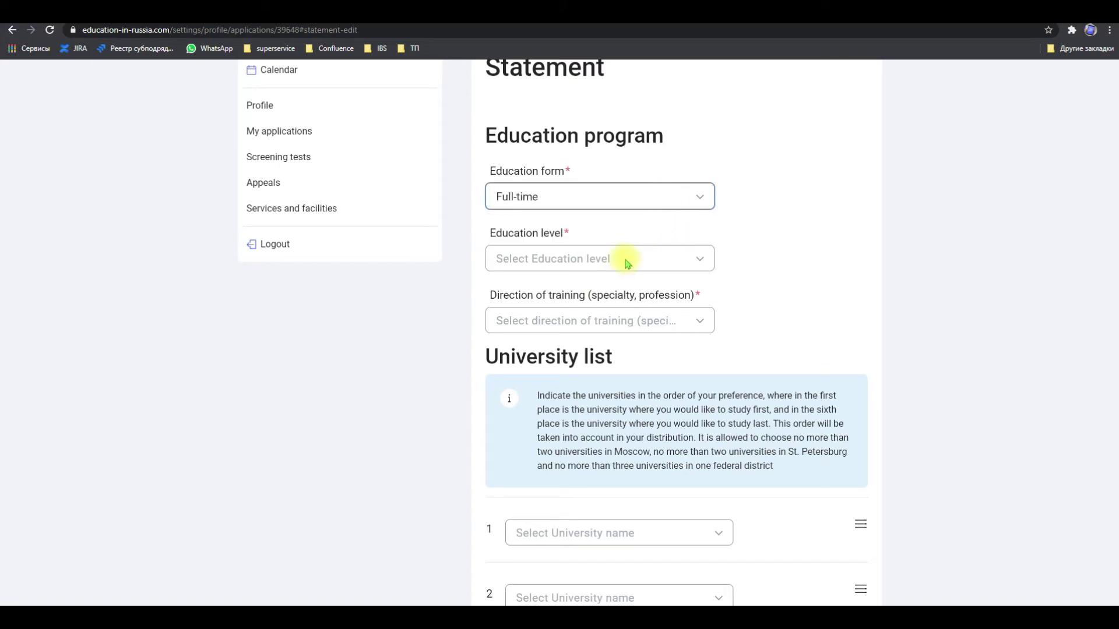
left_click(624, 258)
left_click(628, 309)
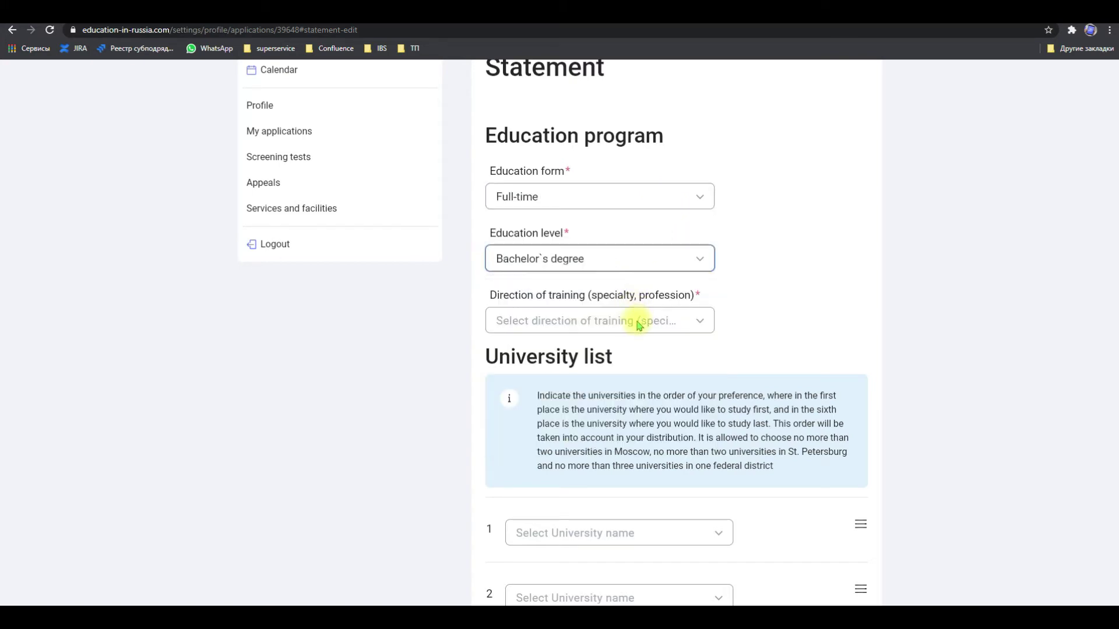
Choose the State Fire Service Academy first and Admiral Makarov State University second
scroll(850, 305, "down", 3)
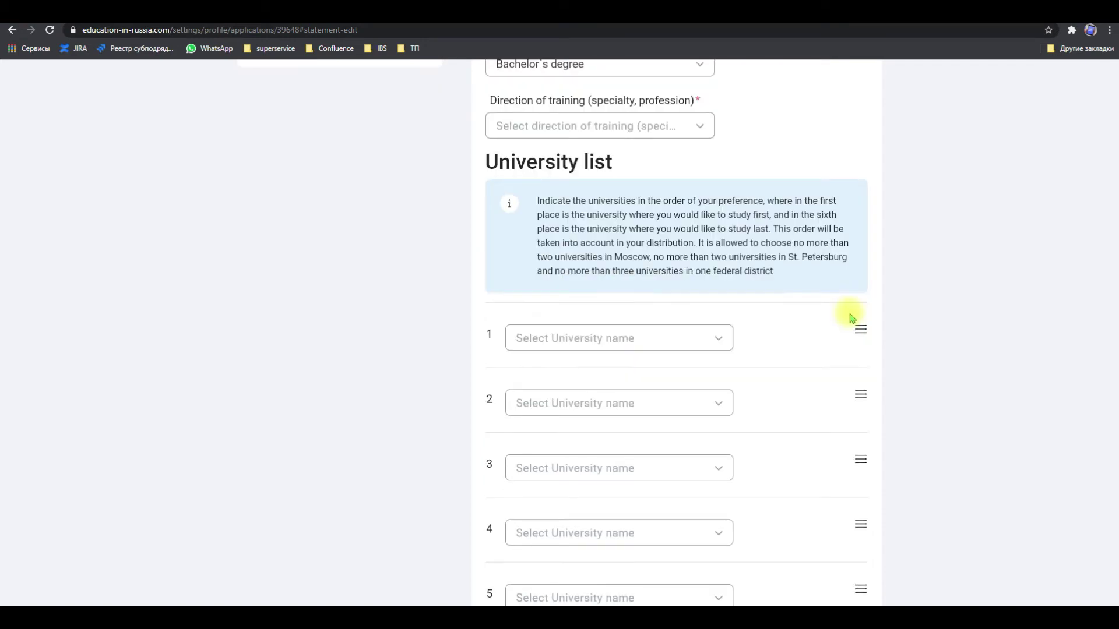
scroll(849, 316, "down", 2)
left_click(655, 242)
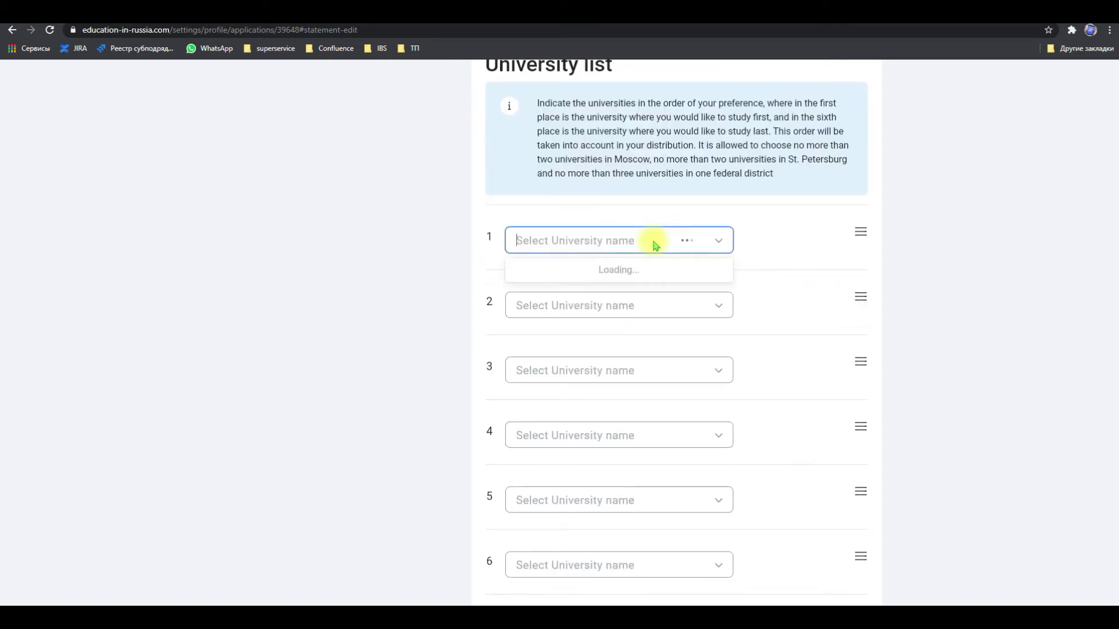
left_click(651, 301)
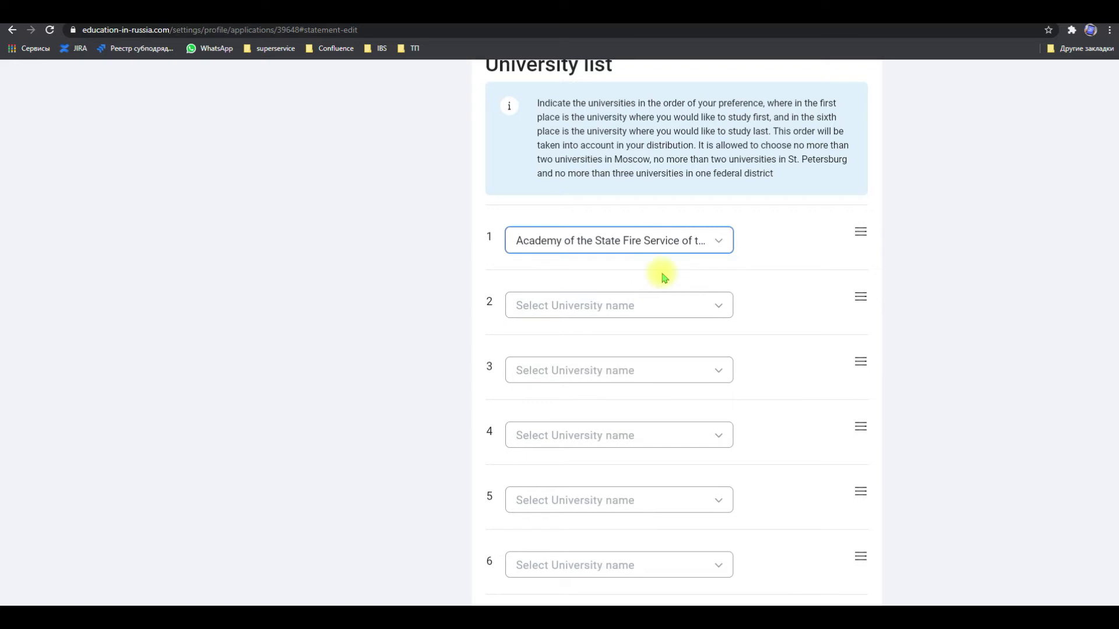
left_click(642, 317)
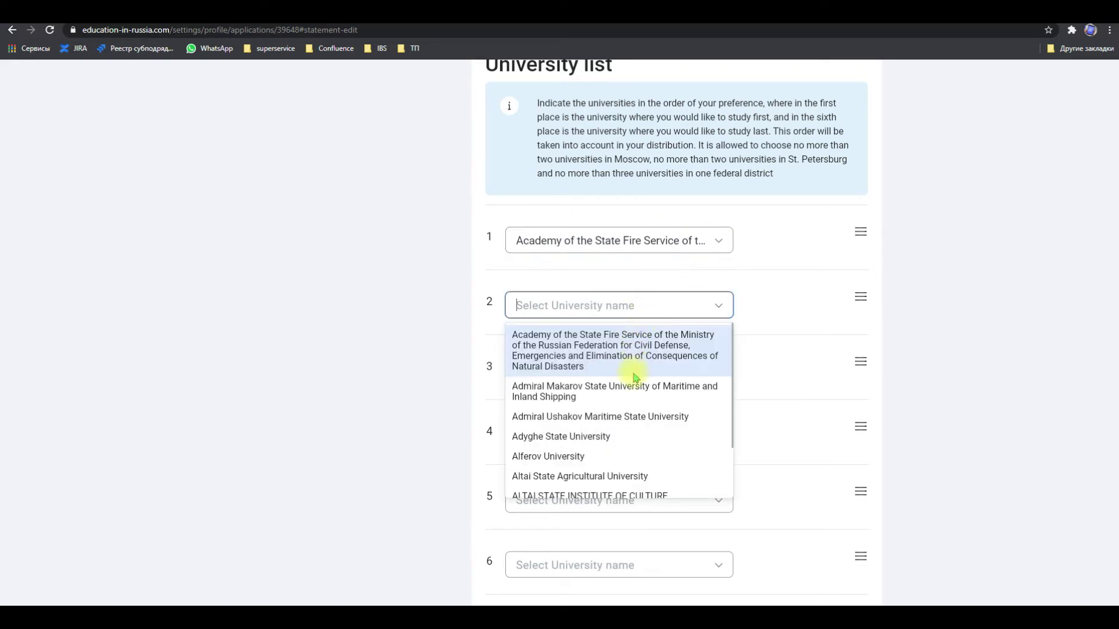
left_click(632, 390)
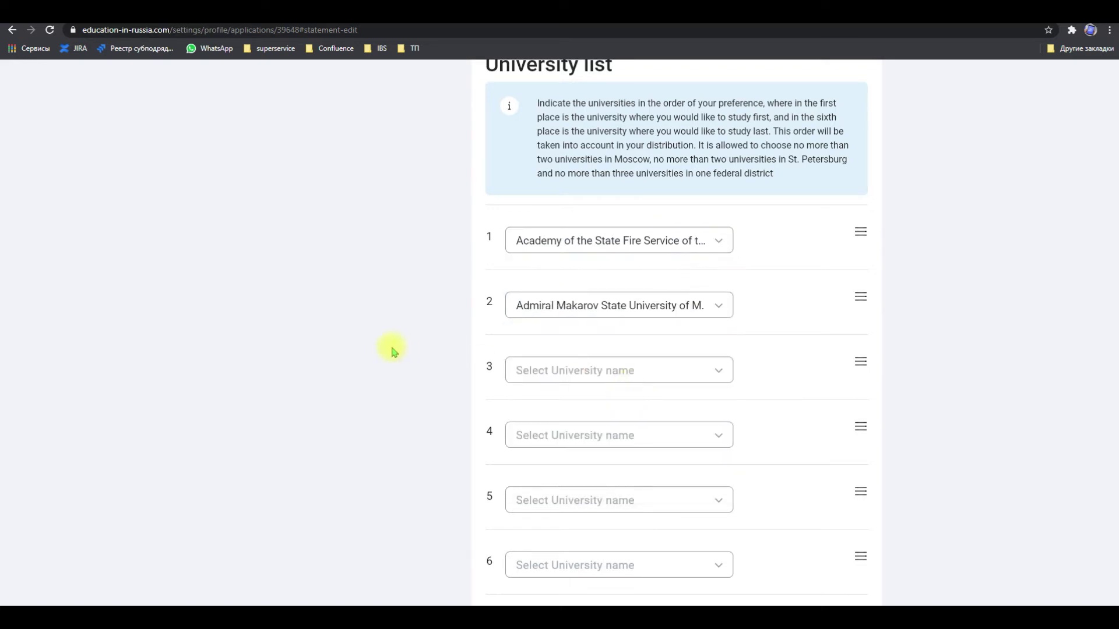
Choose Admiral Ushakov Maritime State University third and Alferov University fourth
scroll(392, 349, "down", 3)
left_click(591, 177)
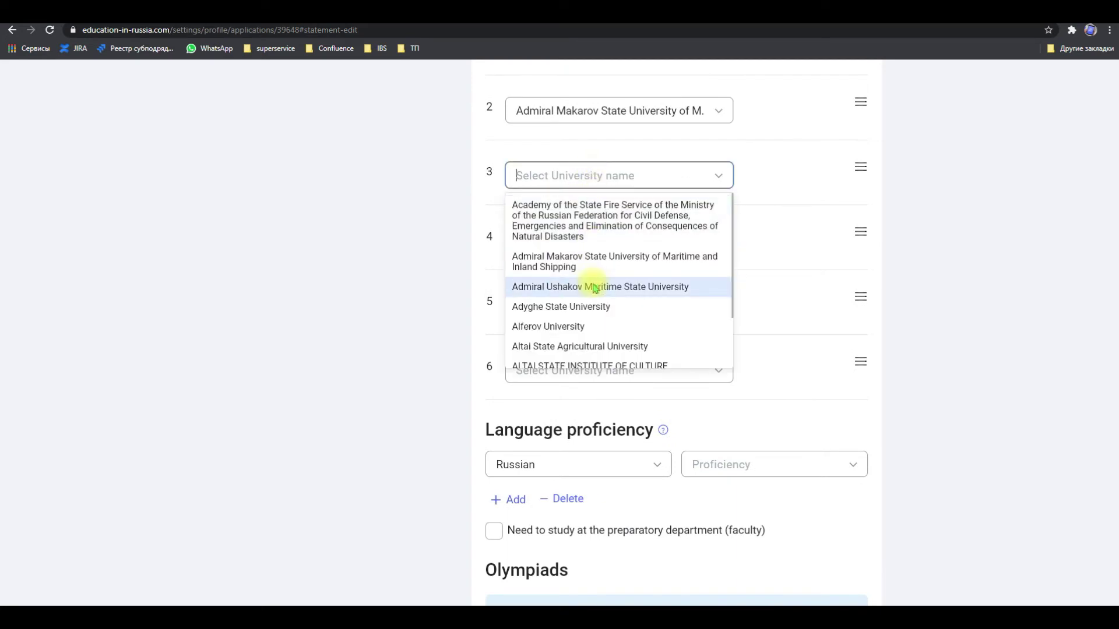
left_click(594, 286)
left_click(593, 238)
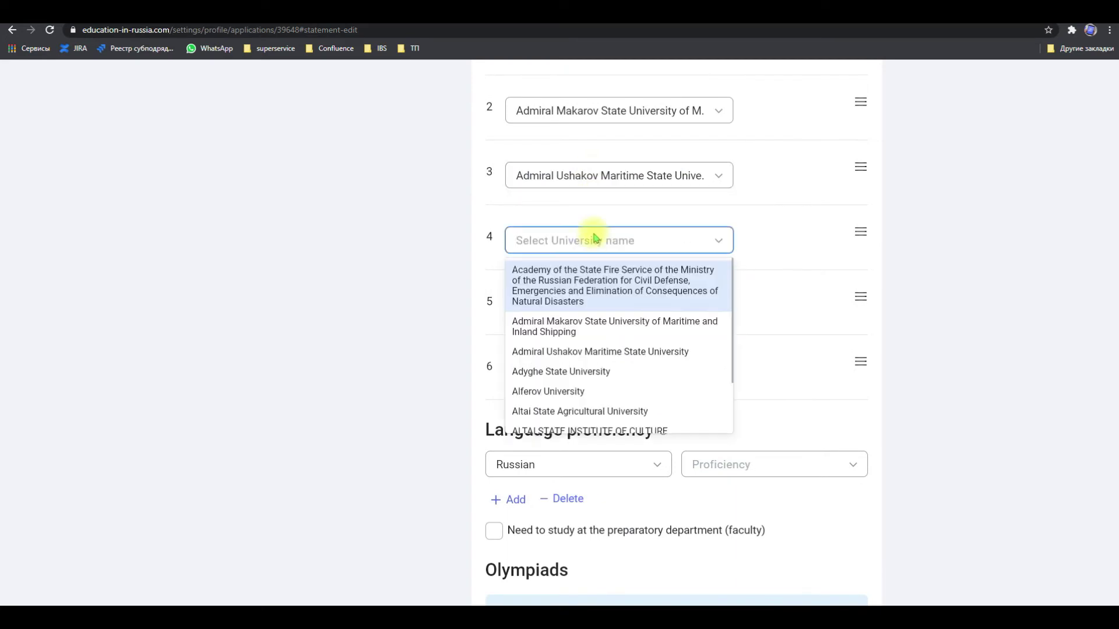
left_click(575, 392)
left_click(434, 334)
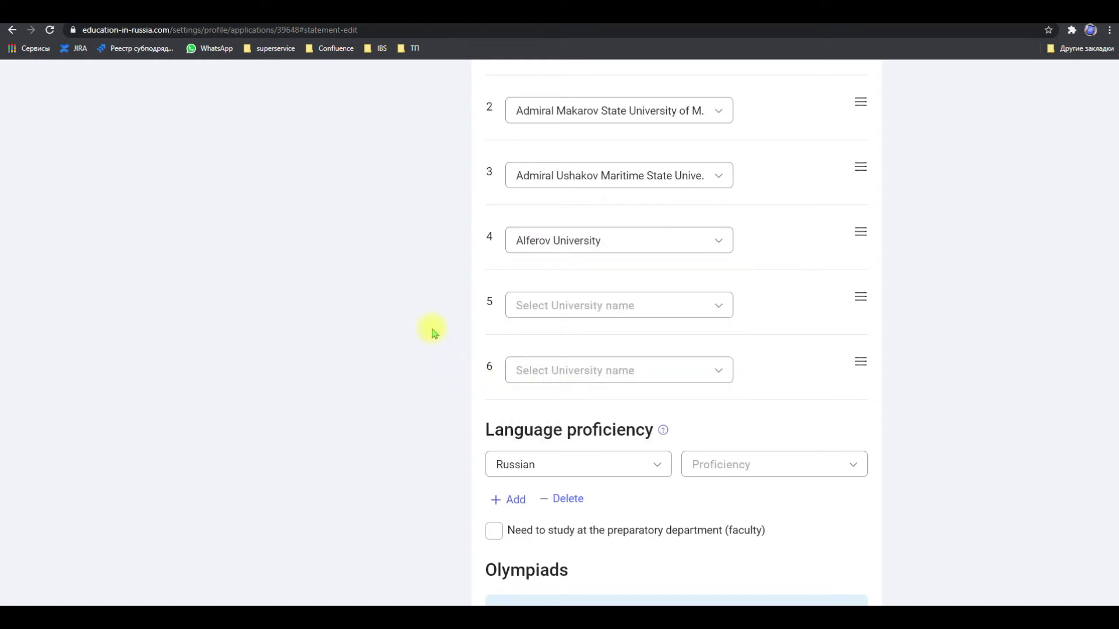
Reorder the universities to Alferov, Admiral Ushakov, State Fire Service Academy, then Admiral Makarov
scroll(700, 311, "up", 2)
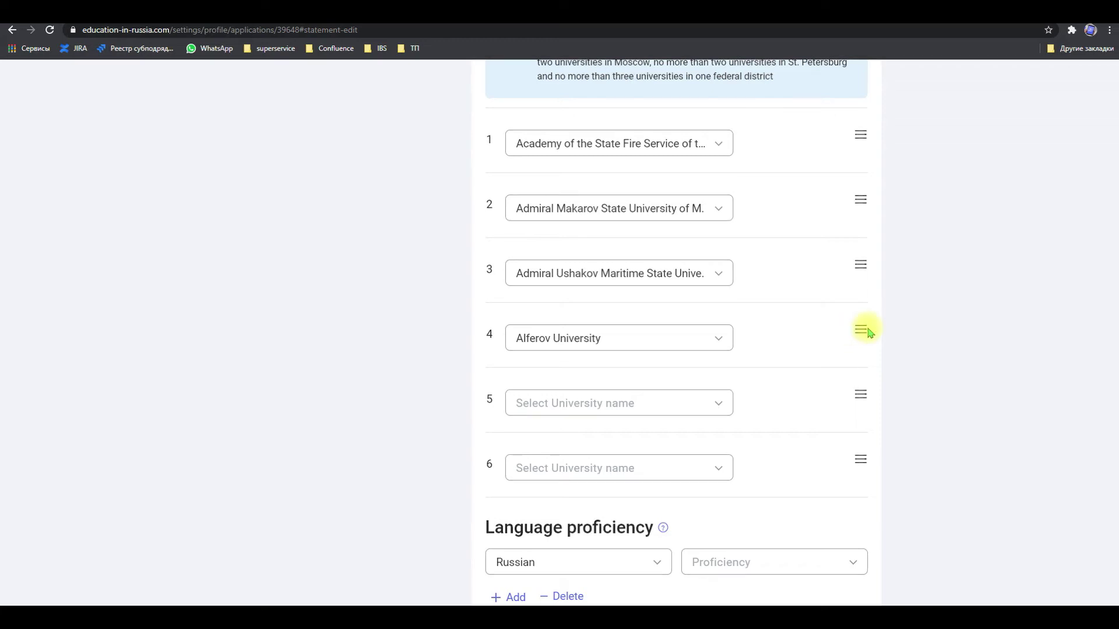
left_click_drag(864, 332, 858, 134)
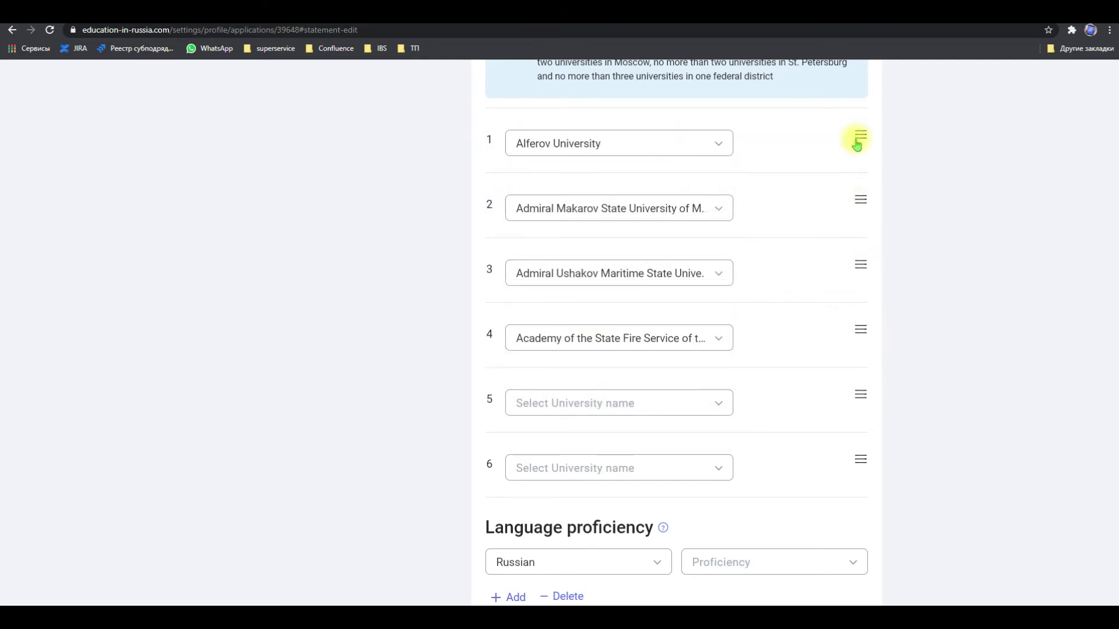
left_click_drag(860, 201, 866, 322)
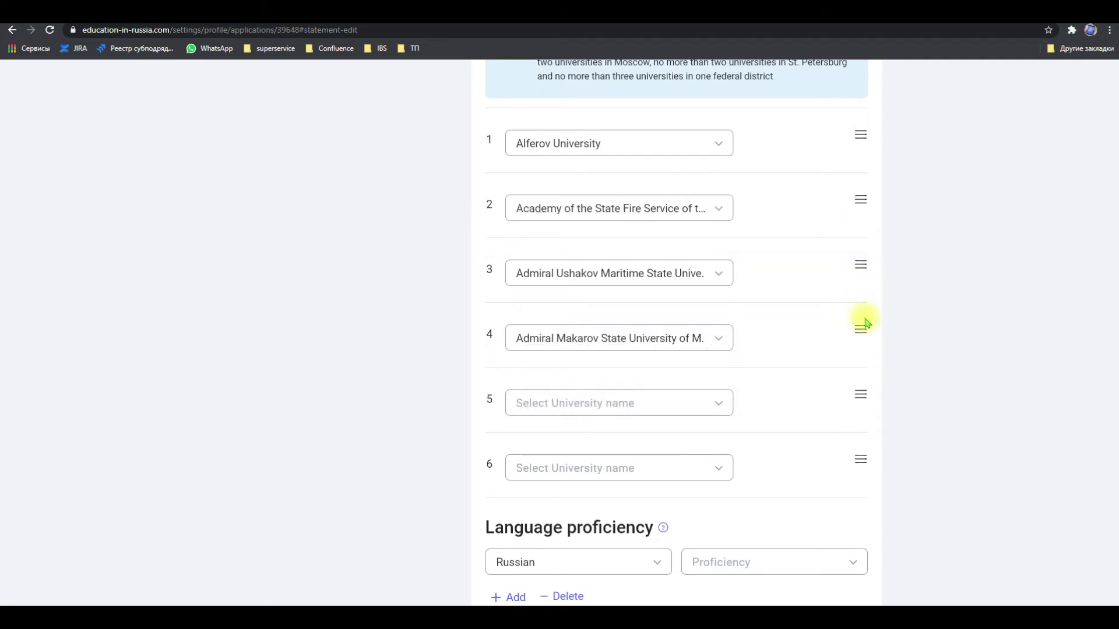
left_click_drag(861, 264, 860, 208)
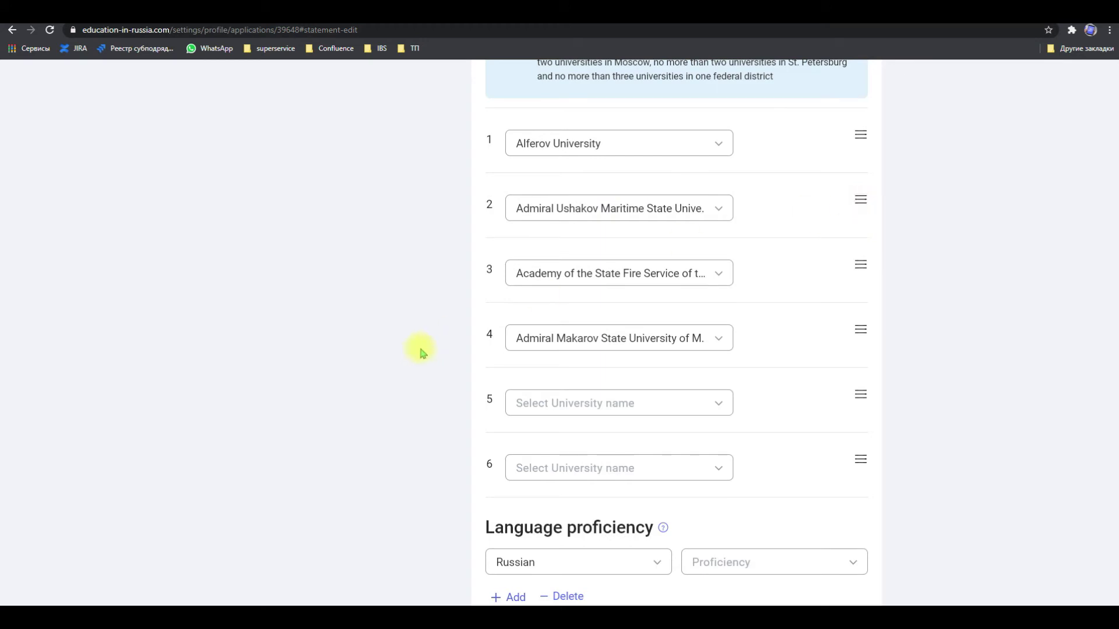
scroll(422, 352, "down", 5)
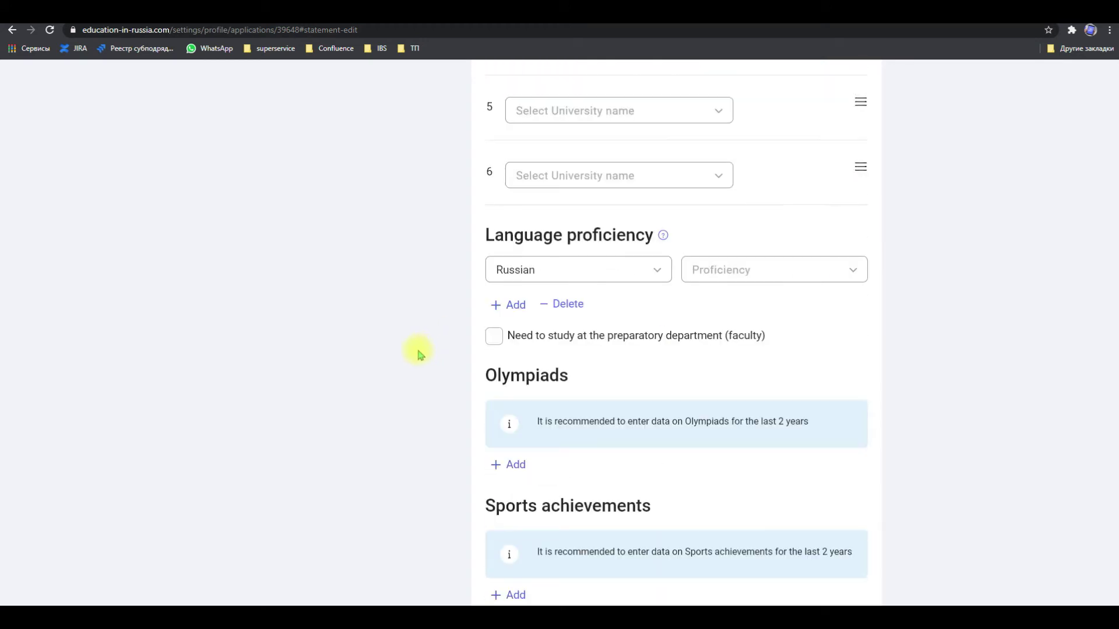
Keep Russian as the language and set its proficiency to Beginner
left_click(500, 269)
left_click(512, 267)
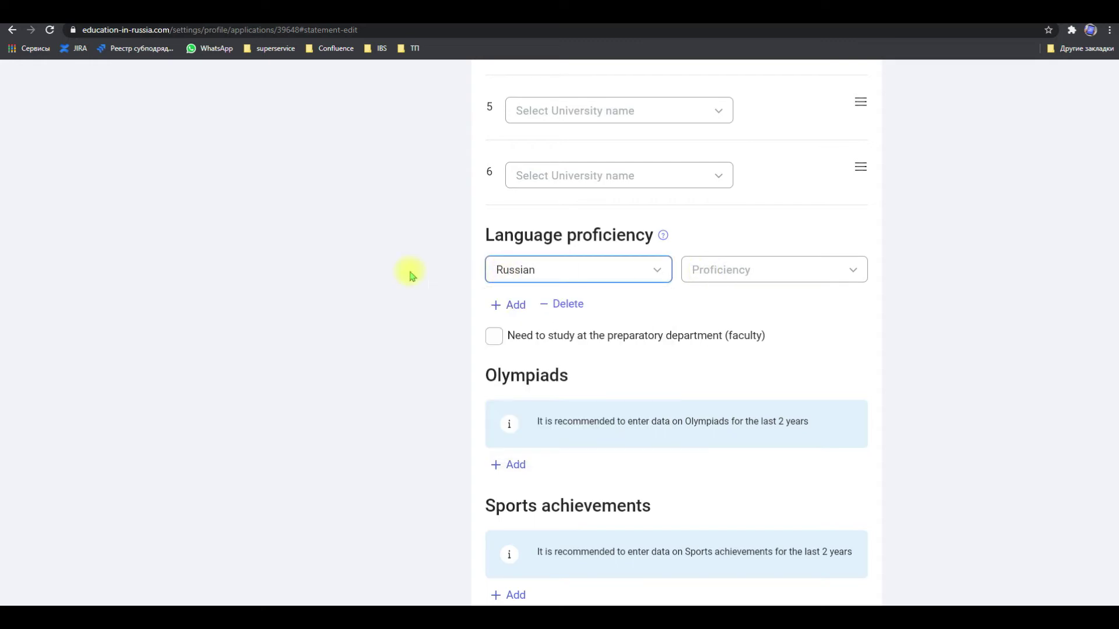
left_click(600, 282)
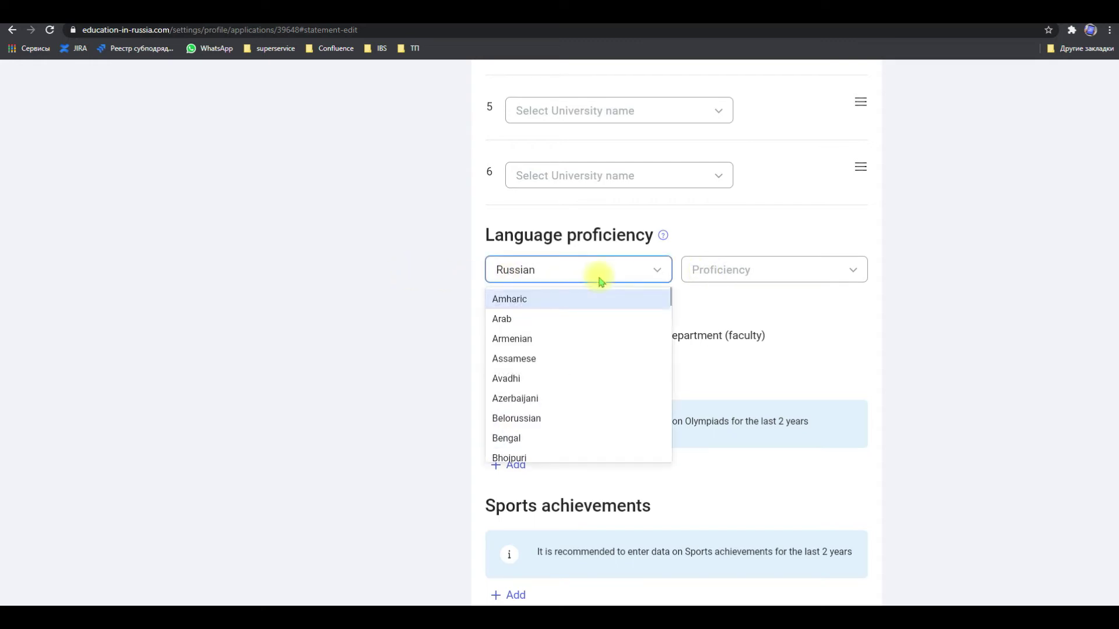
left_click(445, 304)
left_click(706, 278)
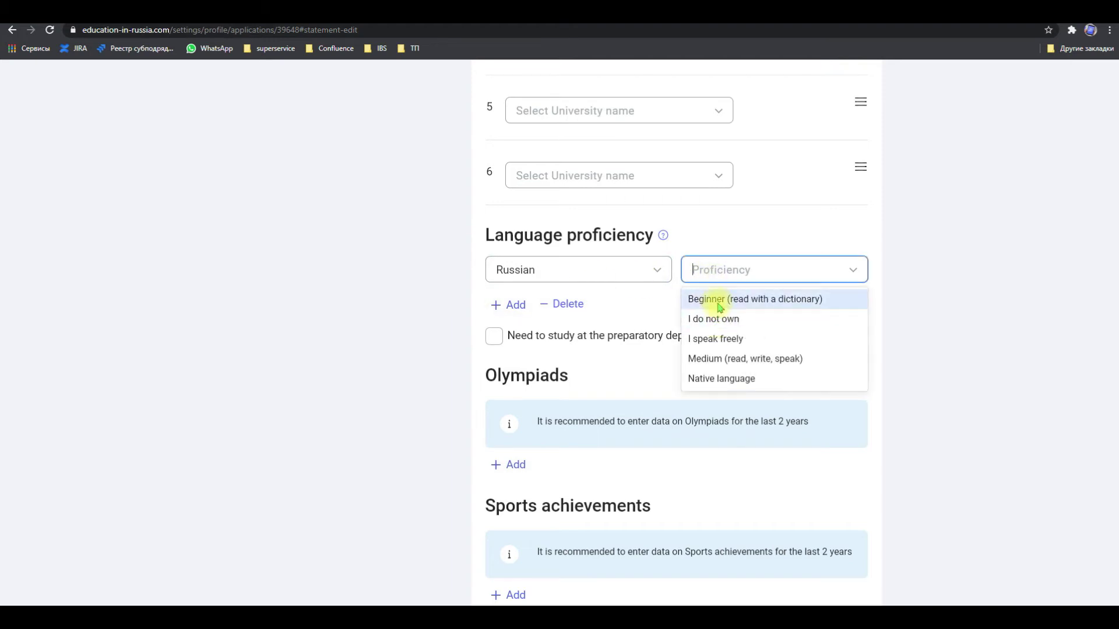
left_click(720, 300)
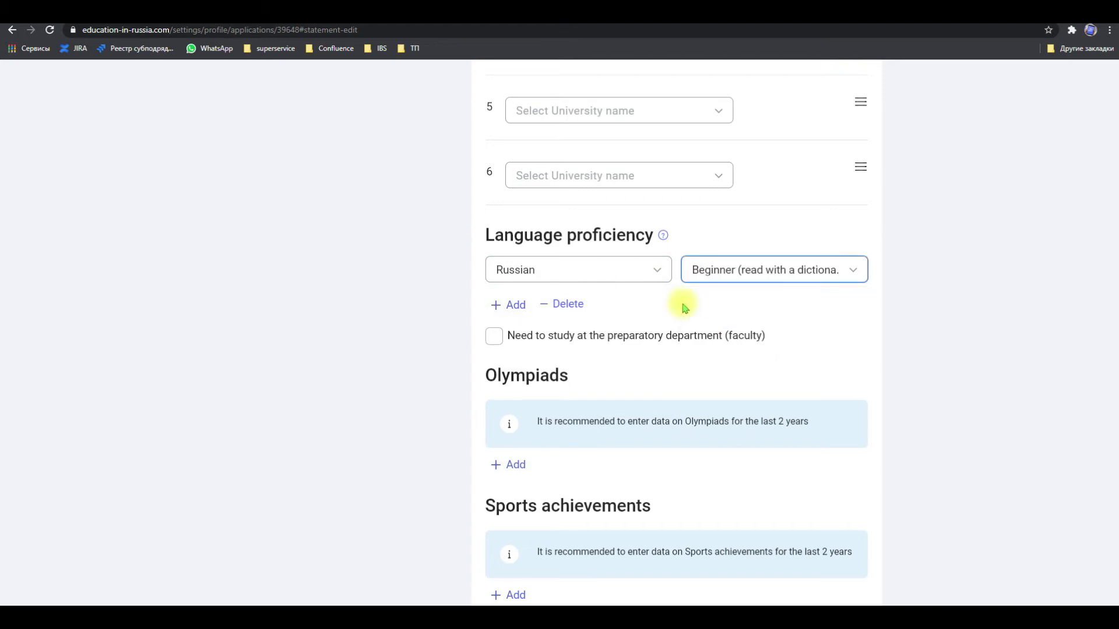
Add English as a second language with proficiency 'I speak freely'
left_click(511, 309)
left_click(512, 308)
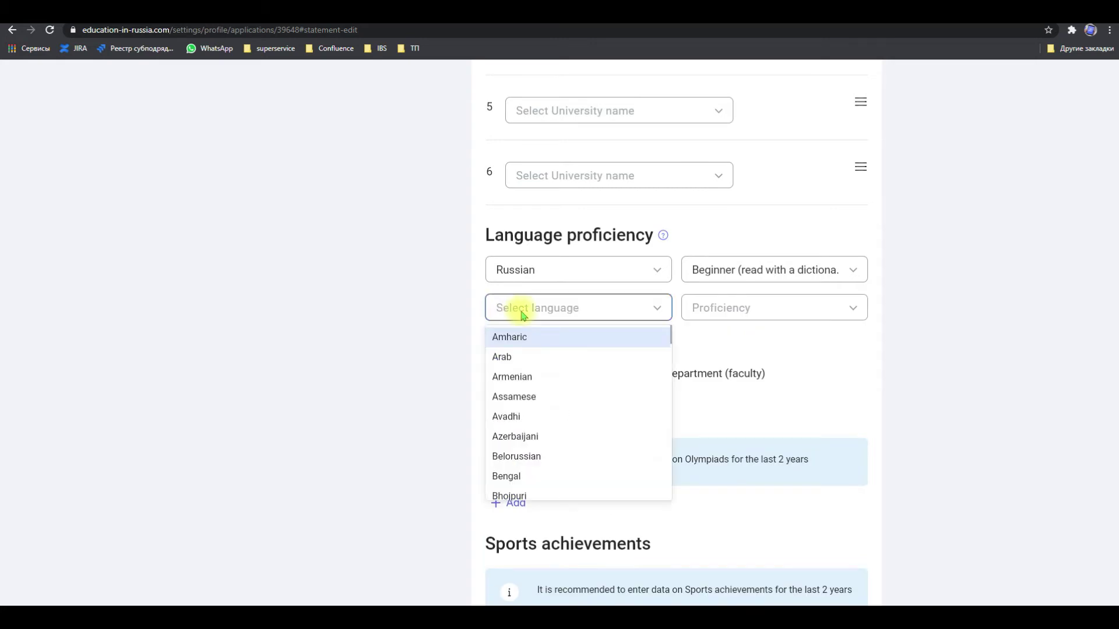
type("en")
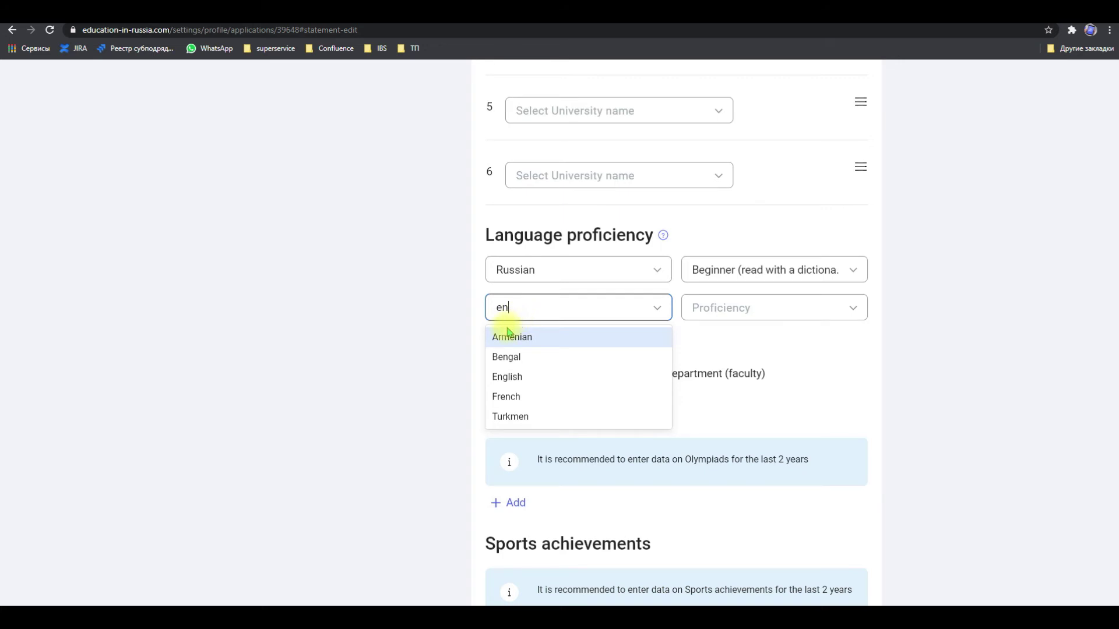
left_click(507, 377)
left_click(749, 319)
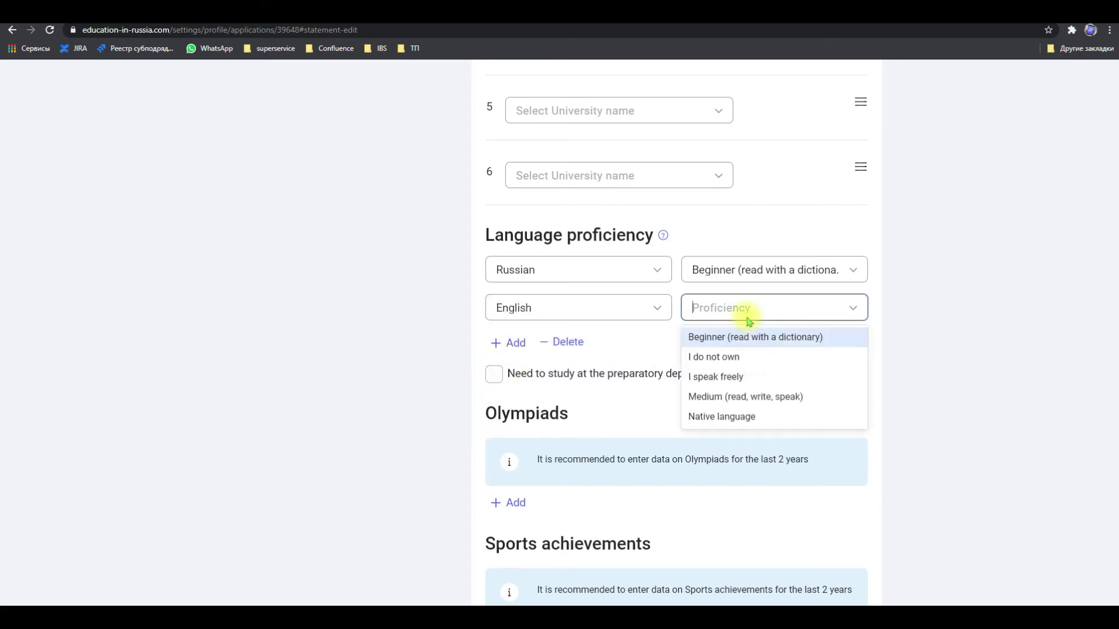
left_click(745, 377)
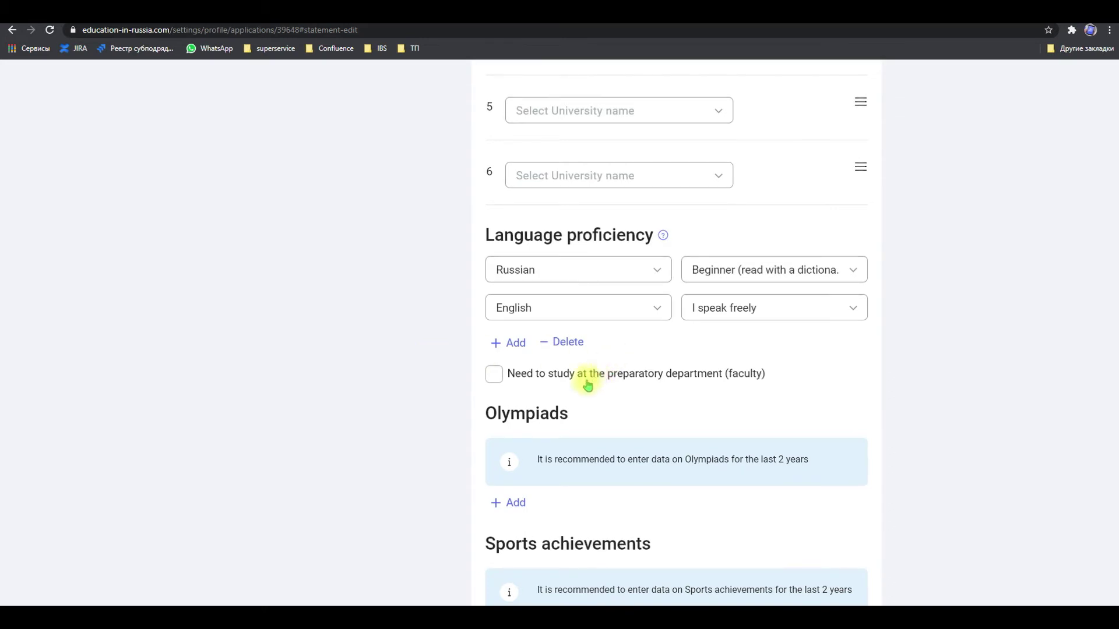
Add an All-Russian Olympiad for schoolchildren entry with 1 place in 2019, no file attached
scroll(524, 384, "down", 2)
scroll(520, 380, "down", 4)
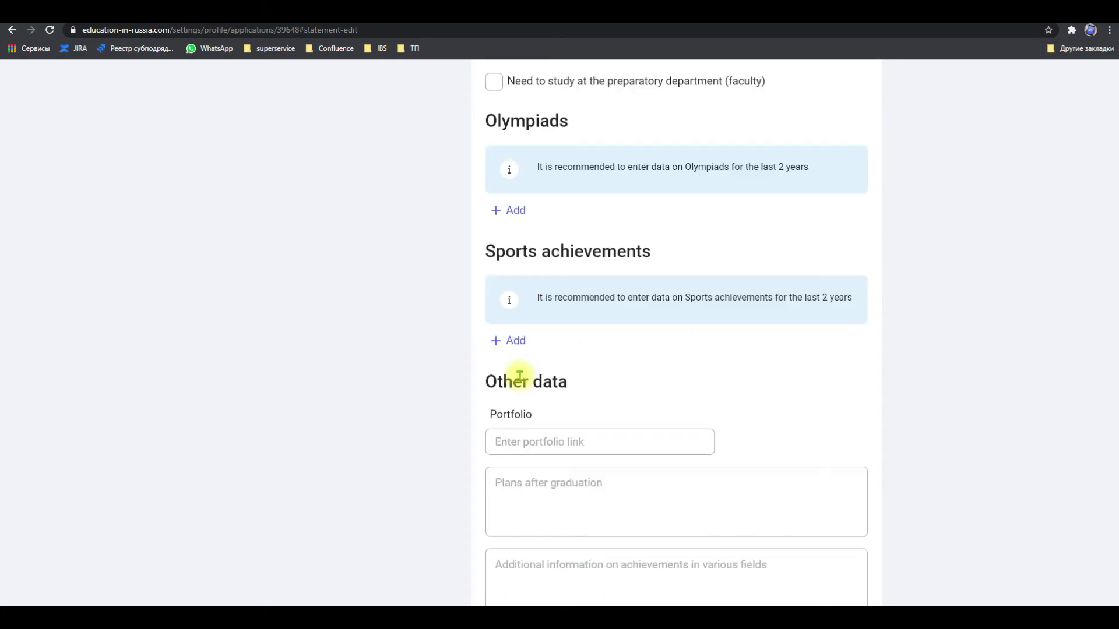
left_click(512, 220)
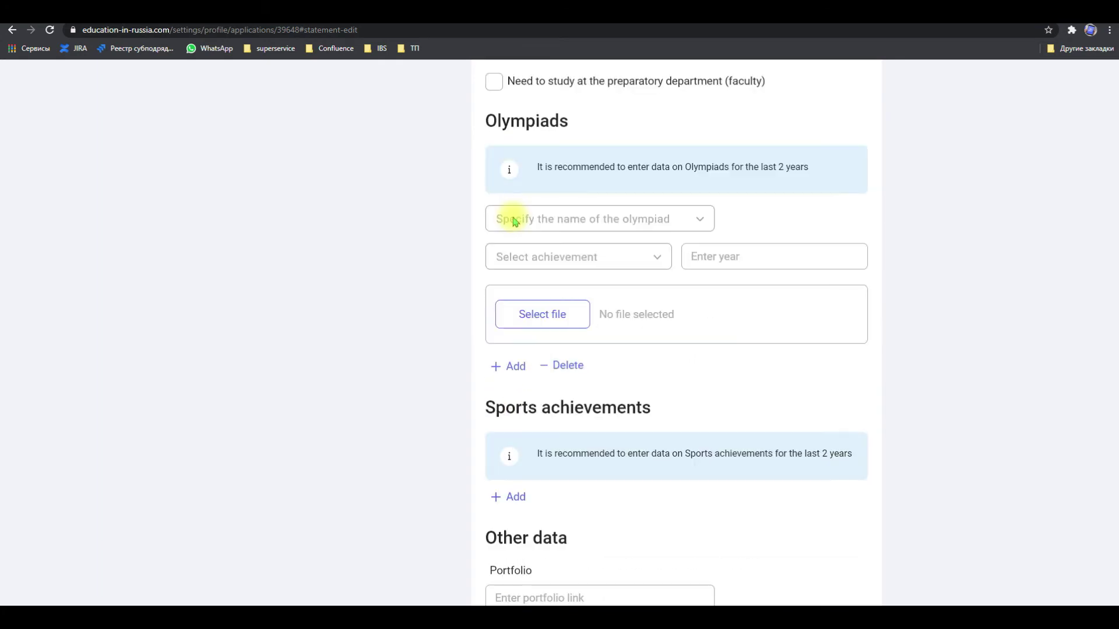
left_click(578, 225)
left_click(552, 248)
left_click(549, 286)
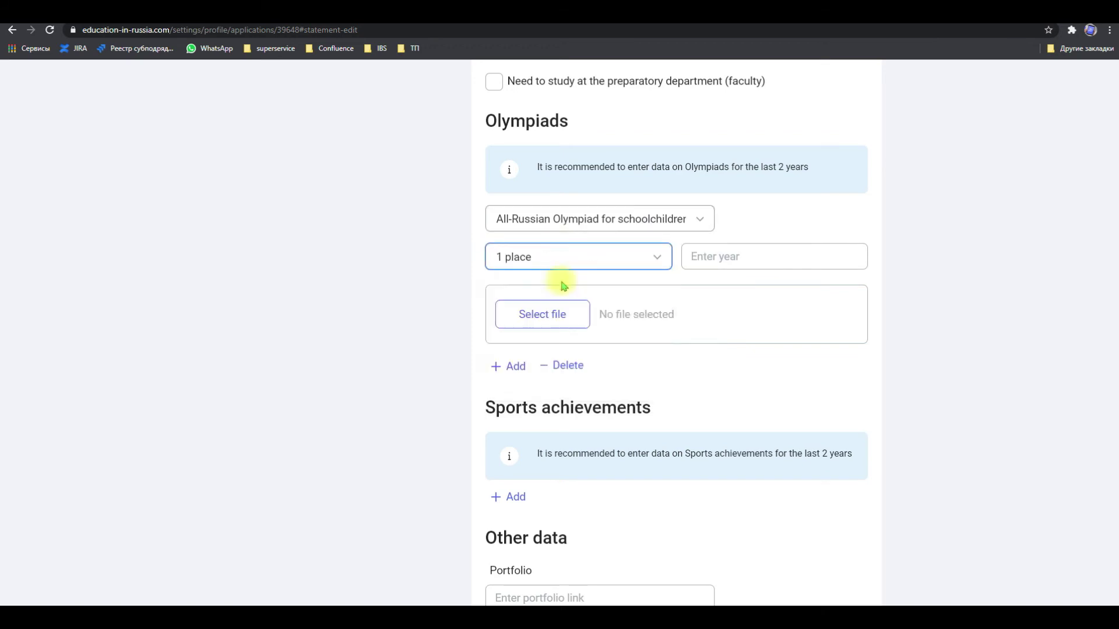
key("Tab")
type("2019")
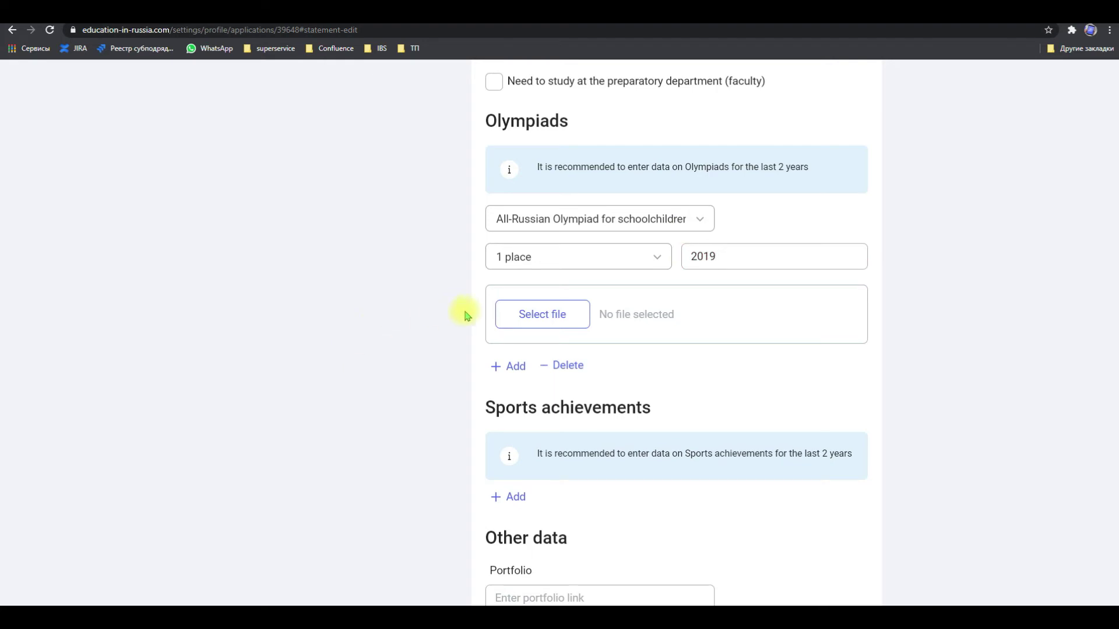
left_click(559, 315)
left_click(520, 295)
Add an Aeromodelling sport achievement with achievement 'test' and year 2020
scroll(405, 389, "down", 5)
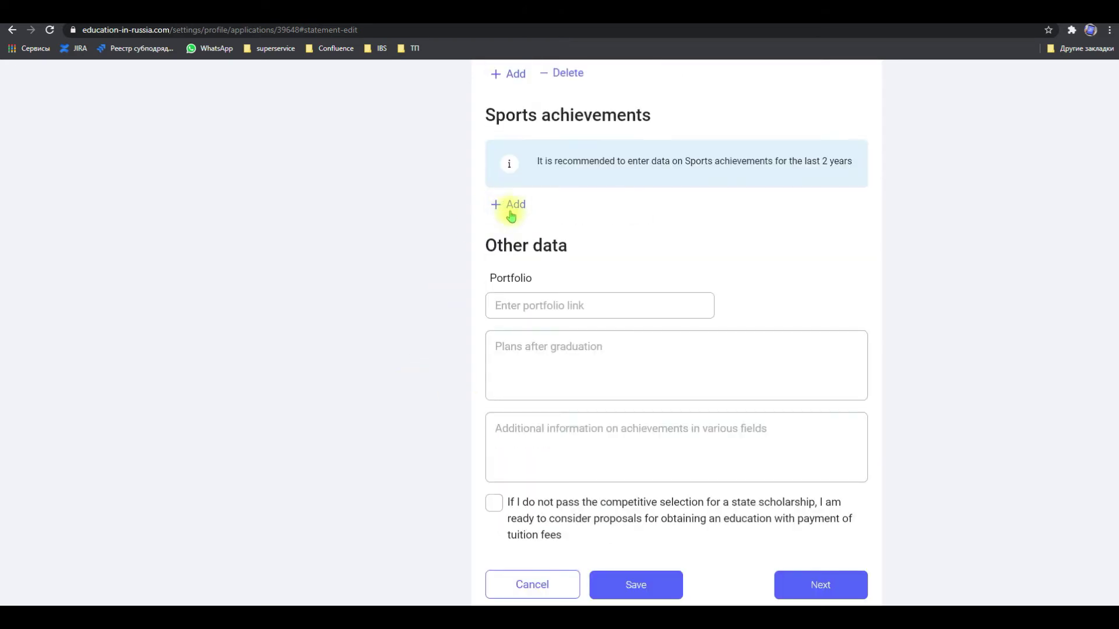
left_click(508, 204)
left_click(550, 216)
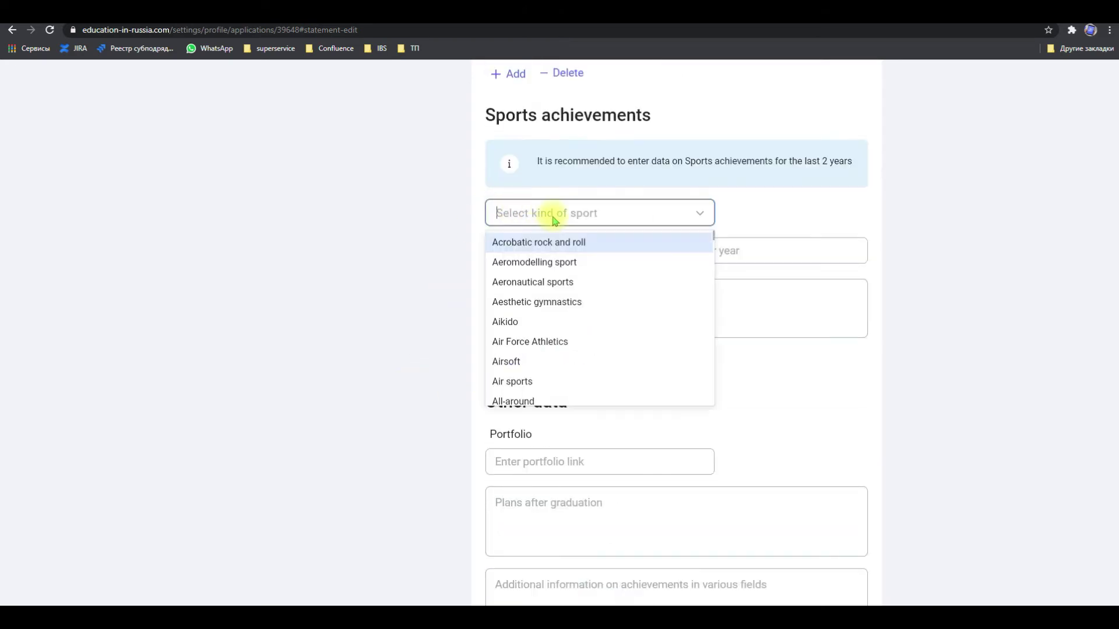
left_click(550, 261)
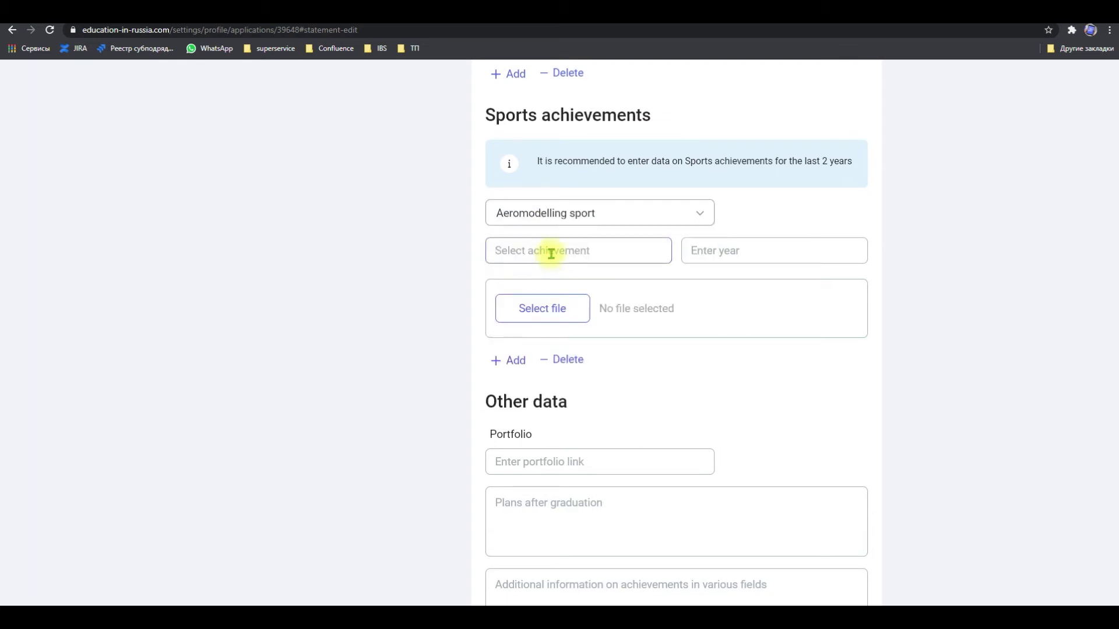
type("test")
key("Tab")
type("202")
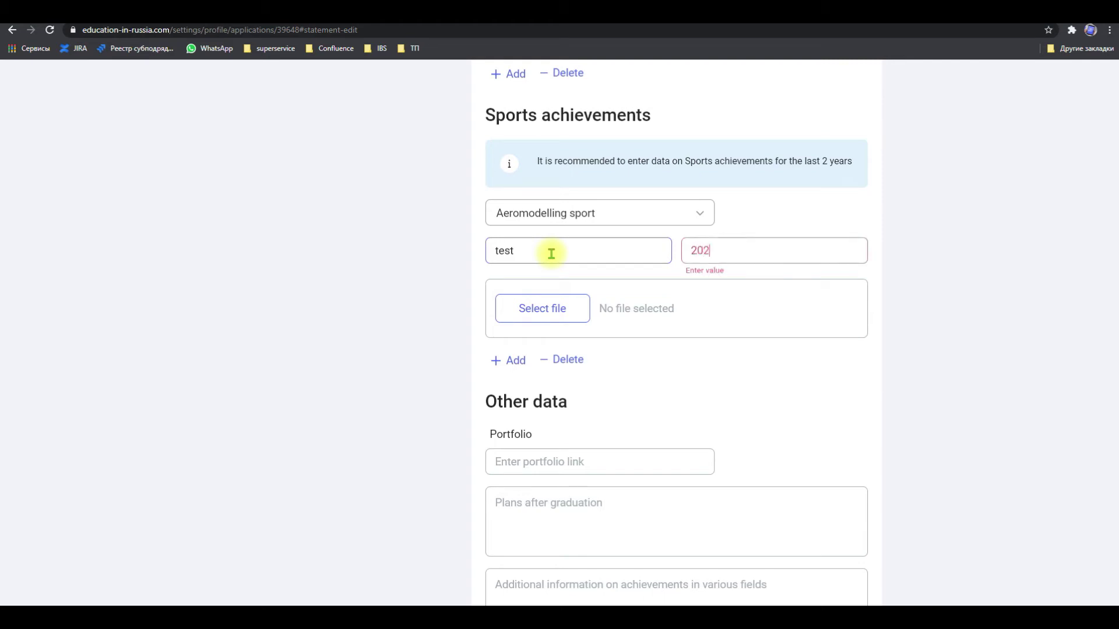
type("0")
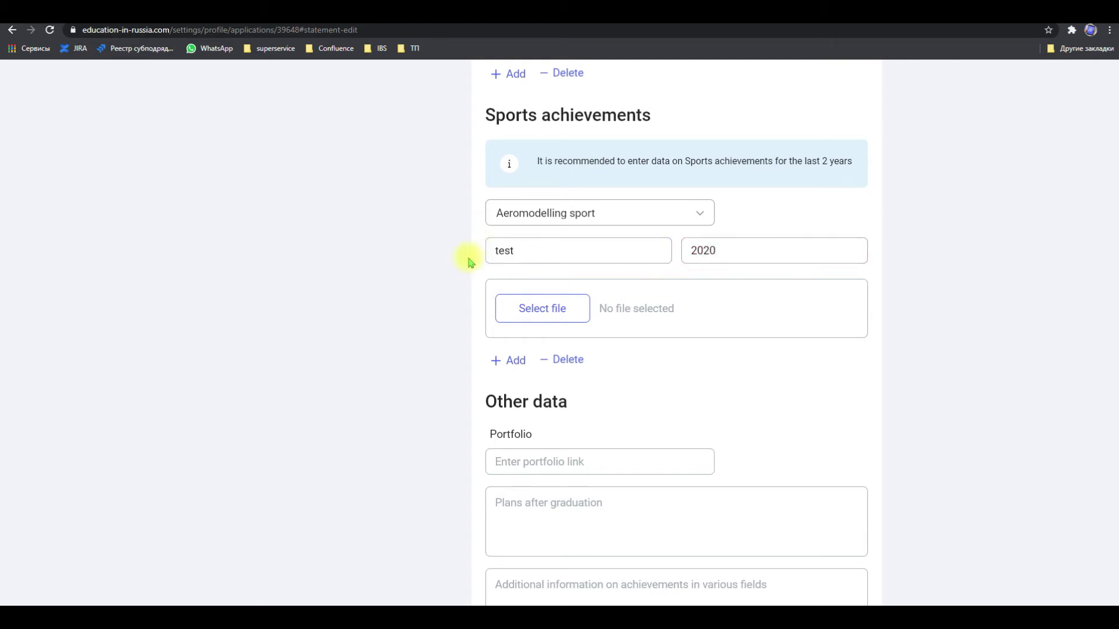
scroll(430, 364, "down", 5)
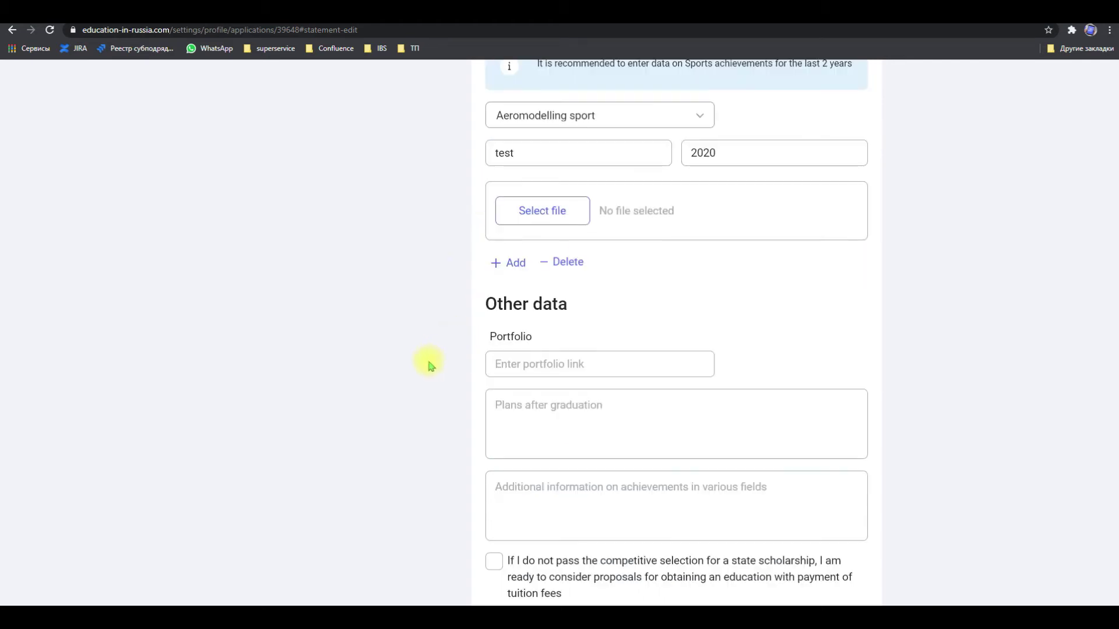
left_click(562, 187)
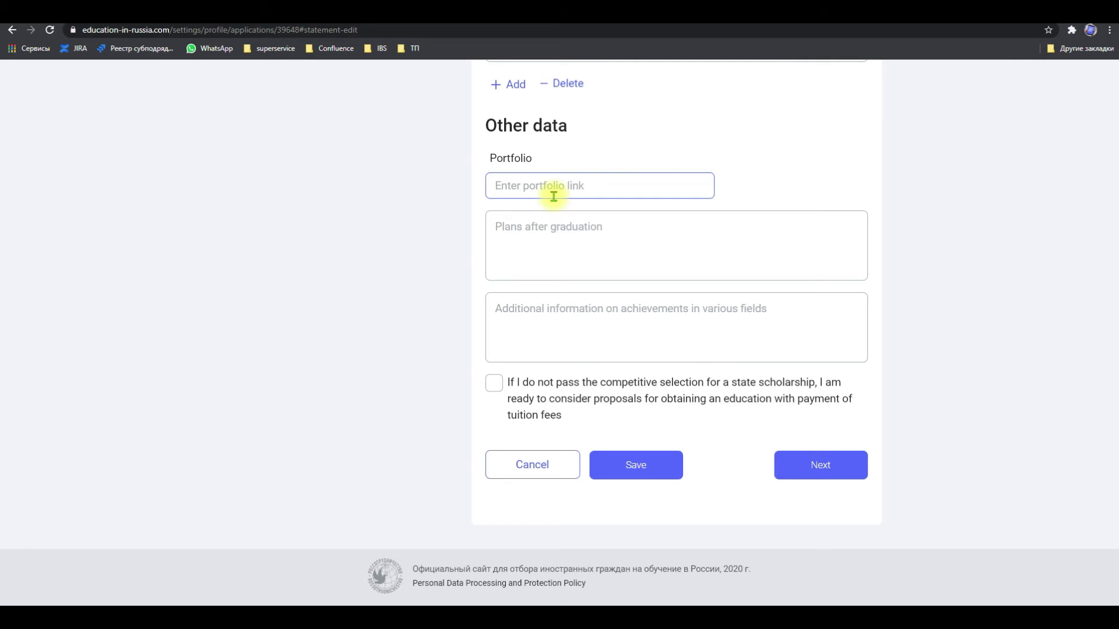
type("https://")
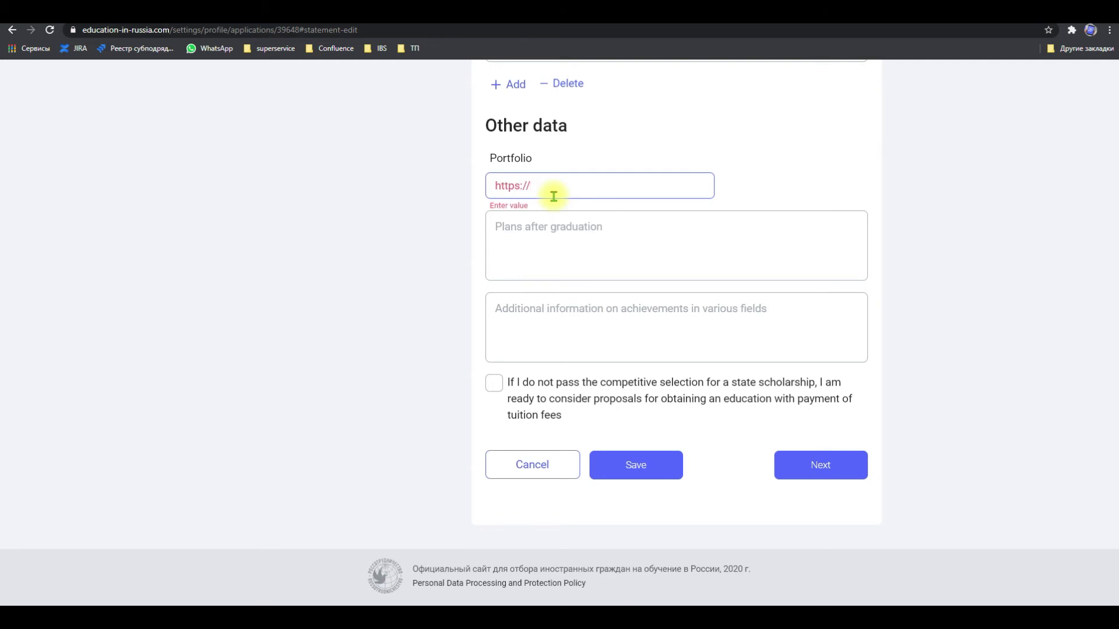
type("test.ru")
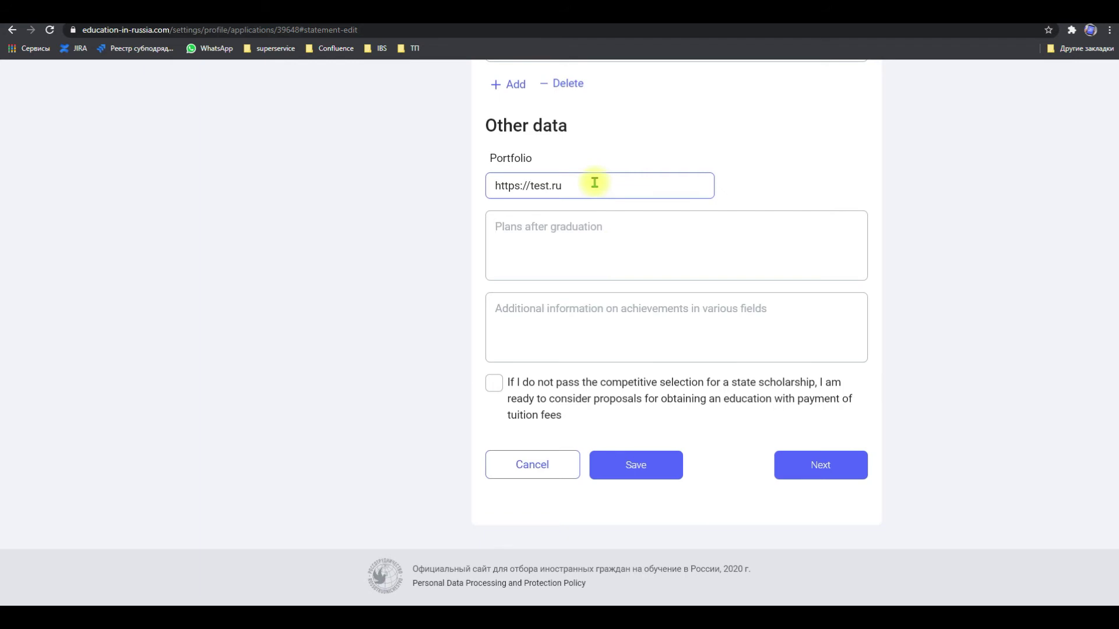
left_click_drag(594, 182, 494, 183)
type("www.")
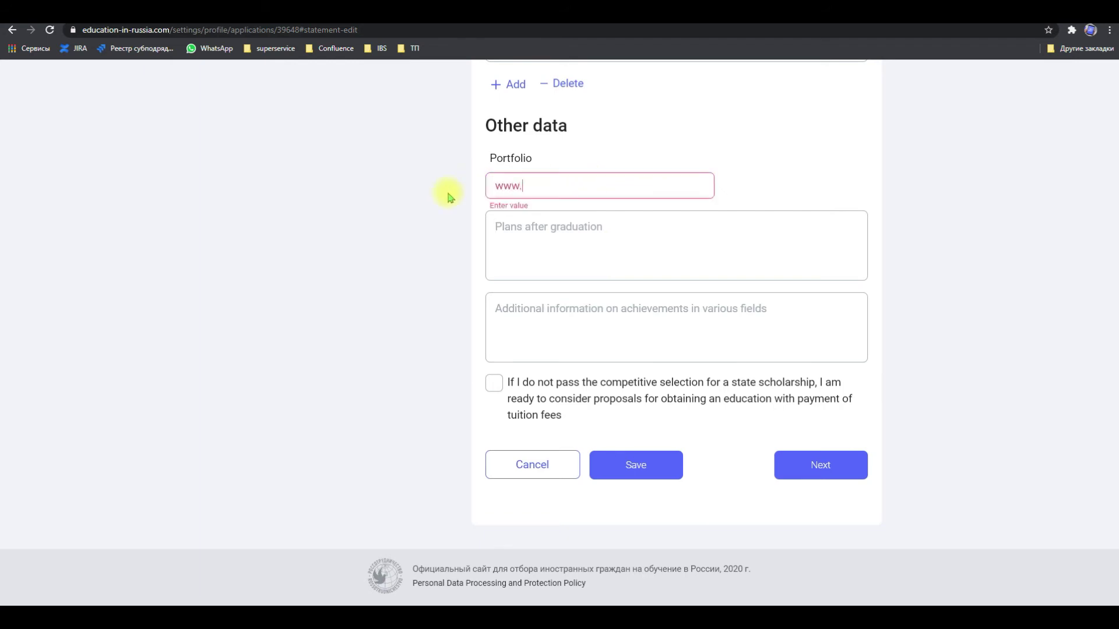
type("test.ru")
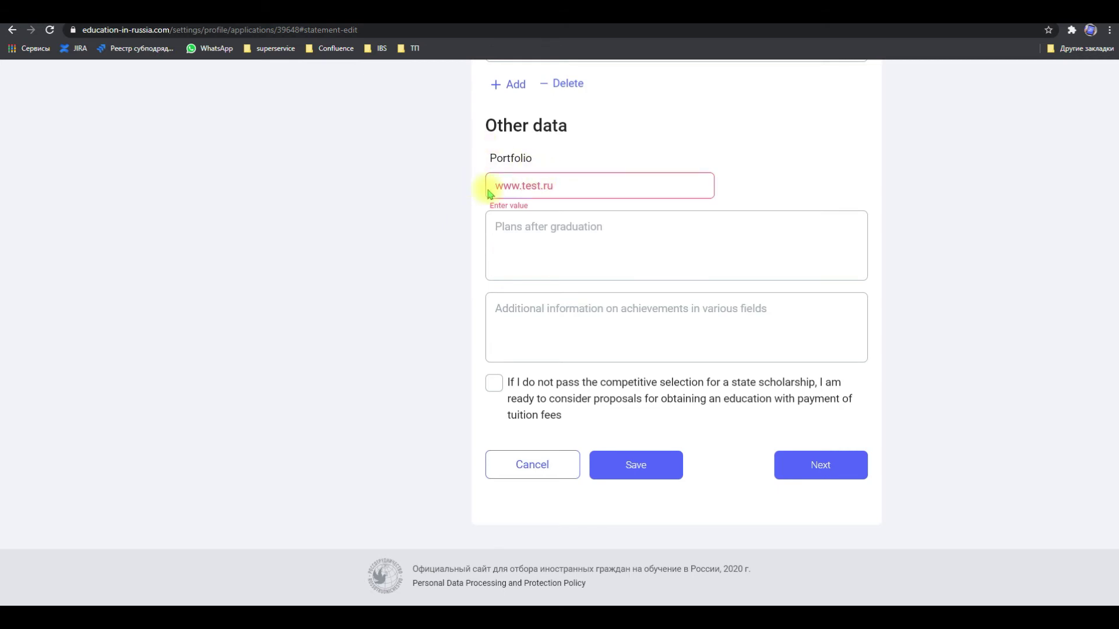
left_click(496, 185)
type("https://")
left_click(500, 143)
Enter 'test' for plans and additional achievements, tick paid-tuition consent, and save
left_click(601, 249)
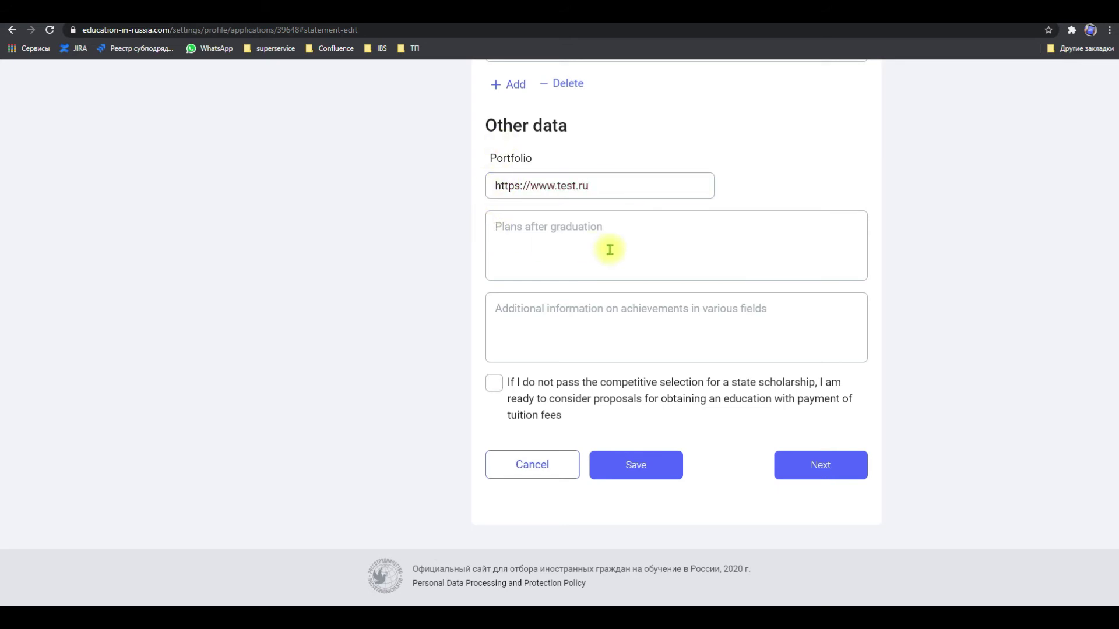
type("test")
left_click(623, 305)
type("test")
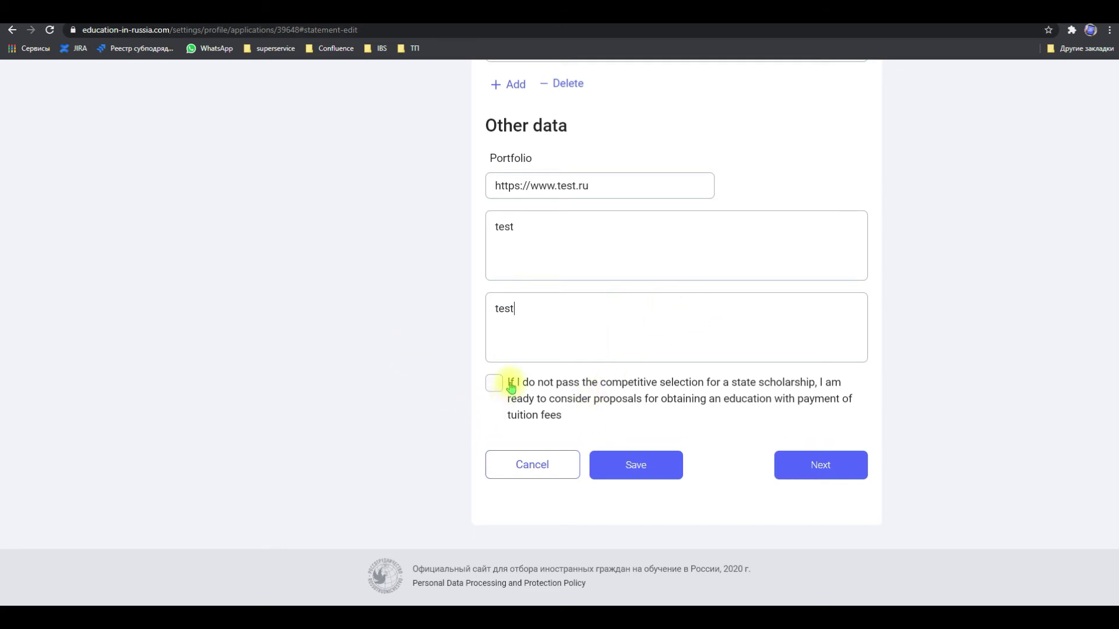
left_click(589, 417)
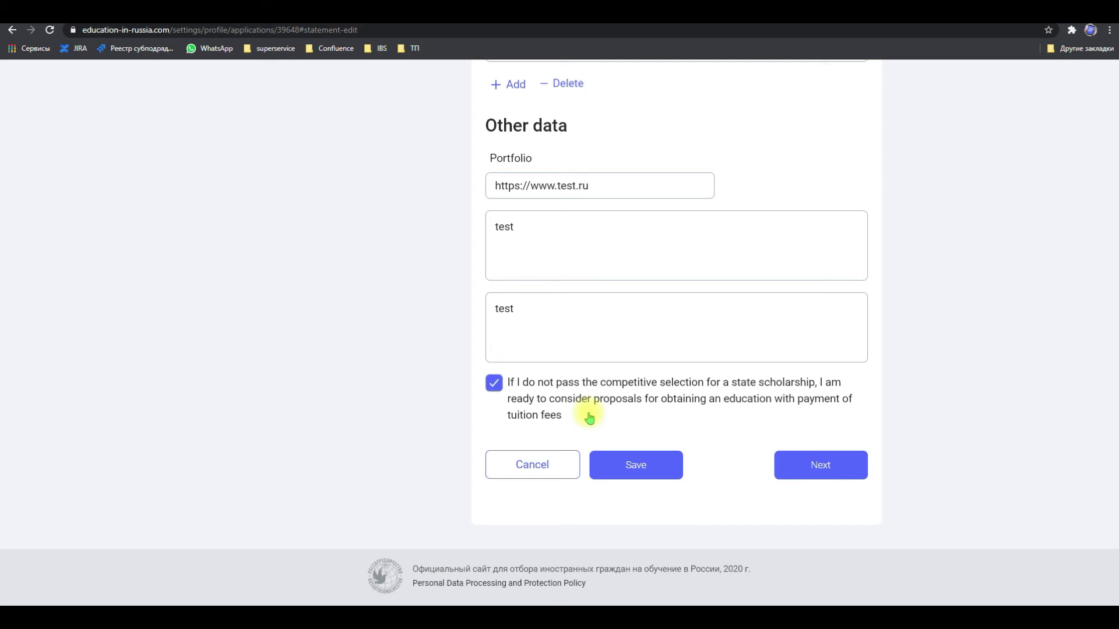
left_click(659, 468)
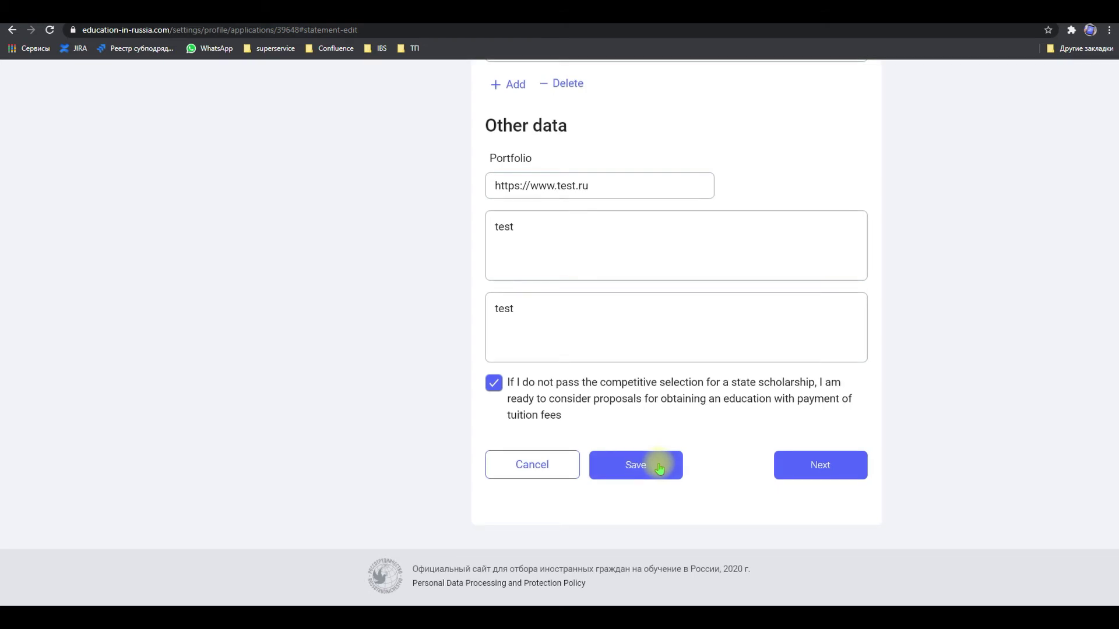
Save the statement and review its read-only summary down to Other data
left_click(659, 468)
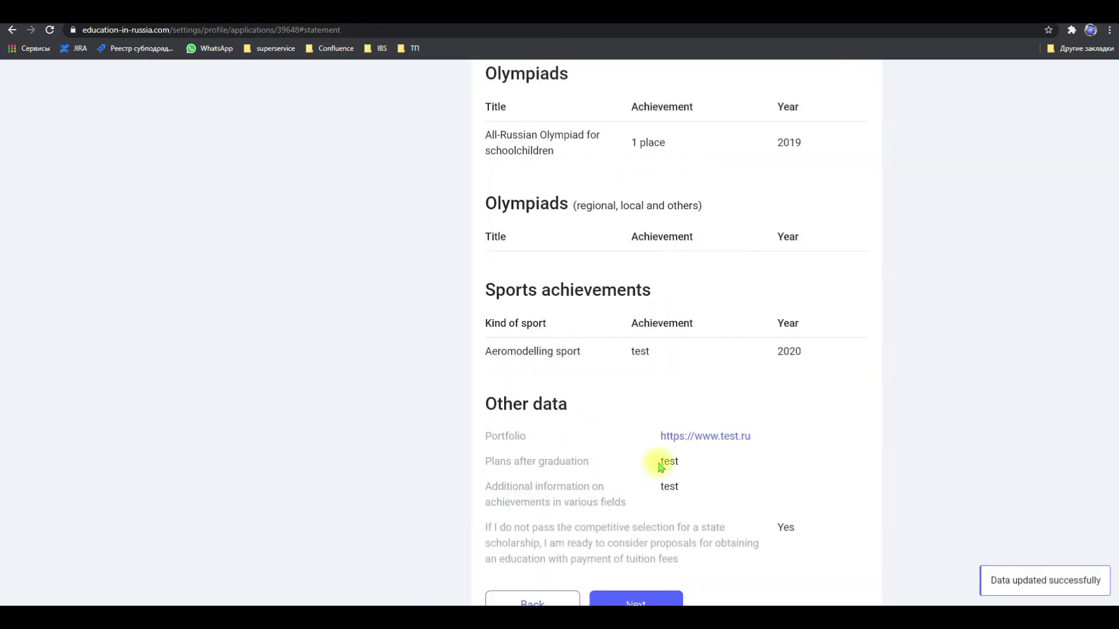
scroll(660, 443, "down", 2)
scroll(658, 416, "up", 6)
scroll(659, 418, "up", 12)
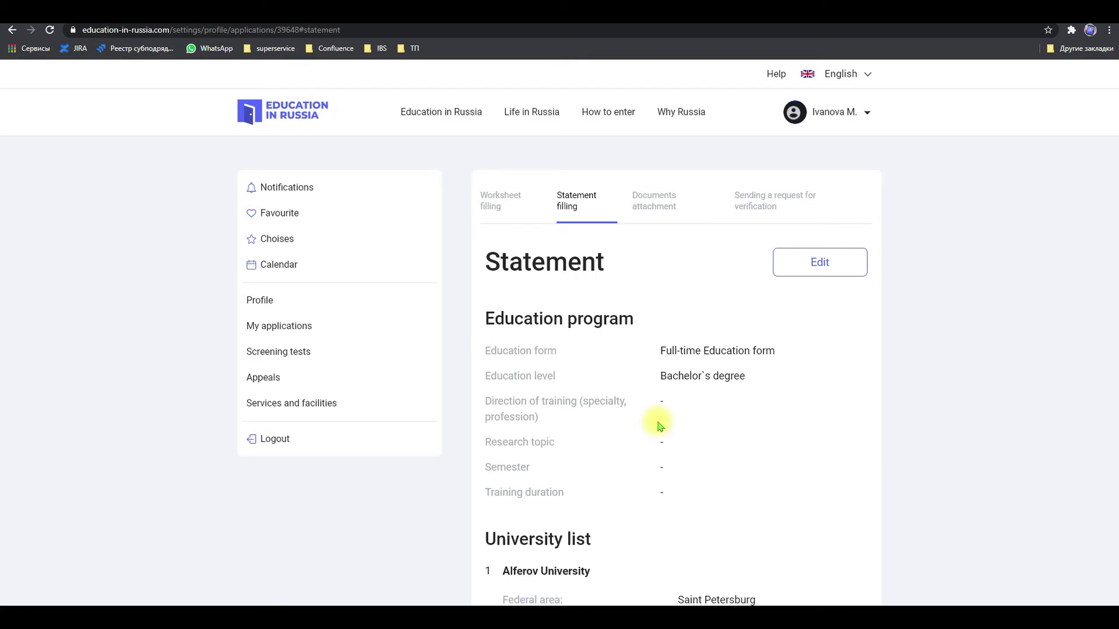
scroll(660, 425, "down", 20)
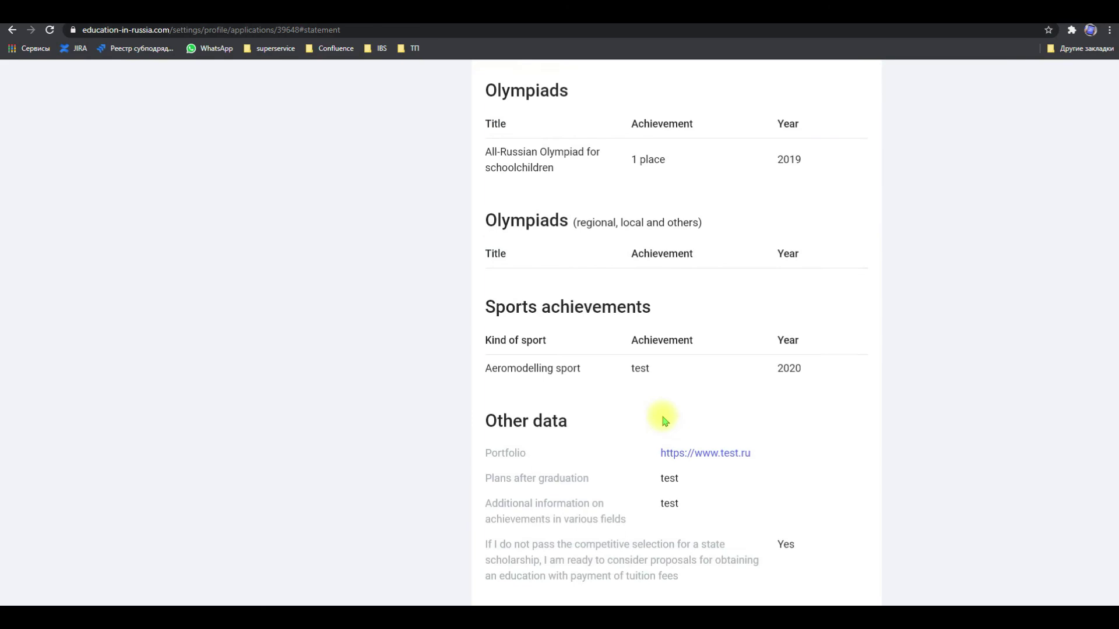
Continue from the Statement page to the Documents step and return to its top
left_click(645, 468)
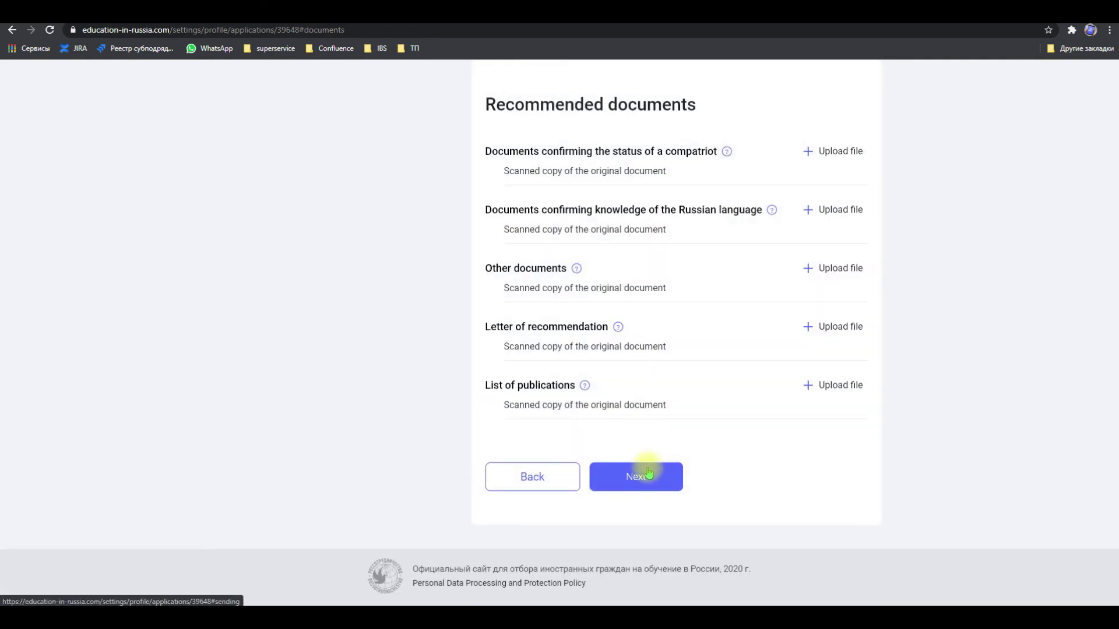
scroll(369, 348, "up", 15)
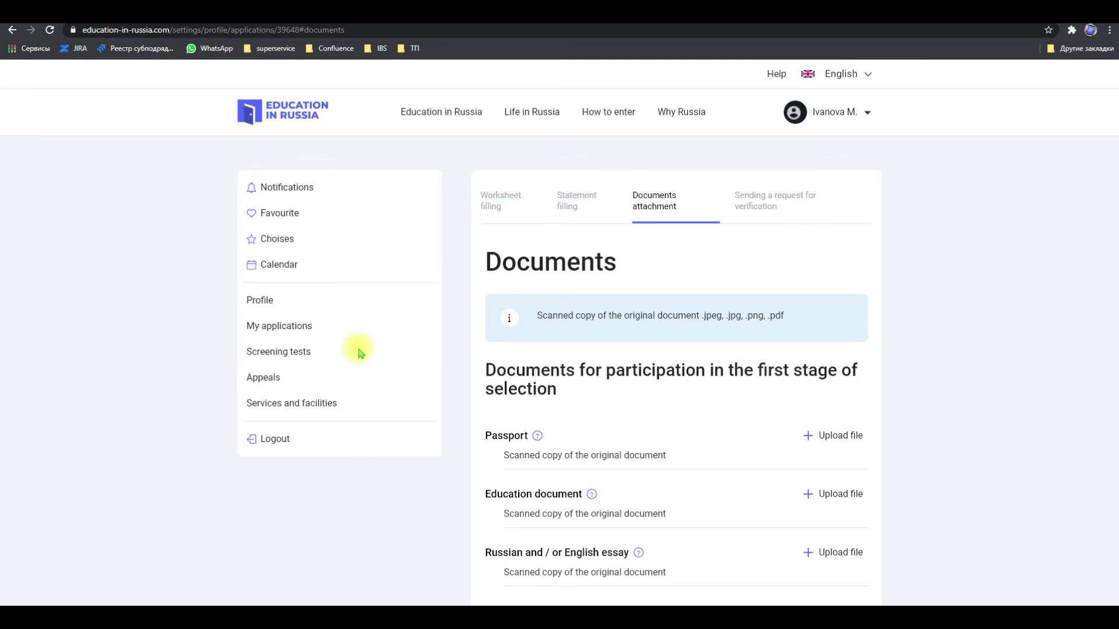
scroll(359, 353, "down", 2)
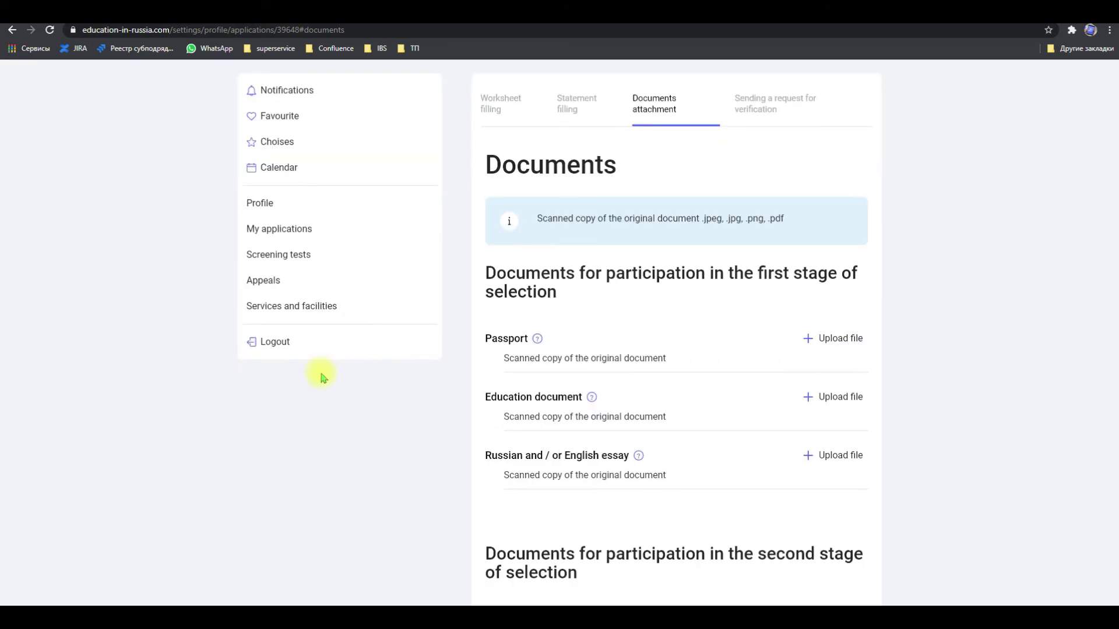
scroll(322, 378, "up", 2)
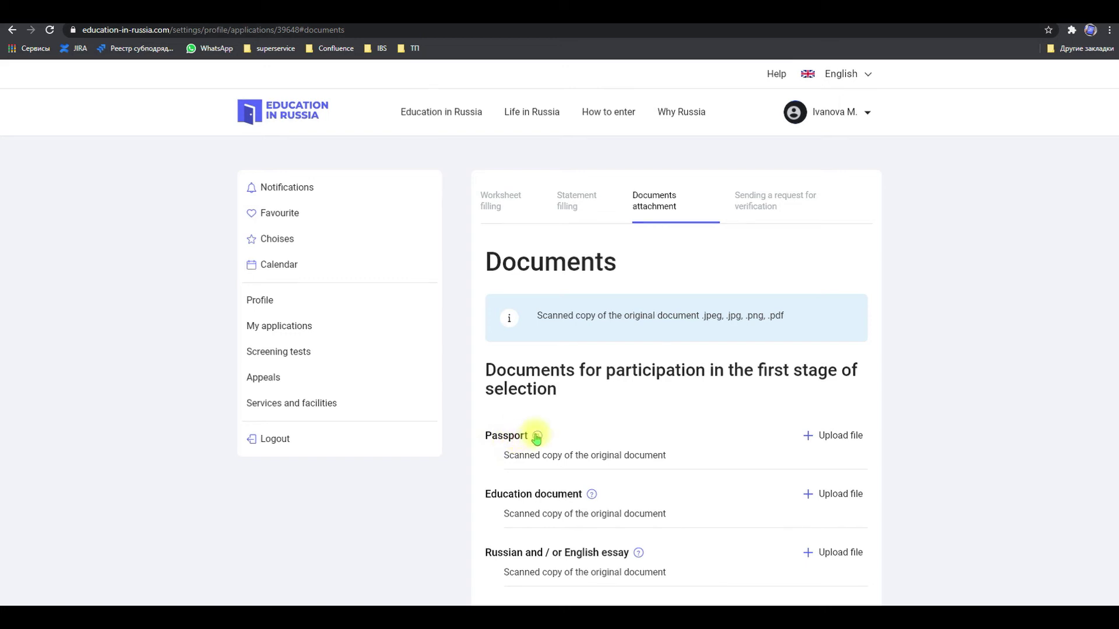
mouse_move(536, 438)
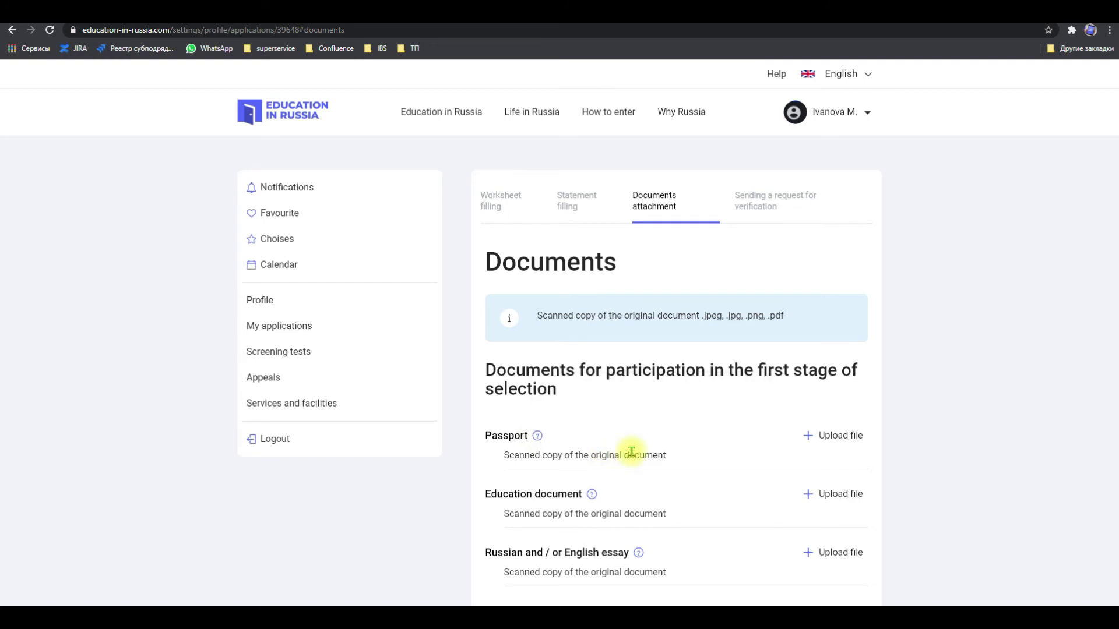
Upload 2.jpg as the passport scan and save it
left_click(838, 435)
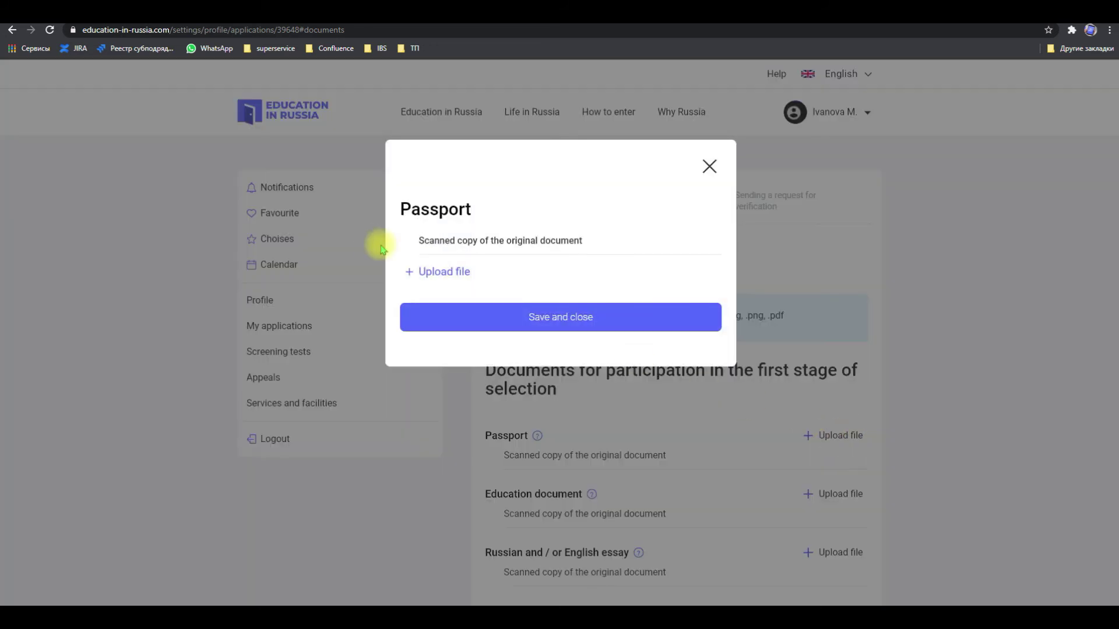
left_click(408, 274)
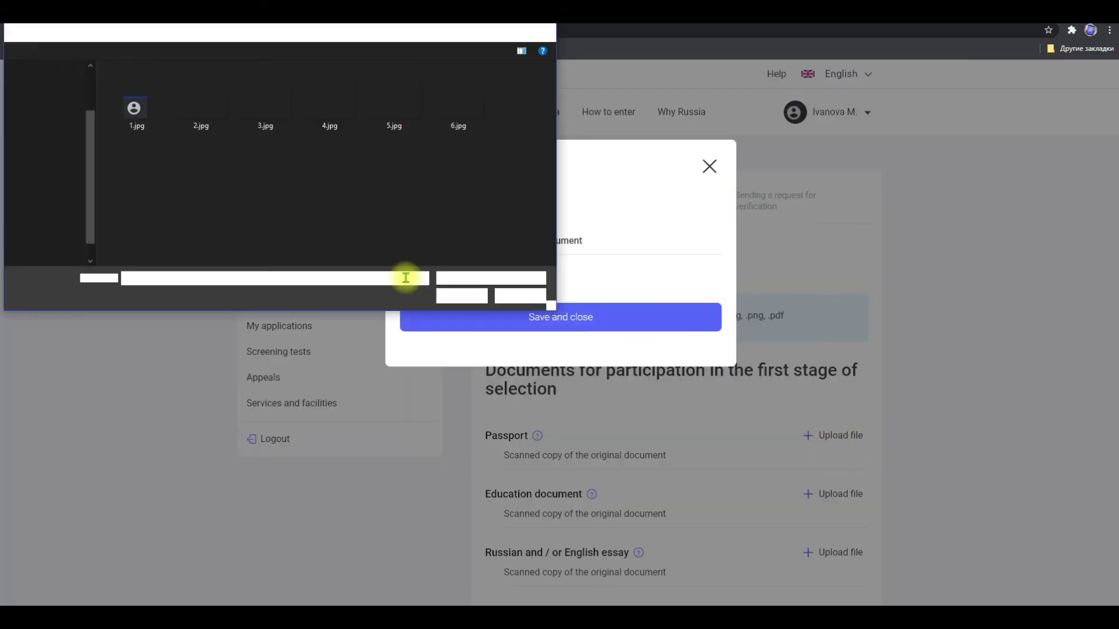
double_click(219, 121)
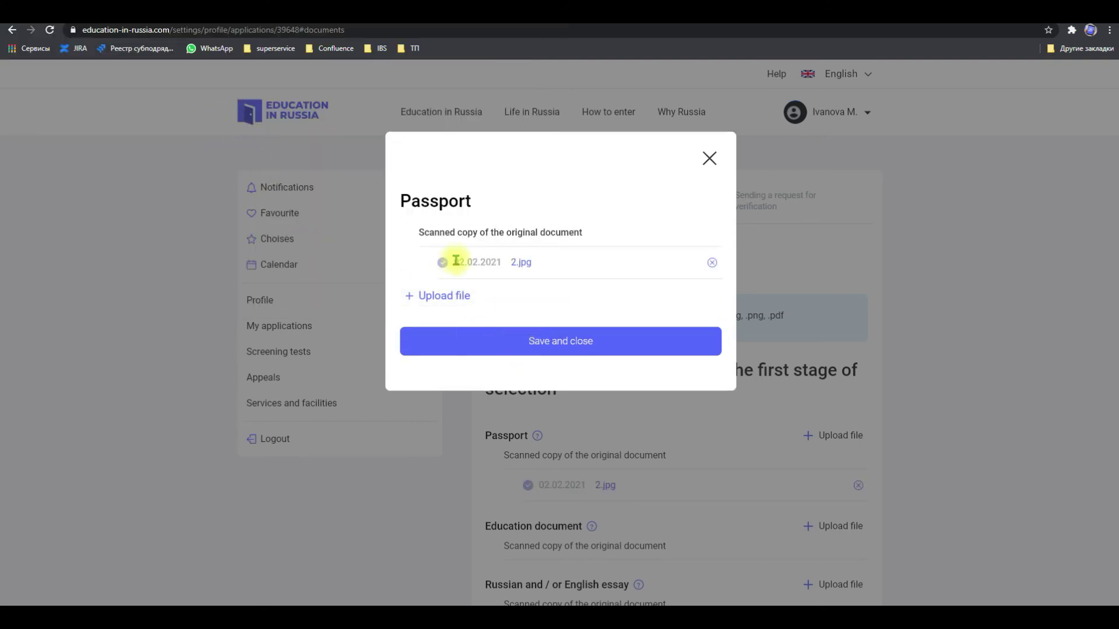
left_click(546, 348)
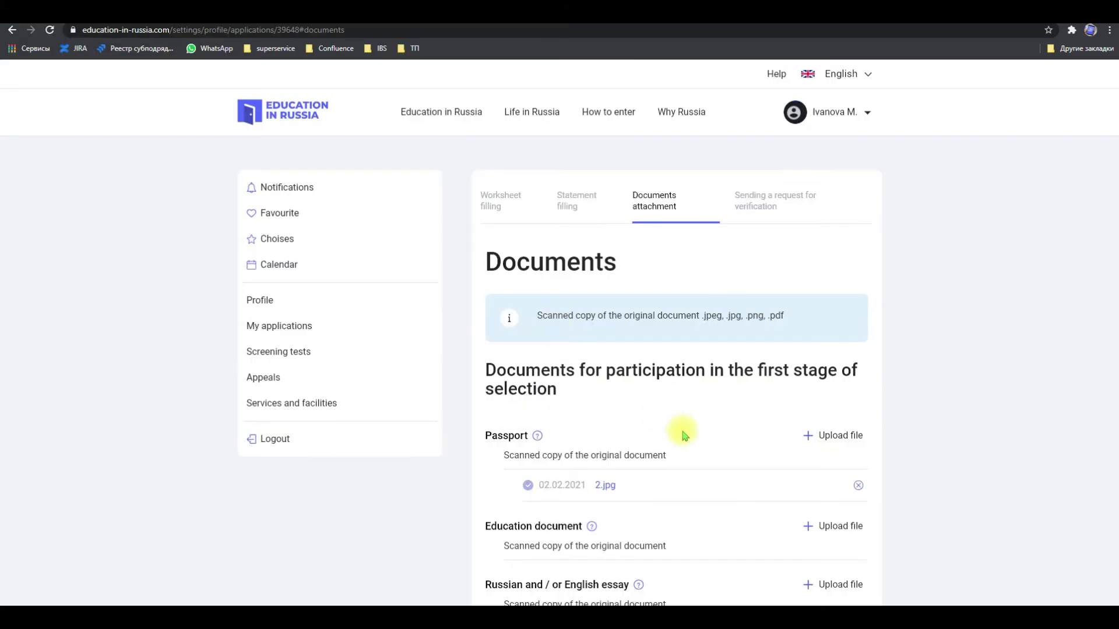
Upload 3.jpg as the education document scan and save it
scroll(699, 453, "down", 3)
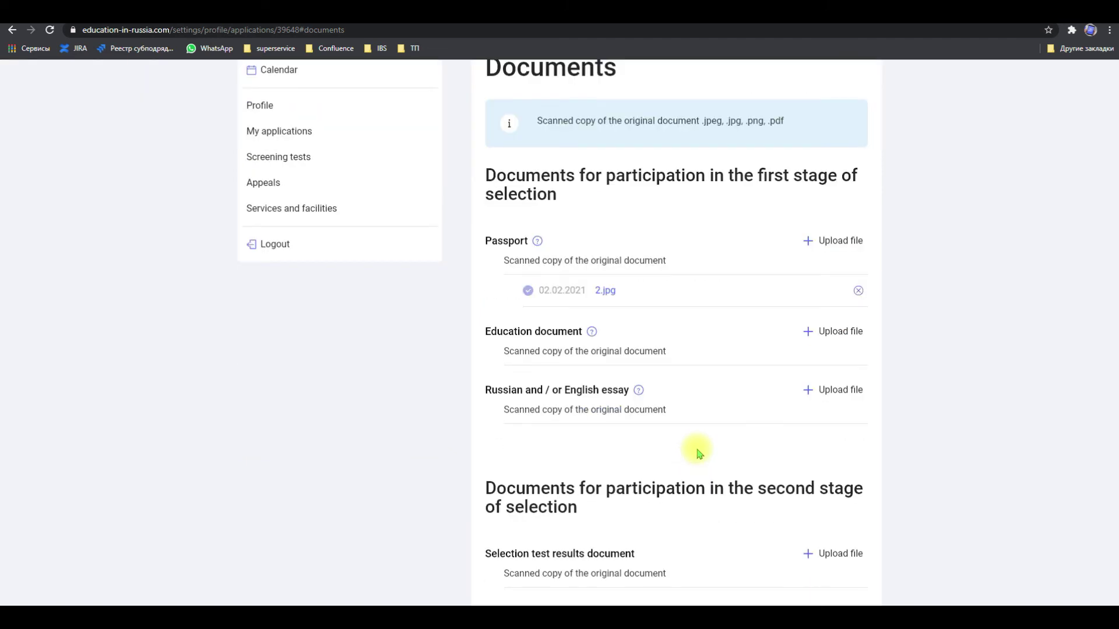
left_click(830, 332)
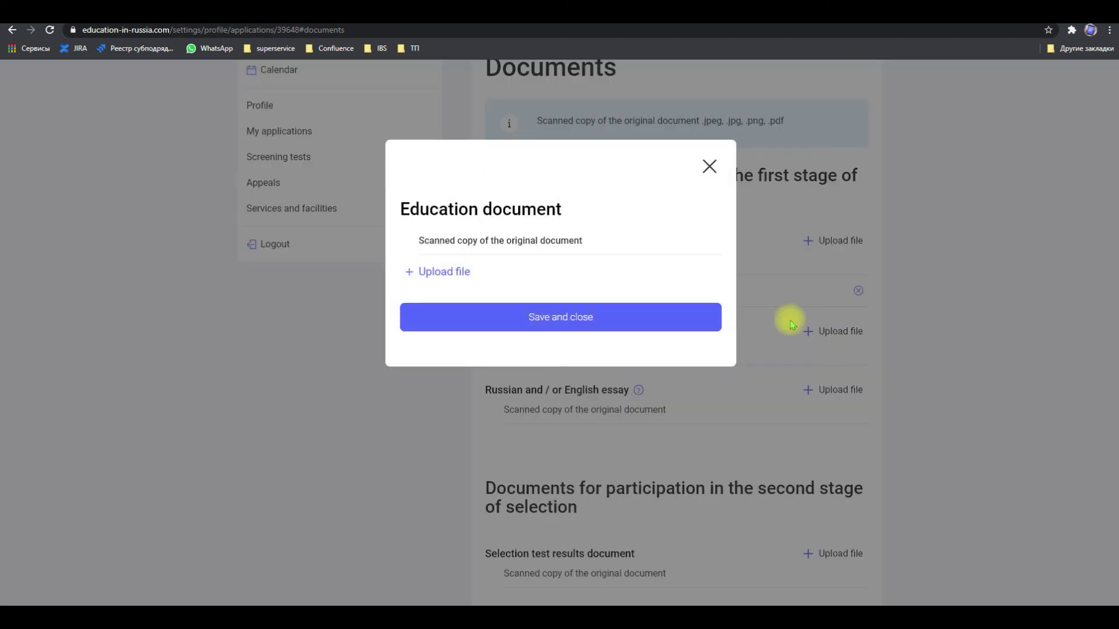
left_click(446, 271)
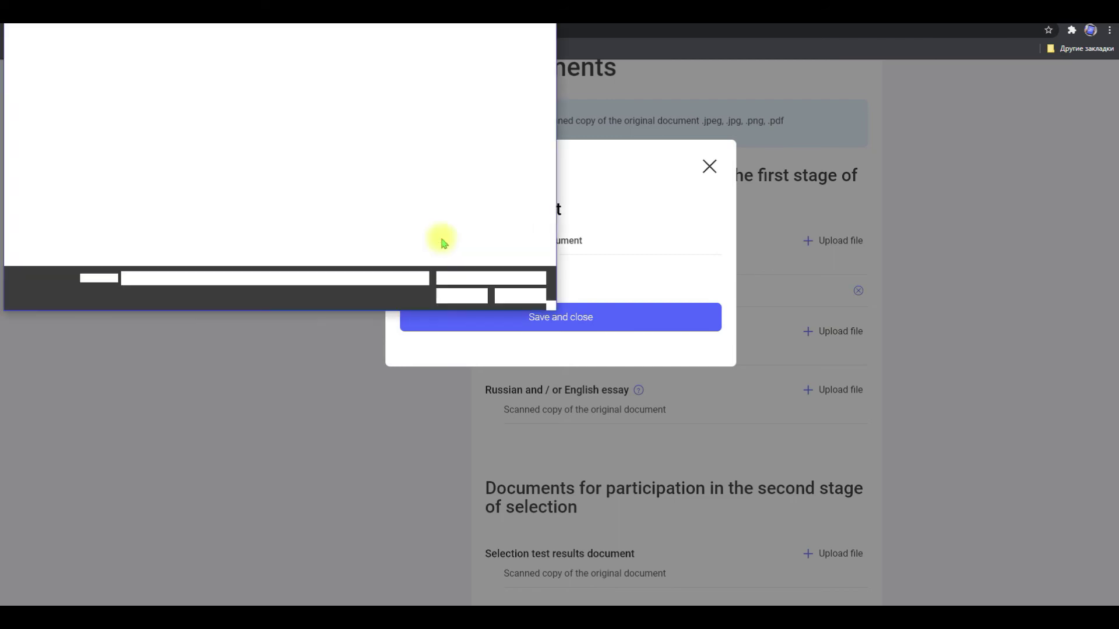
double_click(266, 103)
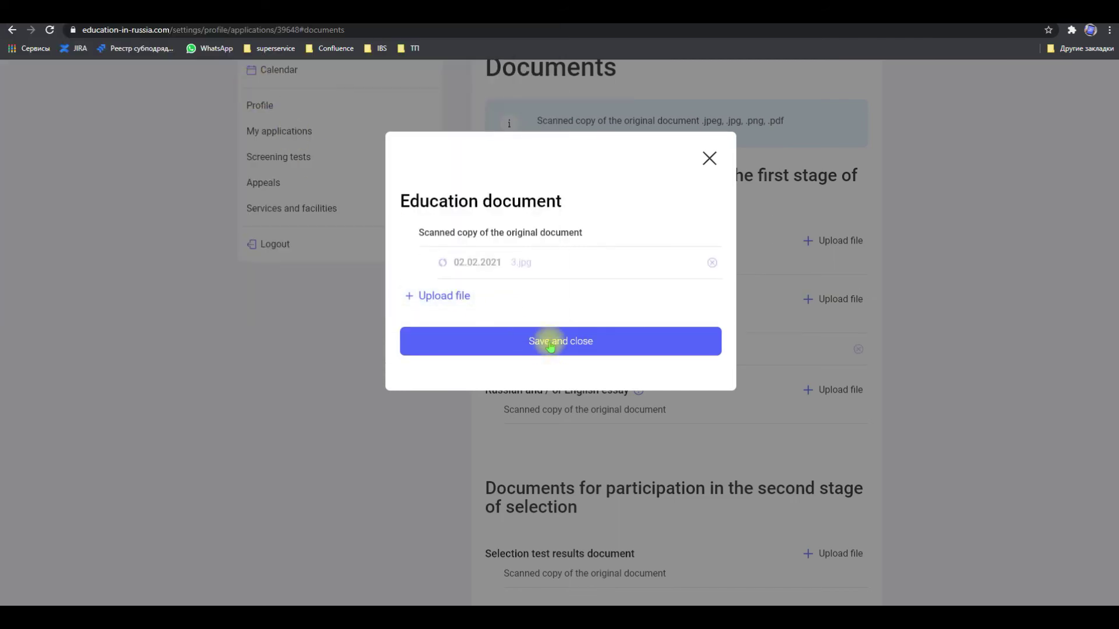
left_click(550, 346)
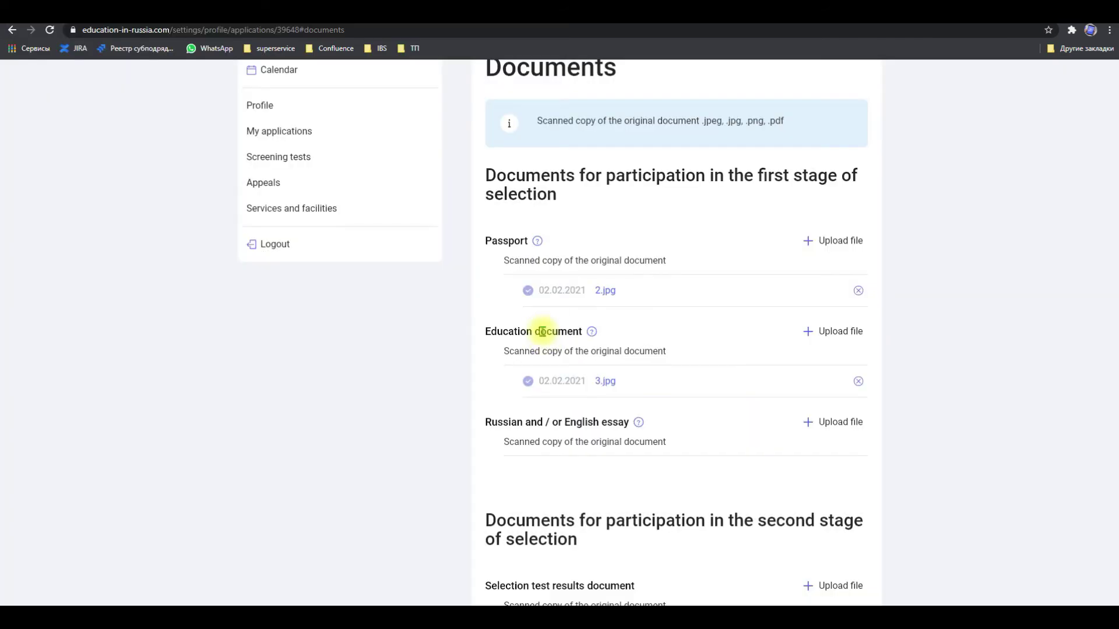
scroll(545, 332, "down", 2)
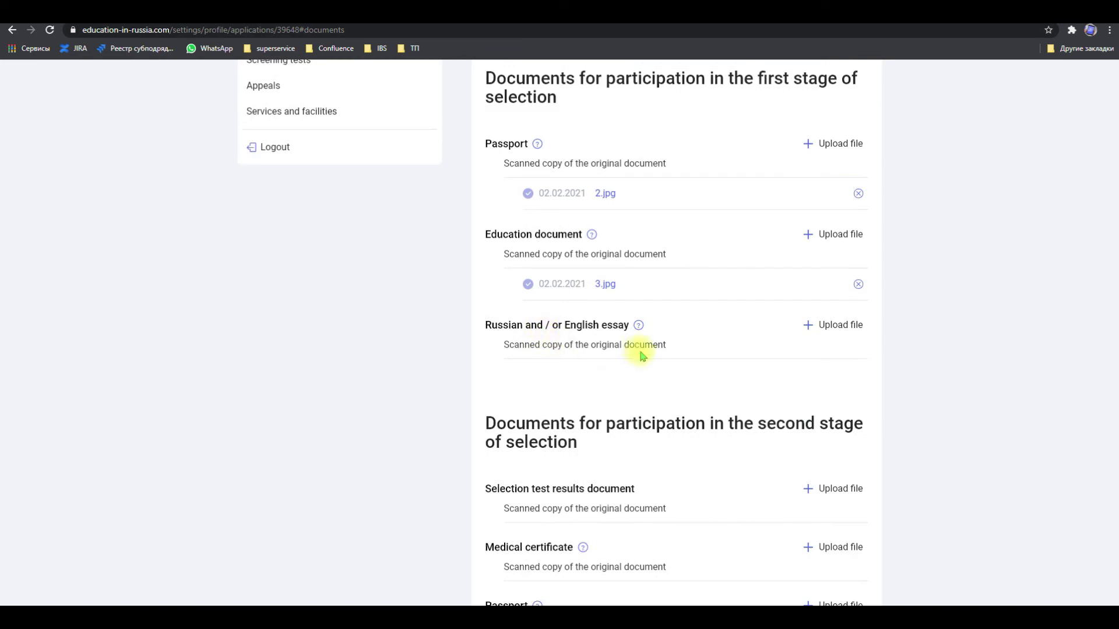
scroll(640, 355, "down", 2)
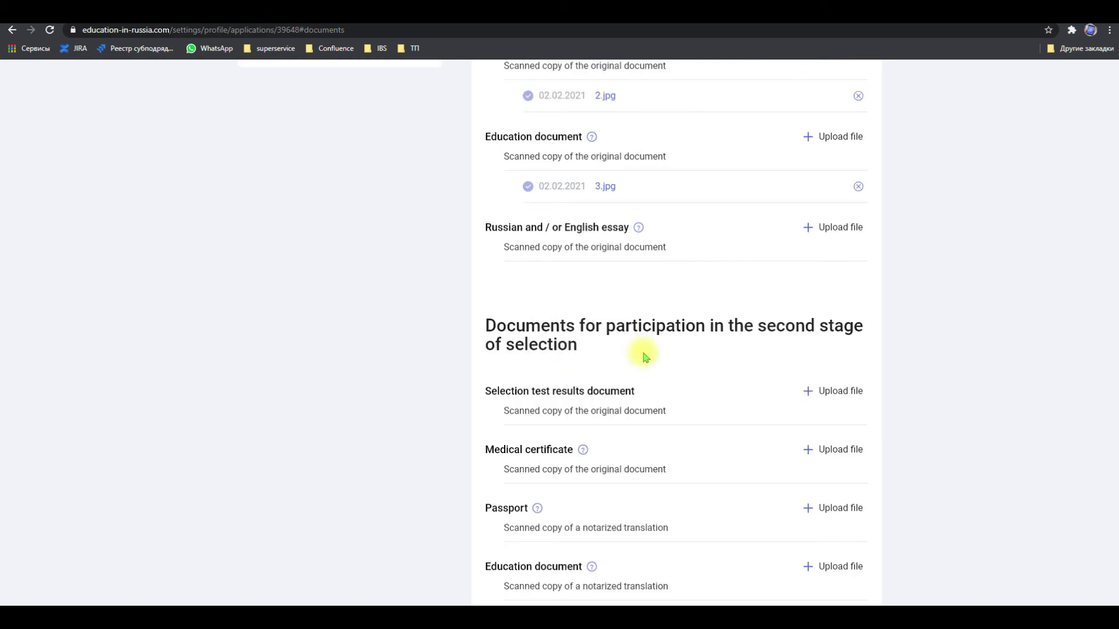
scroll(645, 357, "down", 2)
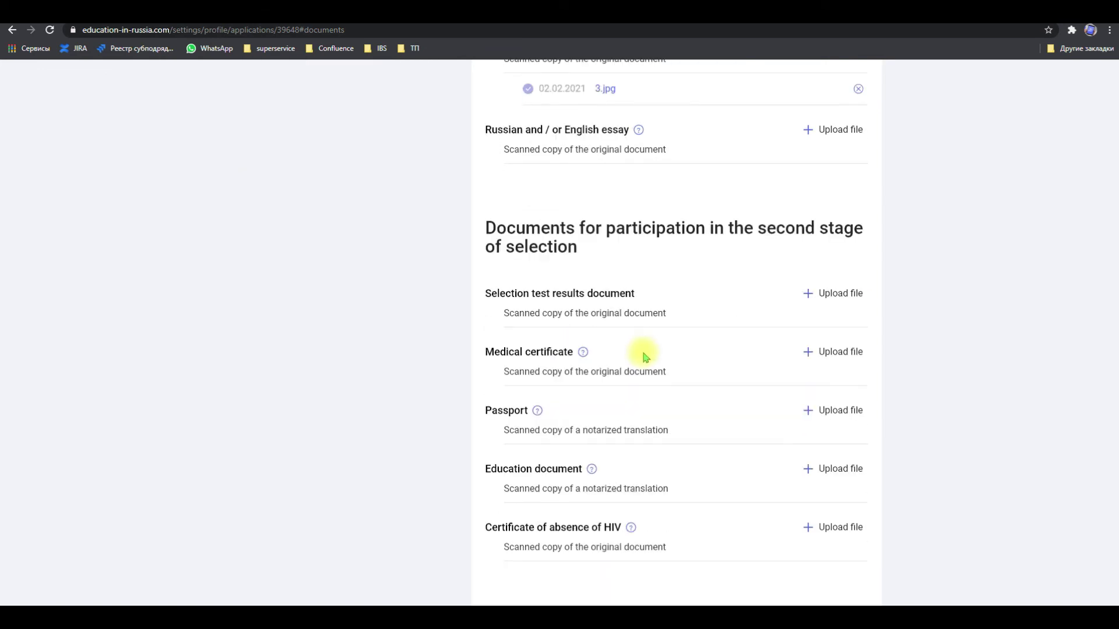
Attach 4.jpg as the selection test results scan
left_click(815, 294)
left_click(469, 269)
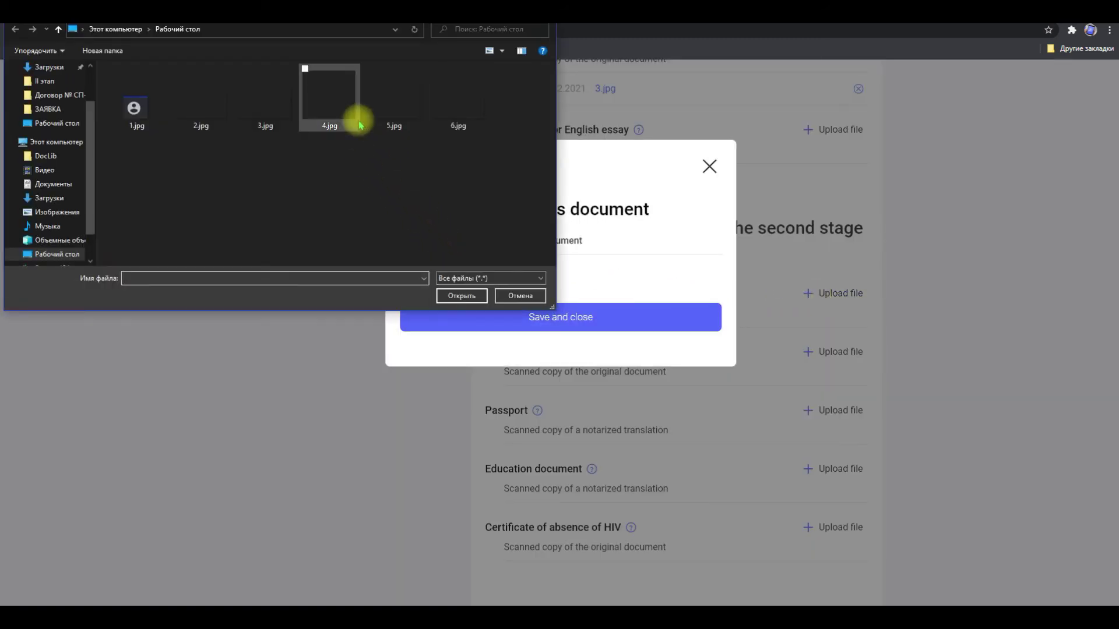
double_click(358, 117)
left_click(548, 337)
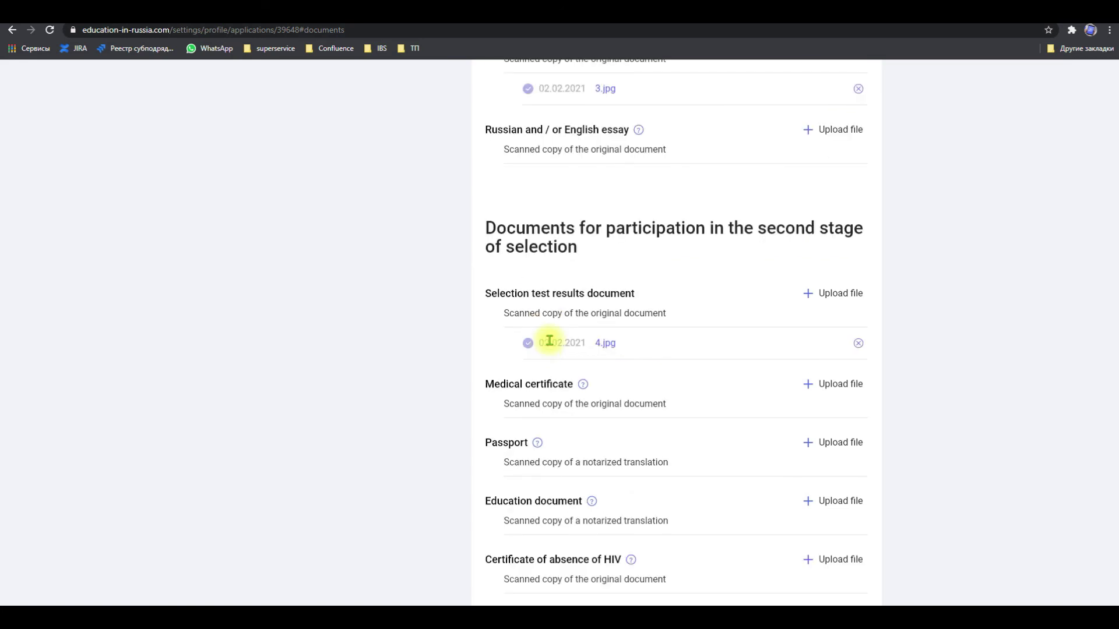
Attach 5.jpg as the passport scan
scroll(616, 399, "down", 2)
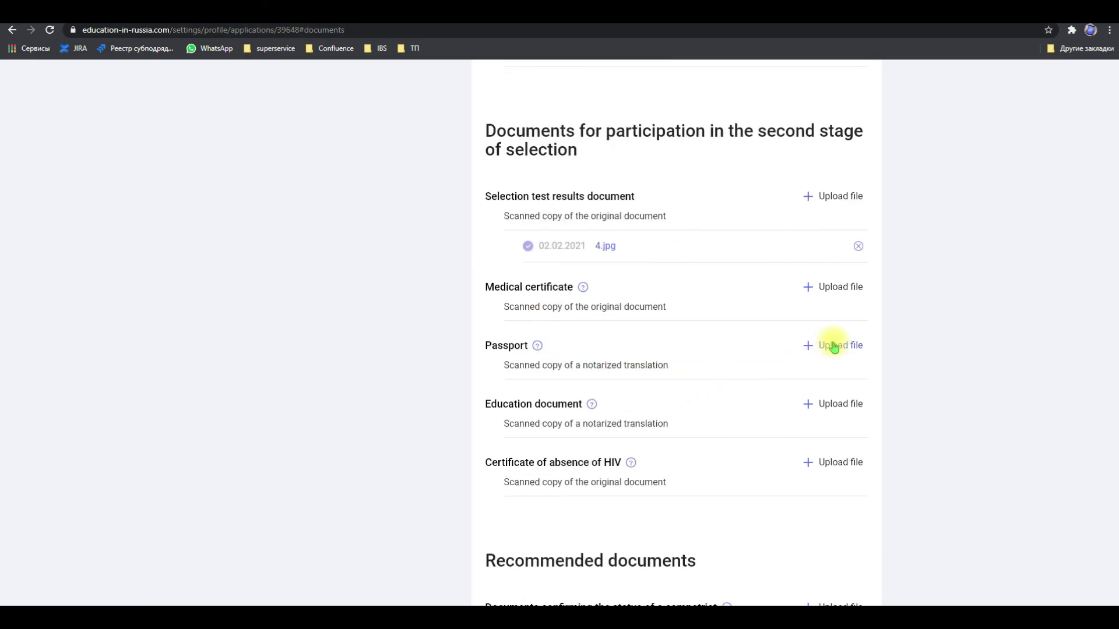
left_click(827, 345)
left_click(449, 270)
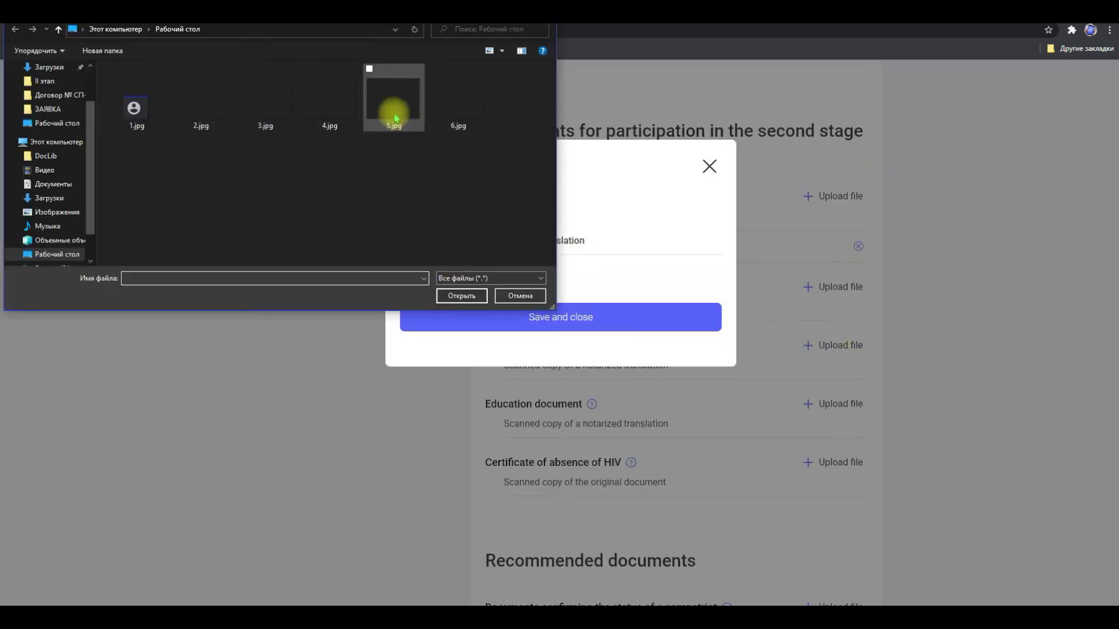
double_click(393, 111)
left_click(519, 330)
Attach 6.jpg as the education document scan and proceed to the verification request
scroll(524, 411, "down", 5)
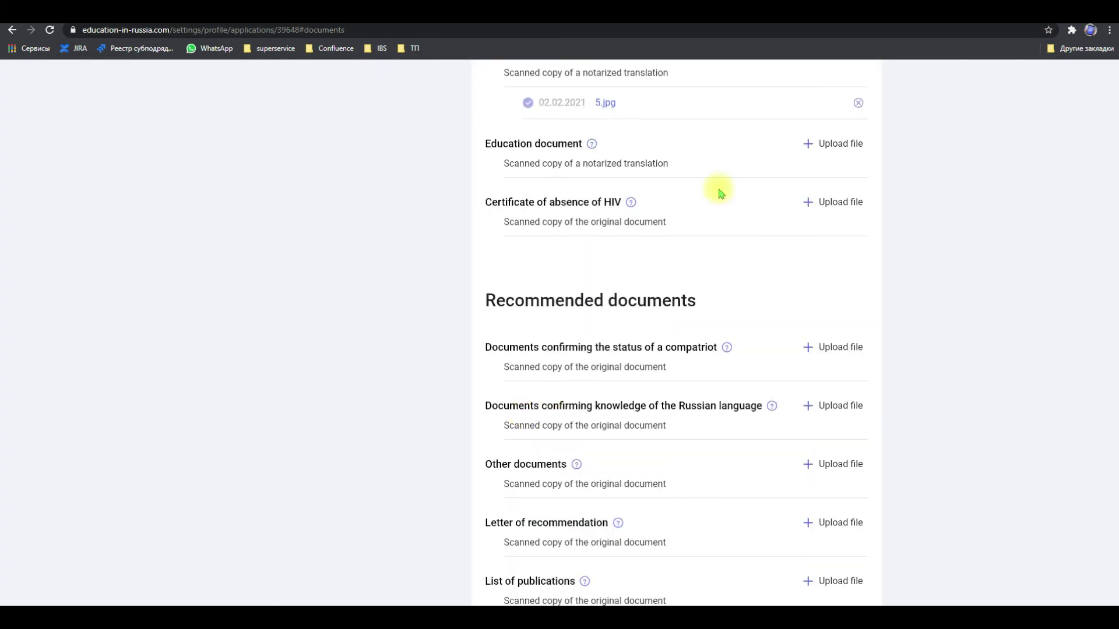
left_click(848, 144)
left_click(434, 274)
double_click(472, 145)
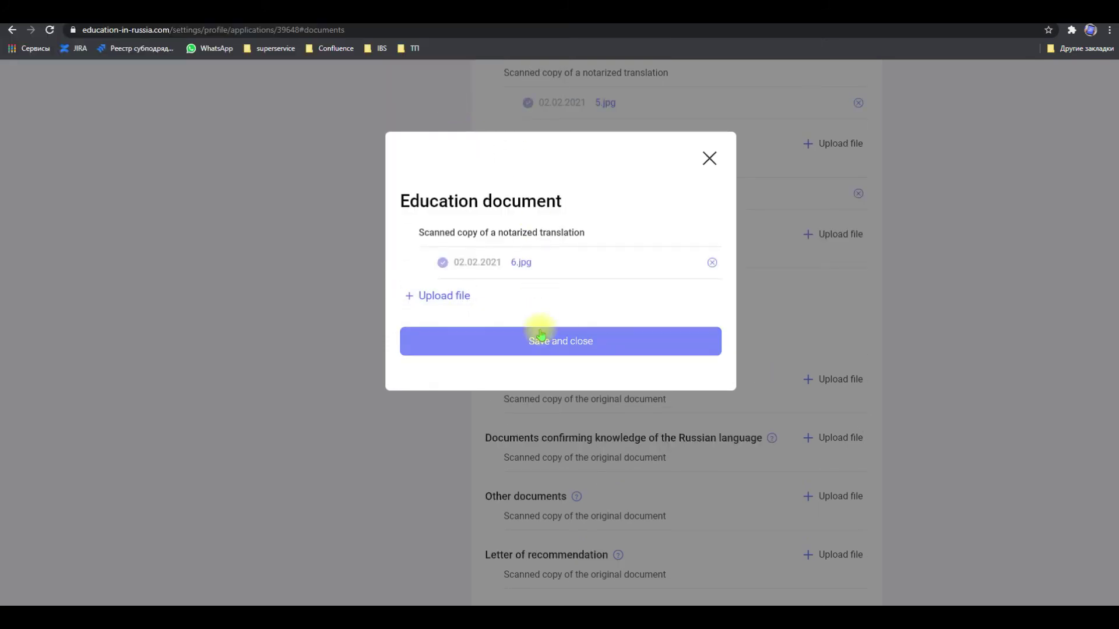
left_click(540, 332)
scroll(539, 327, "down", 3)
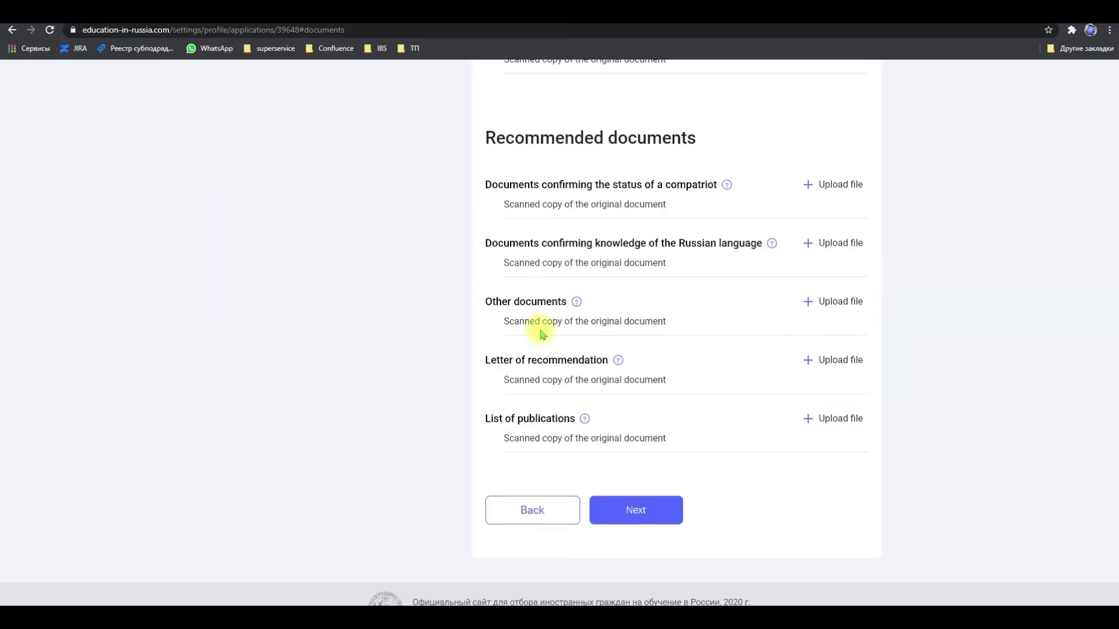
left_click(633, 501)
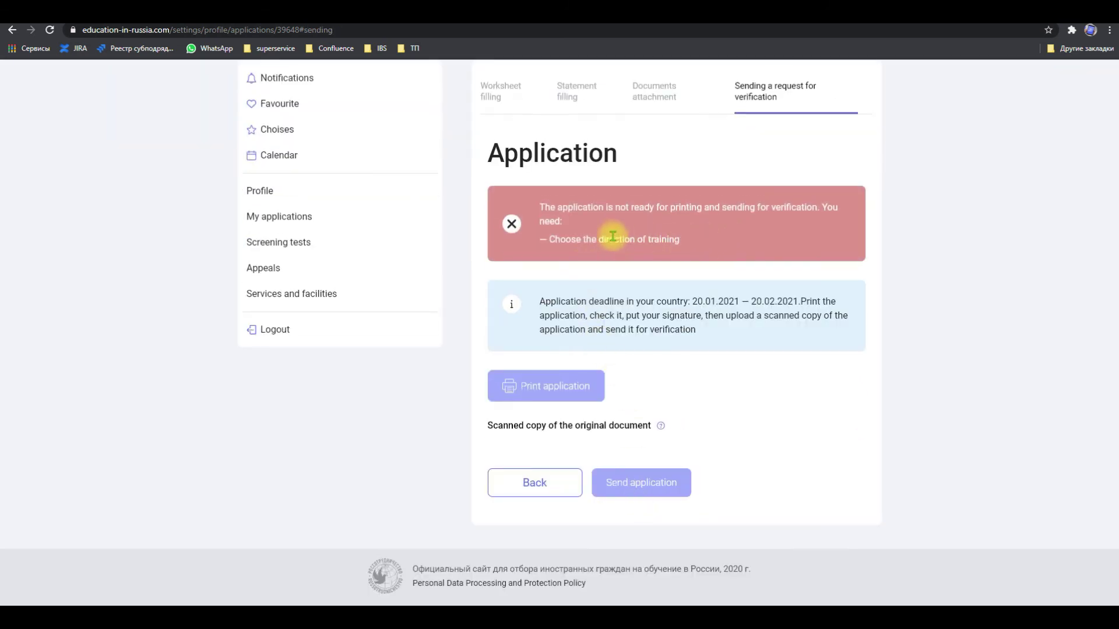
Highlight the missing direction-of-training warning and reload the page with F5
left_click_drag(541, 208, 698, 238)
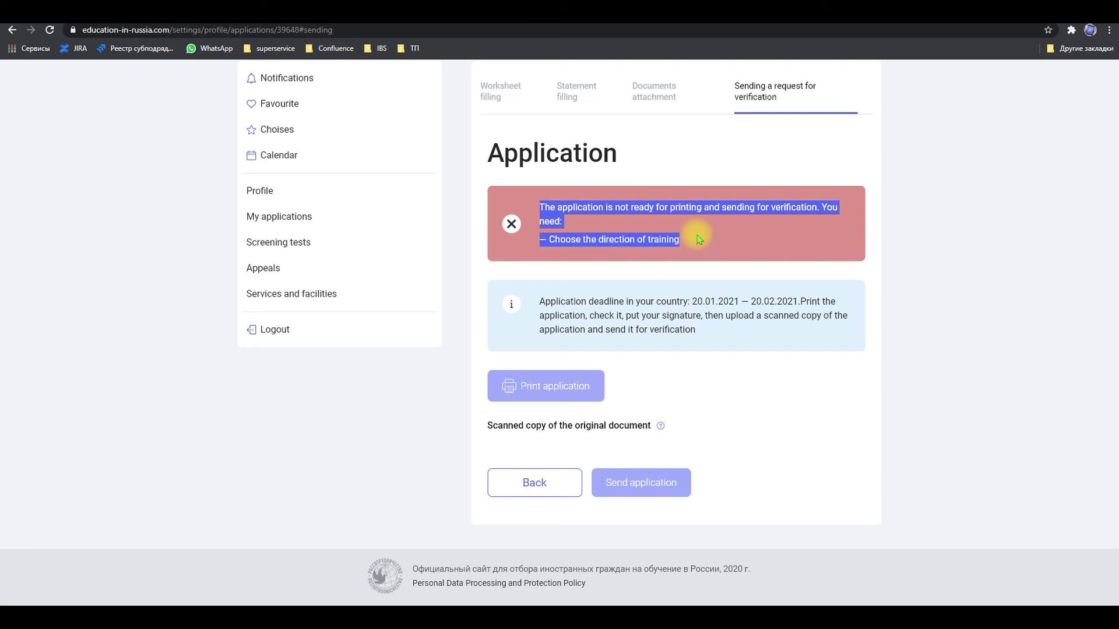
key("F5")
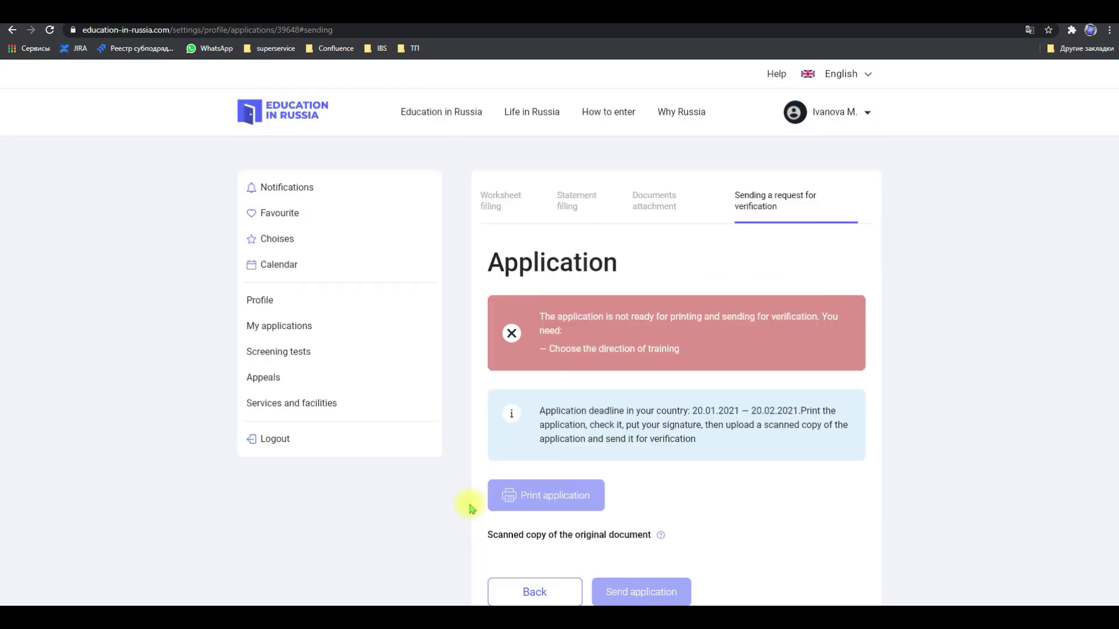
scroll(454, 504, "down", 2)
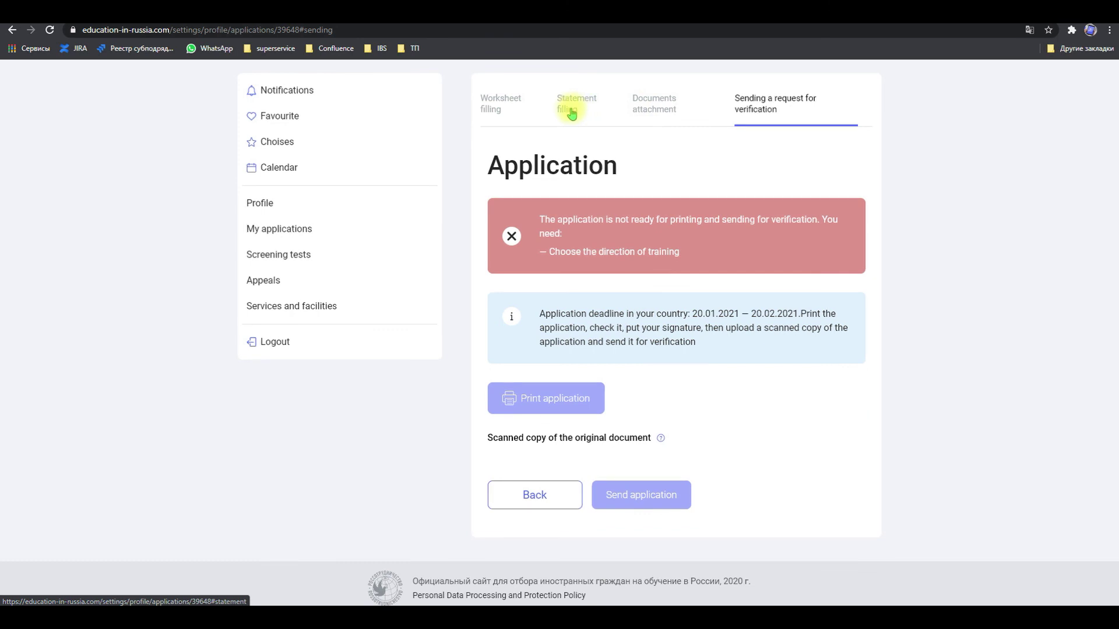
Edit the statement and select 27.03.05 Innovation as the direction of training
left_click(580, 114)
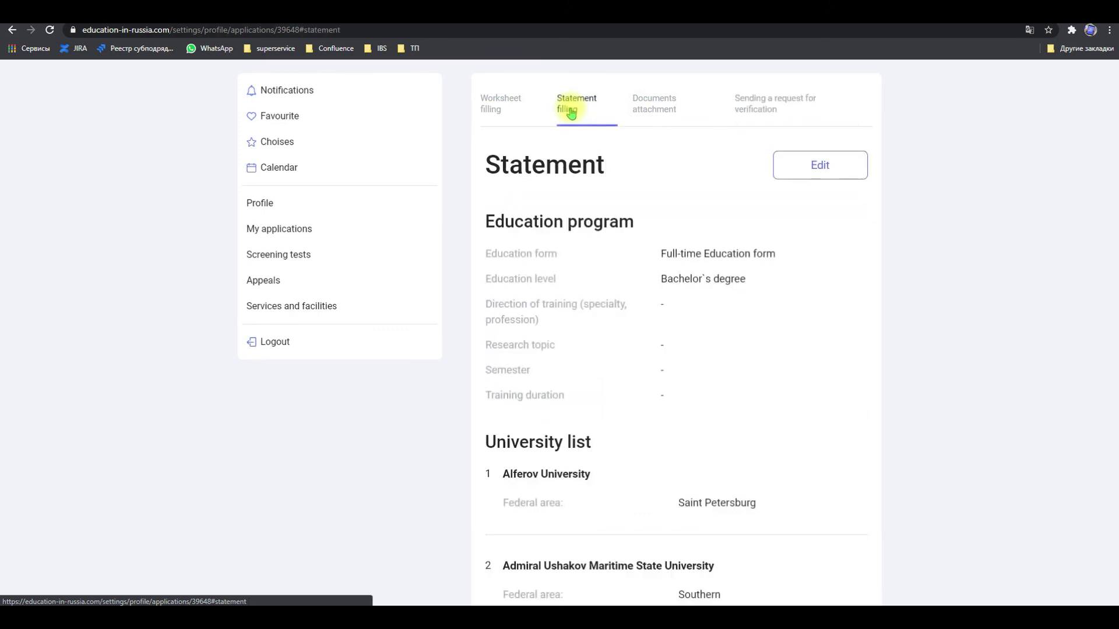
left_click(812, 167)
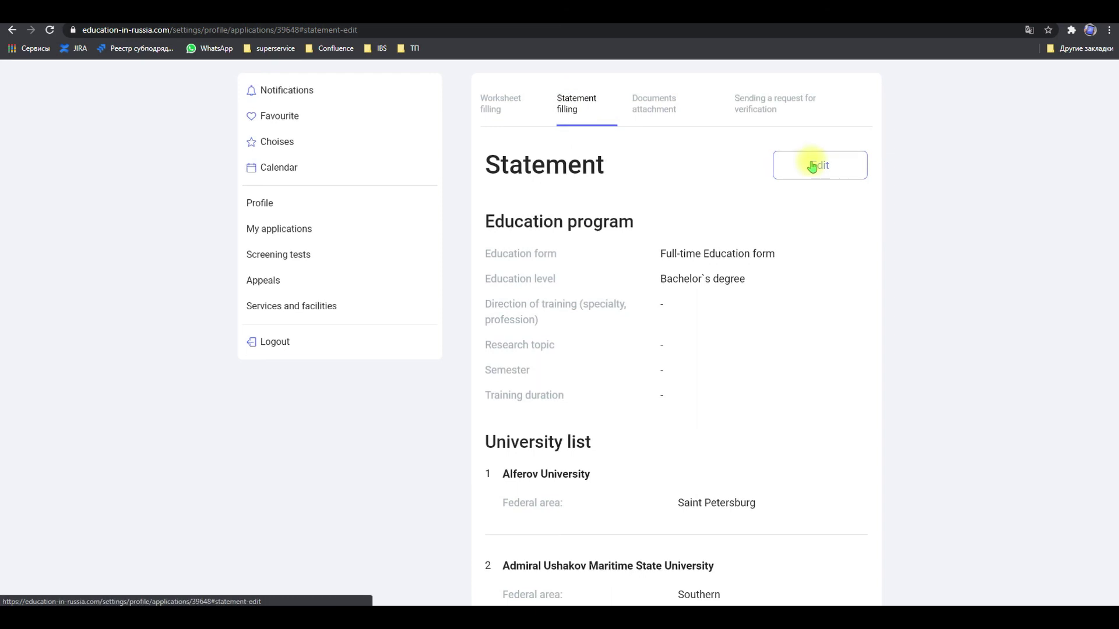
left_click(812, 168)
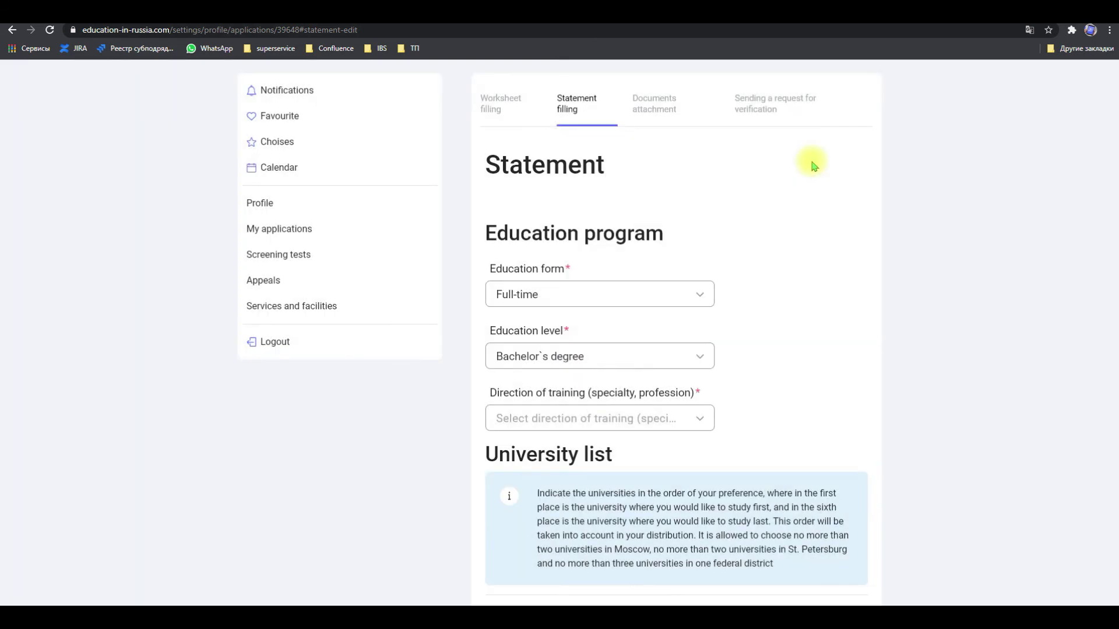
left_click(645, 419)
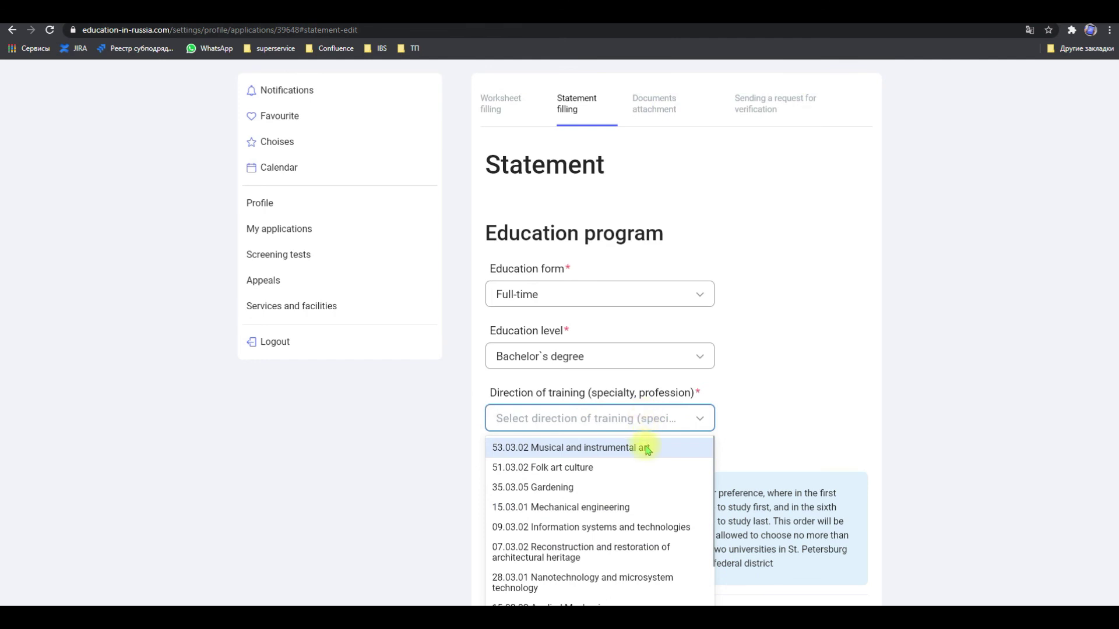
scroll(643, 457, "down", 1)
scroll(645, 494, "down", 2)
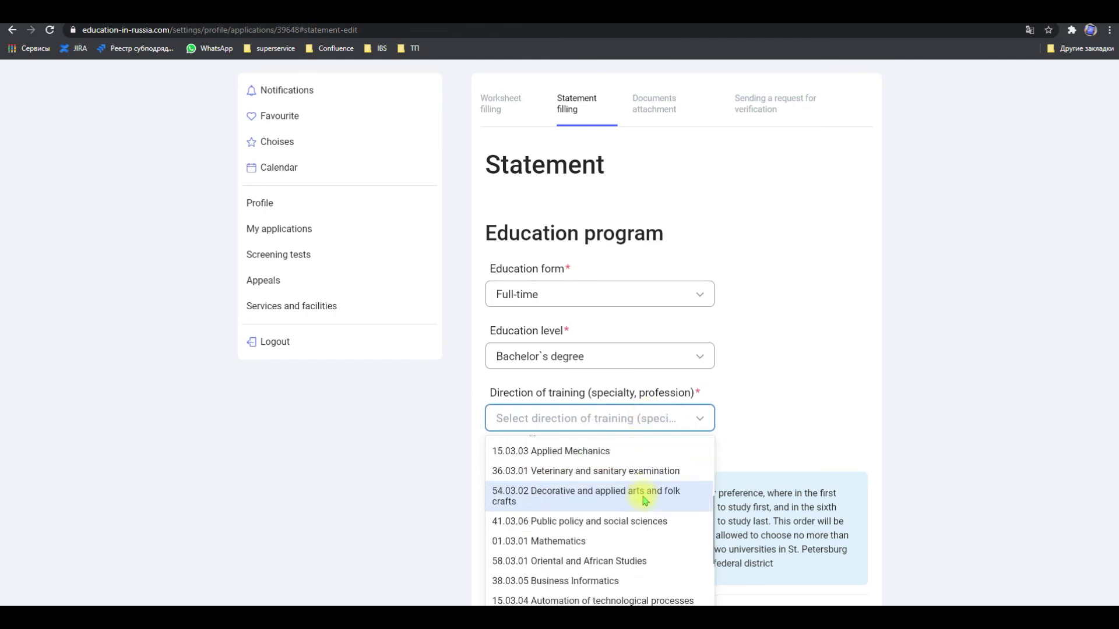
scroll(644, 504, "down", 2)
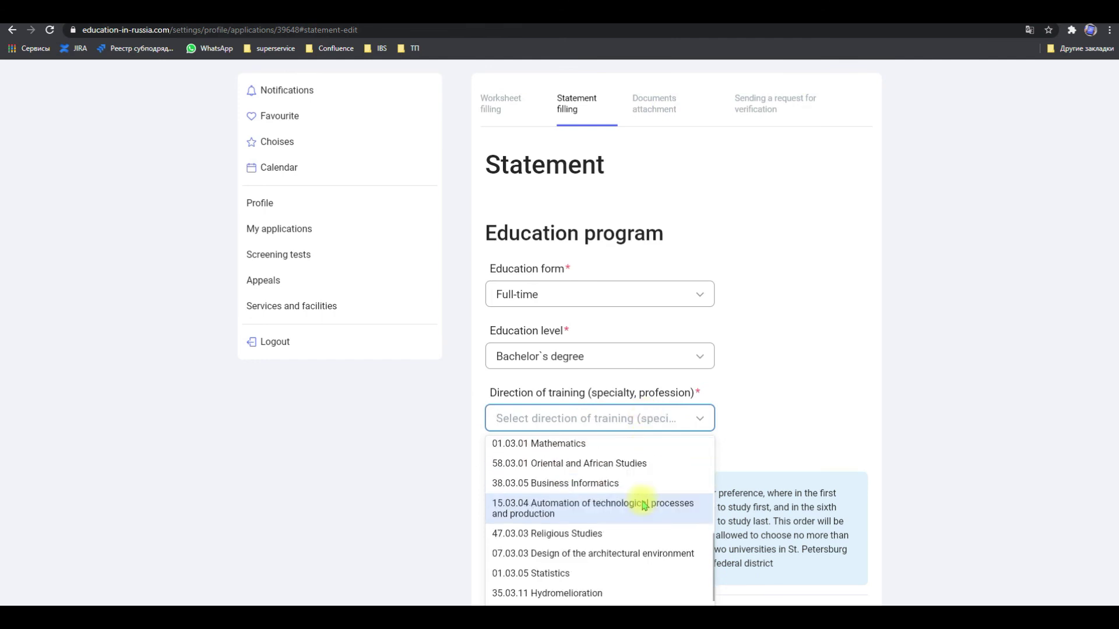
scroll(637, 532, "down", 1)
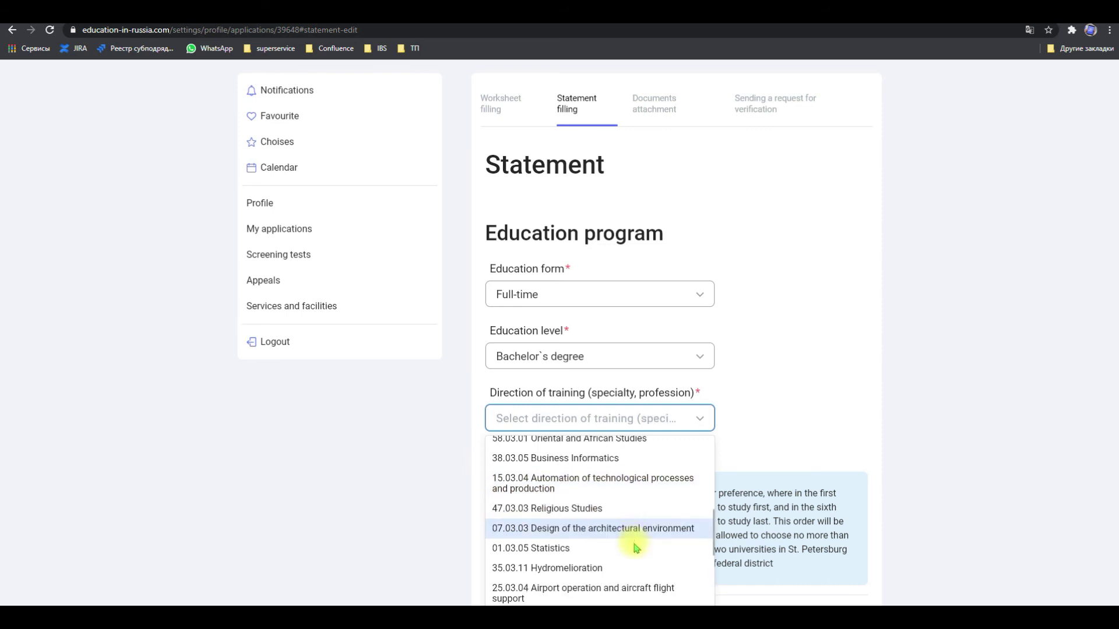
scroll(637, 567, "down", 4)
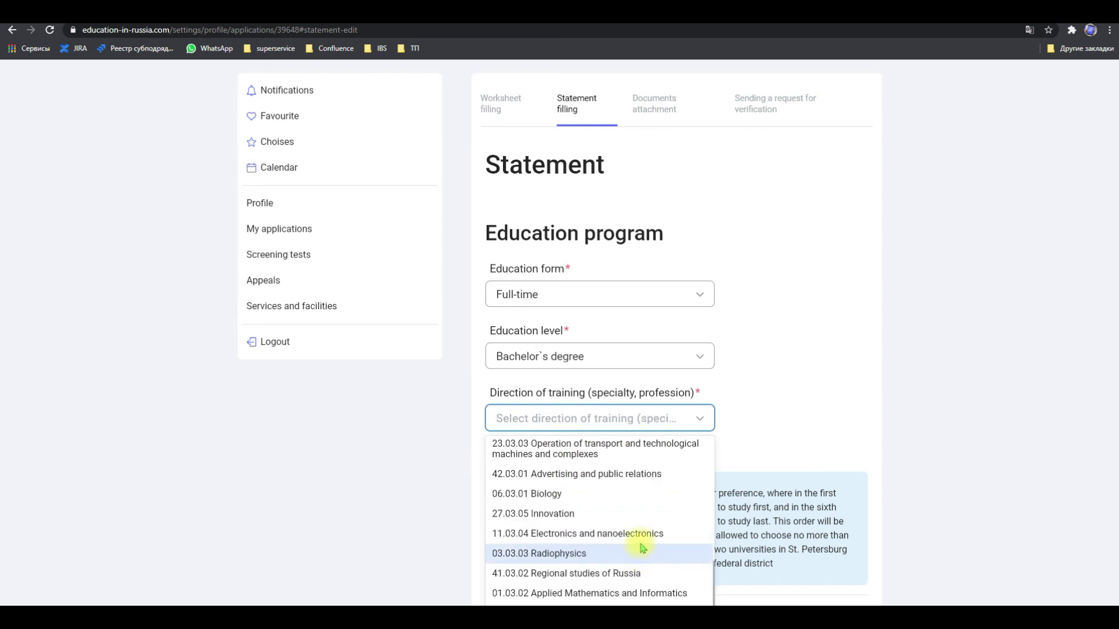
left_click(645, 515)
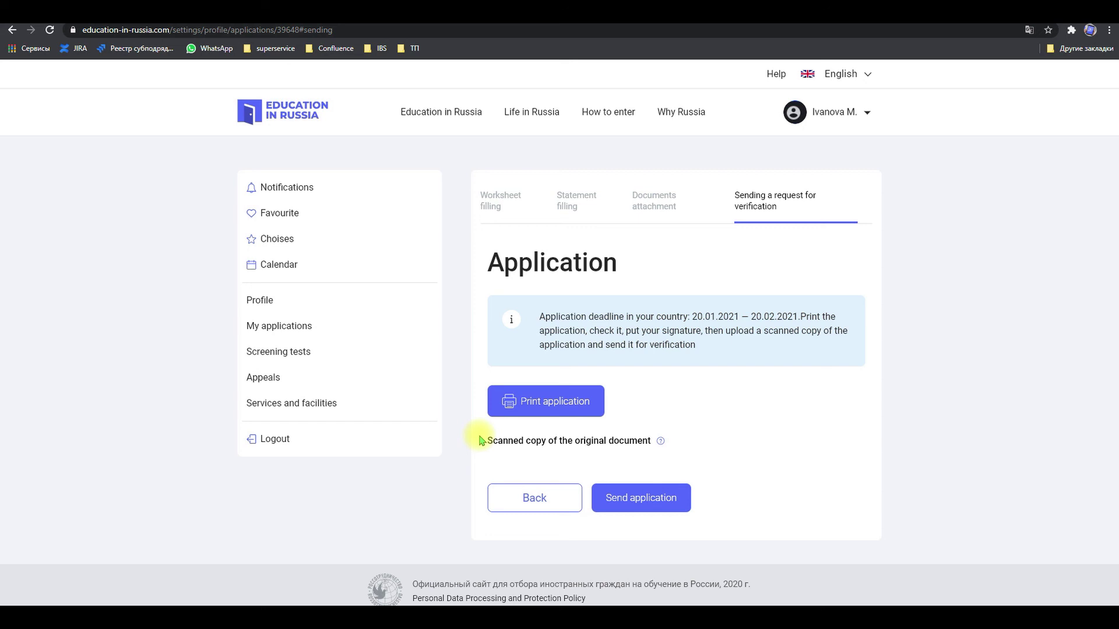
left_click(577, 413)
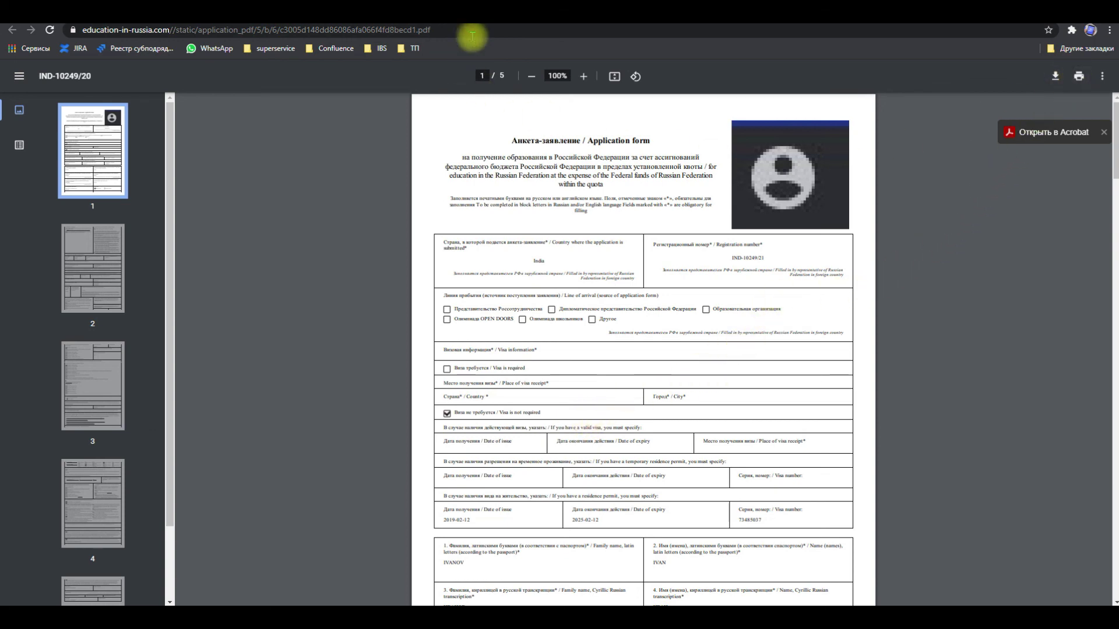
key("ctrl+w")
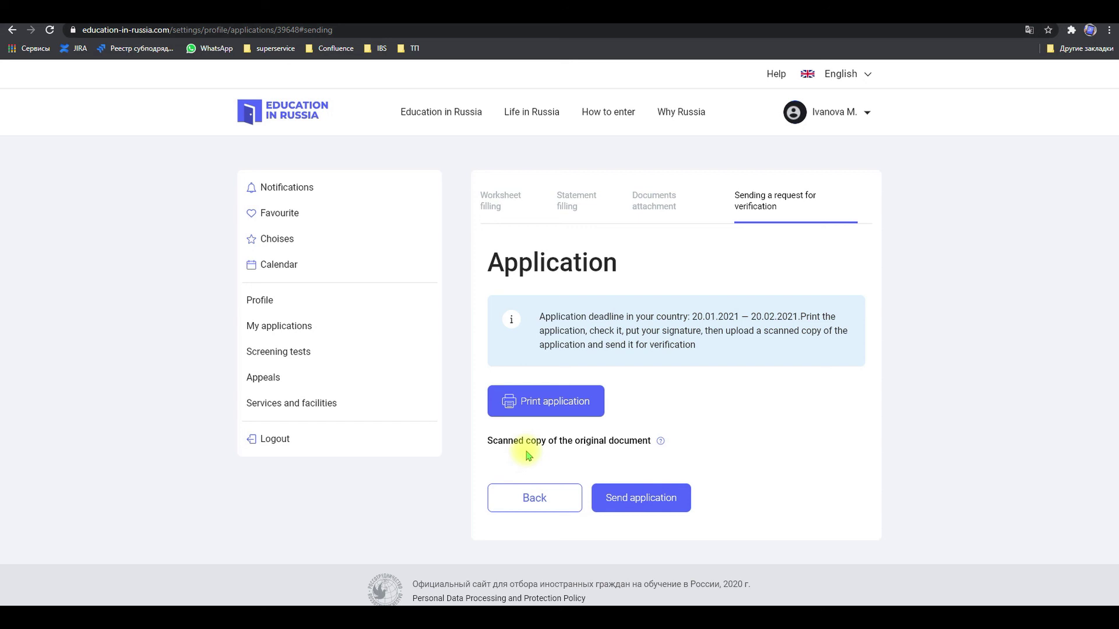
Attach 6.jpg as the signed application scan
left_click(532, 452)
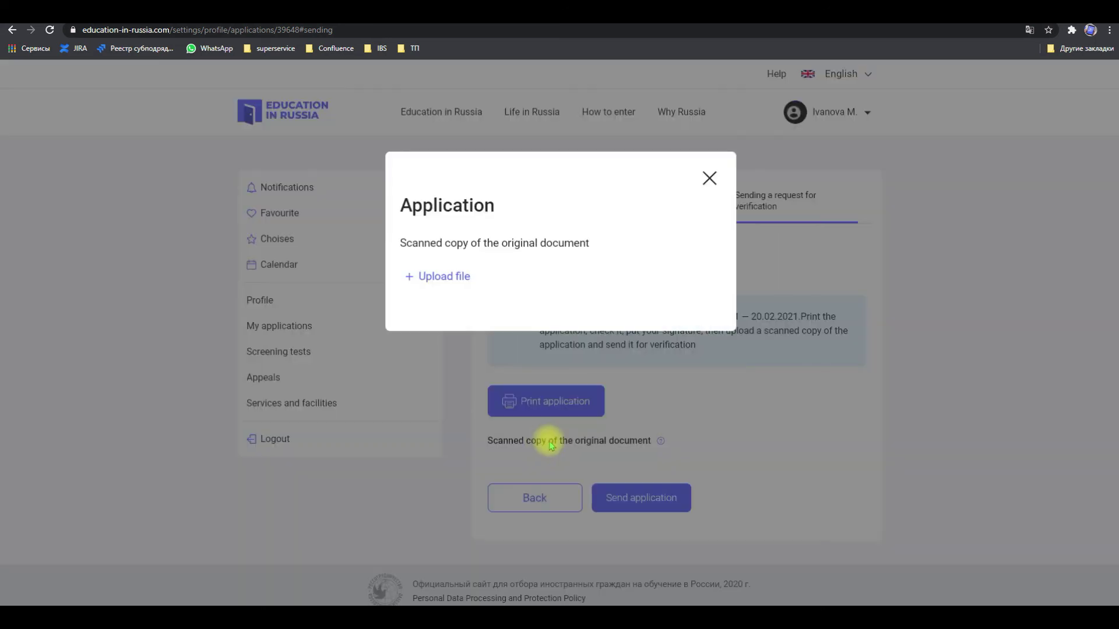
left_click(455, 278)
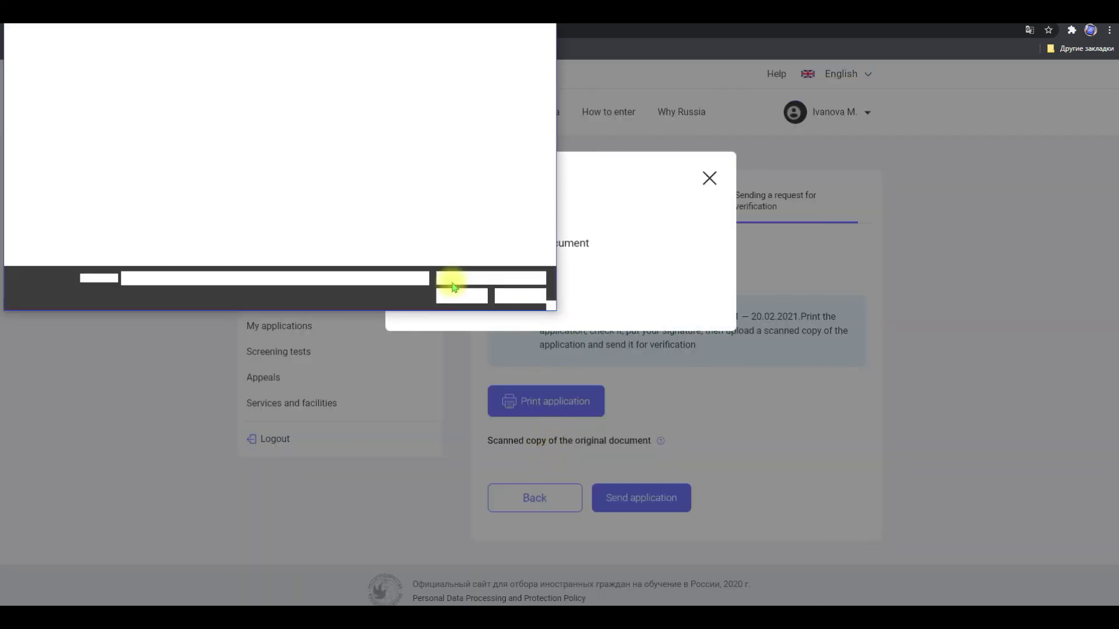
double_click(446, 108)
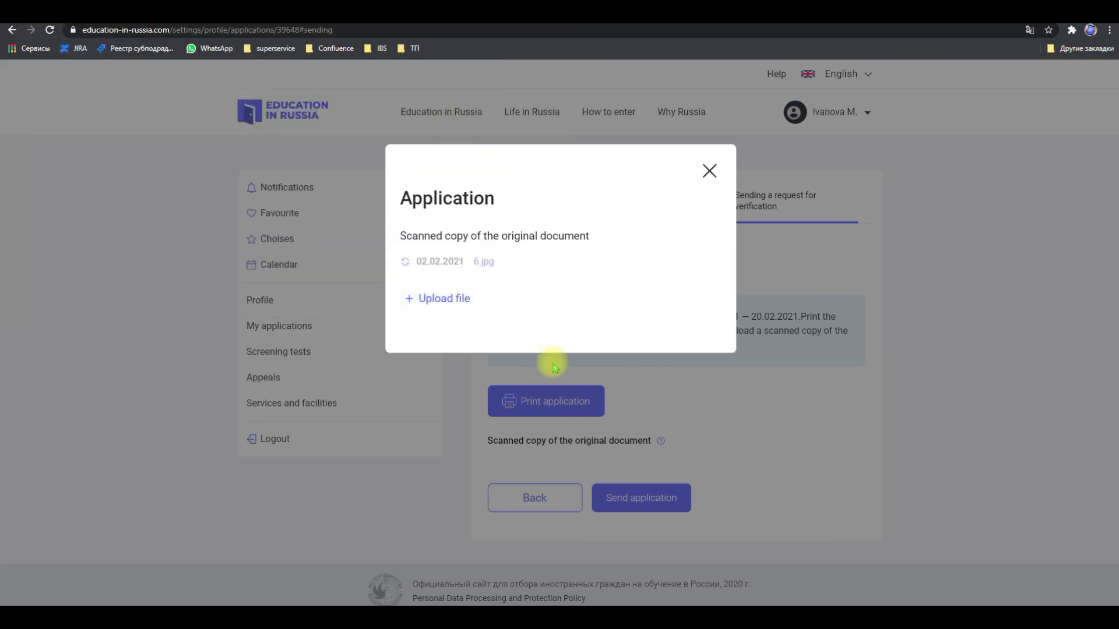
left_click(570, 333)
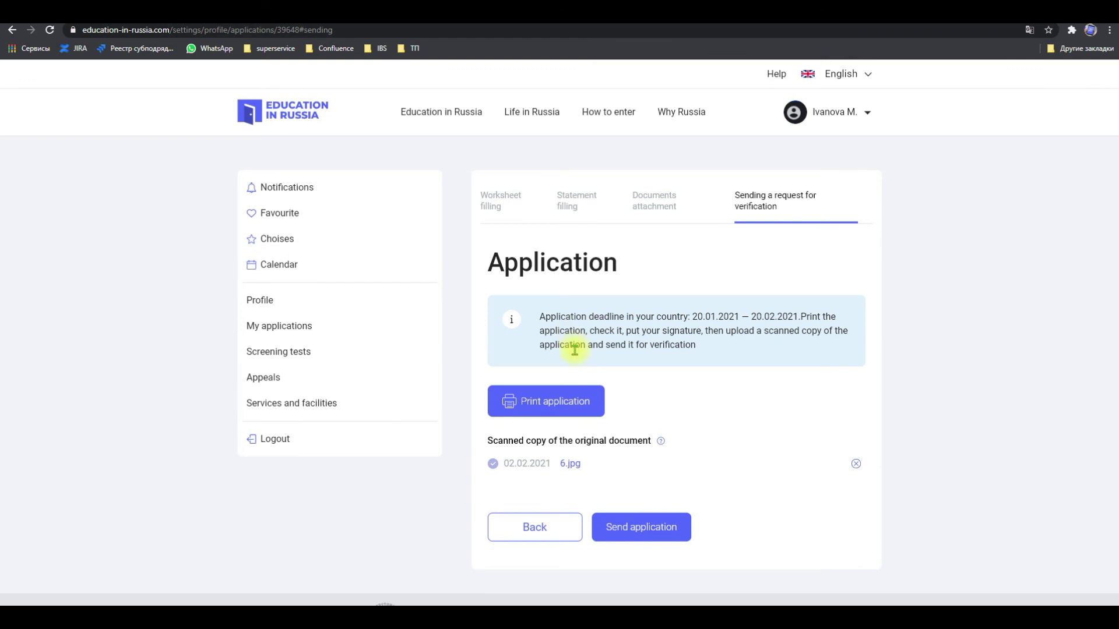
Send the application for verification and confirm it shows Under review by RZU
left_click(634, 528)
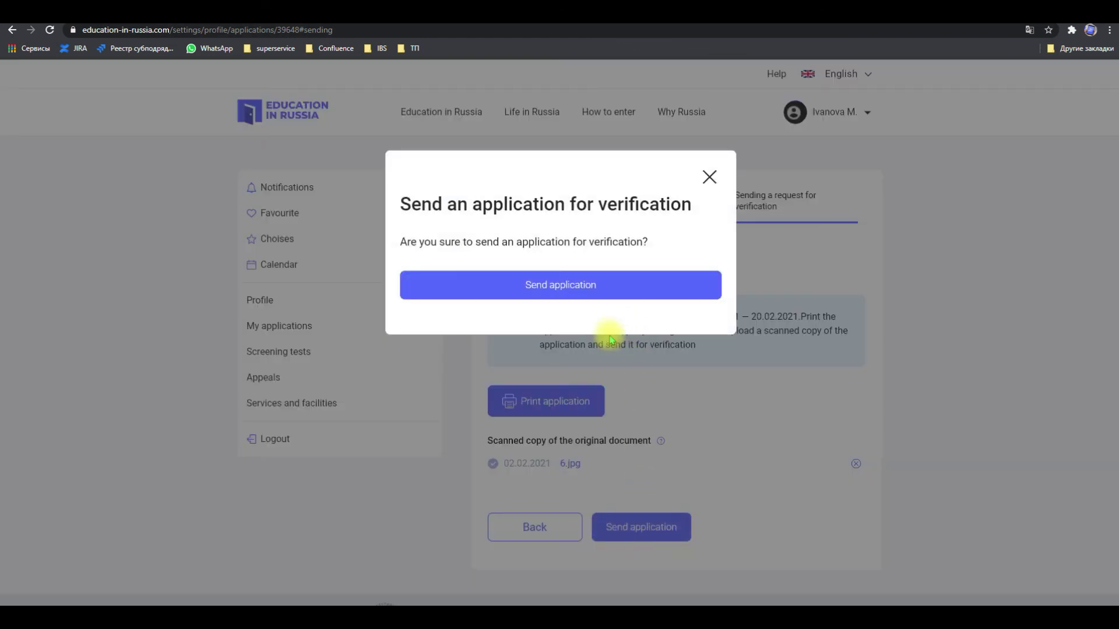
left_click(616, 287)
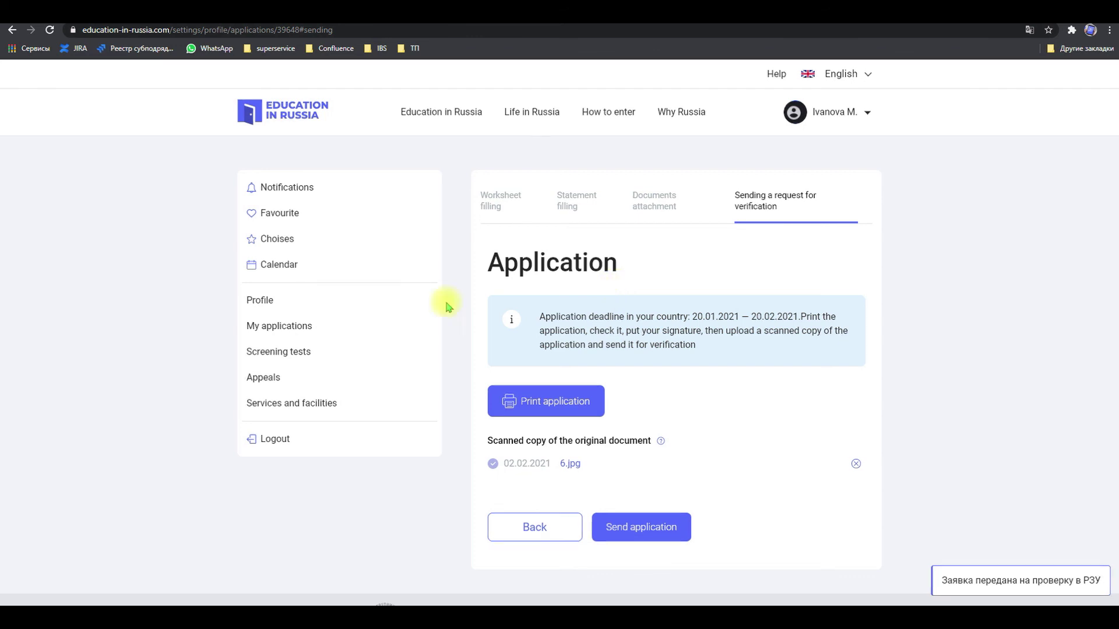
left_click(292, 325)
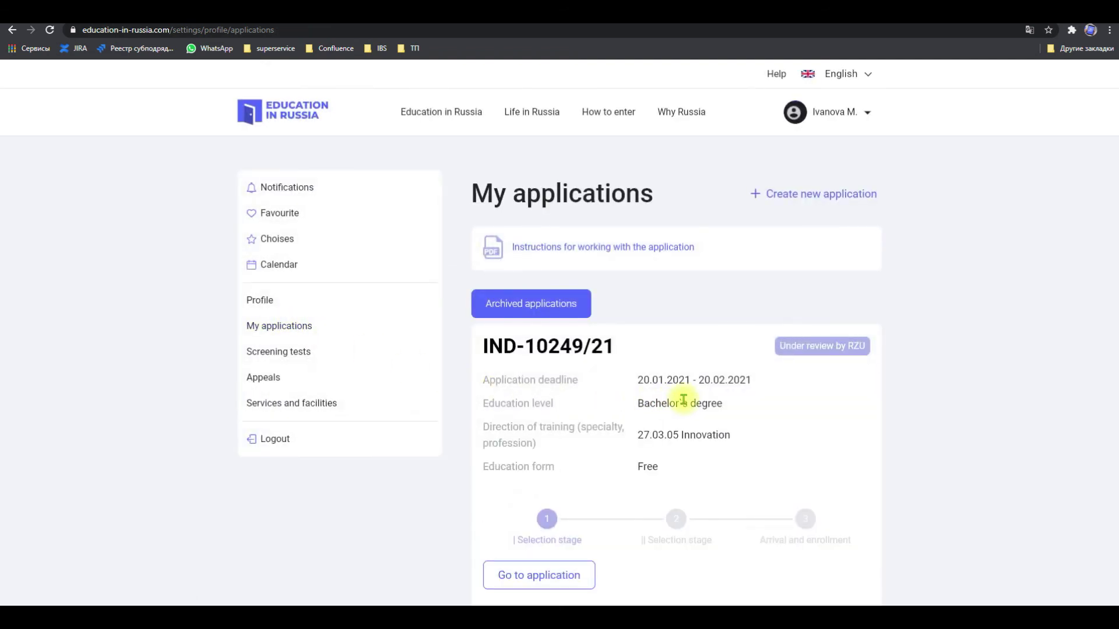